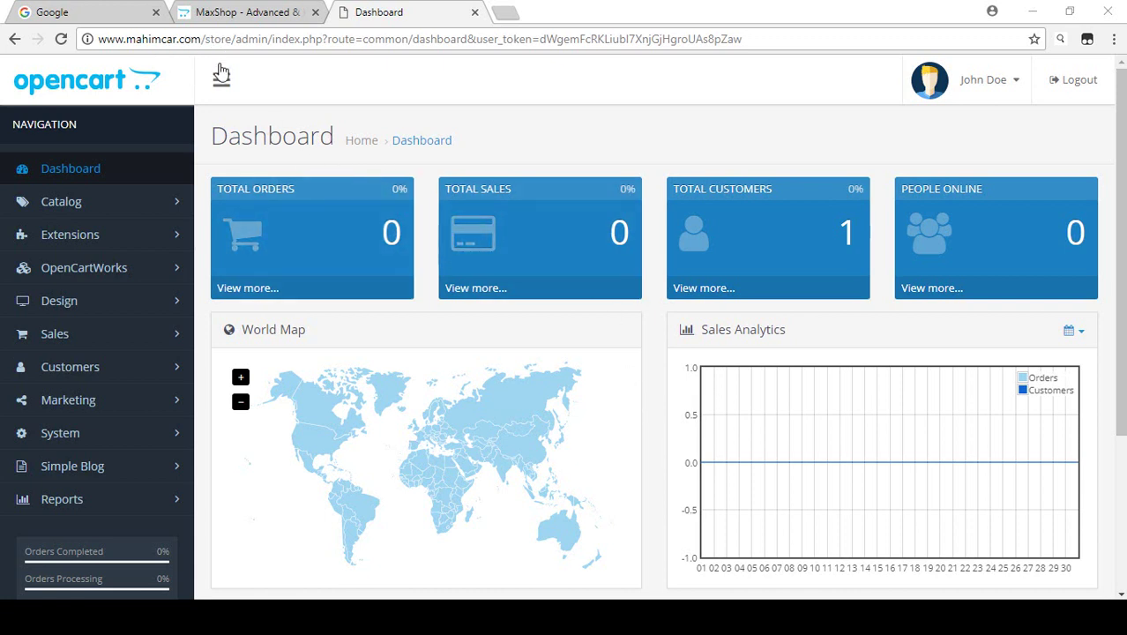
Open the Catalog > Downloads list in the admin panel
left_click(72, 210)
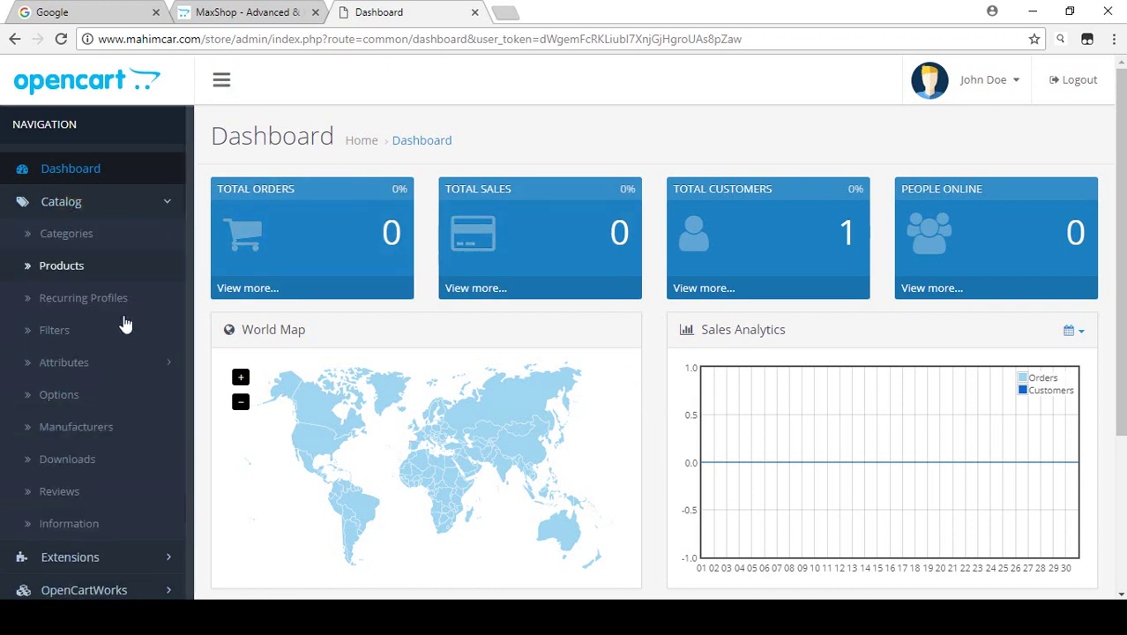
left_click(97, 459)
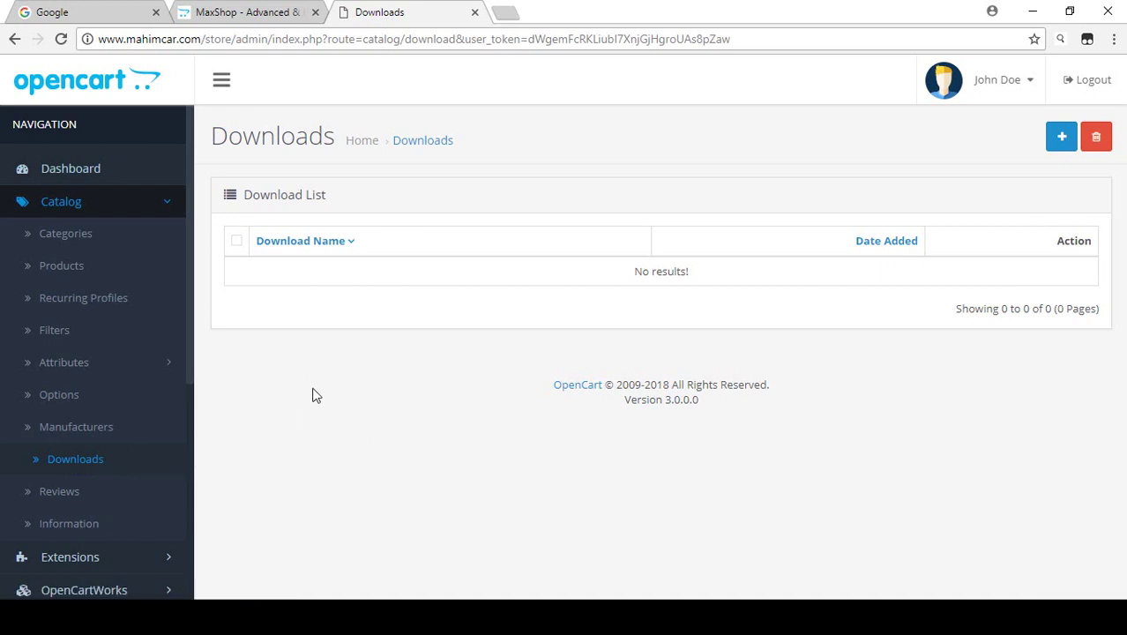
Start a new download and enter the download name Company Document
left_click(1062, 139)
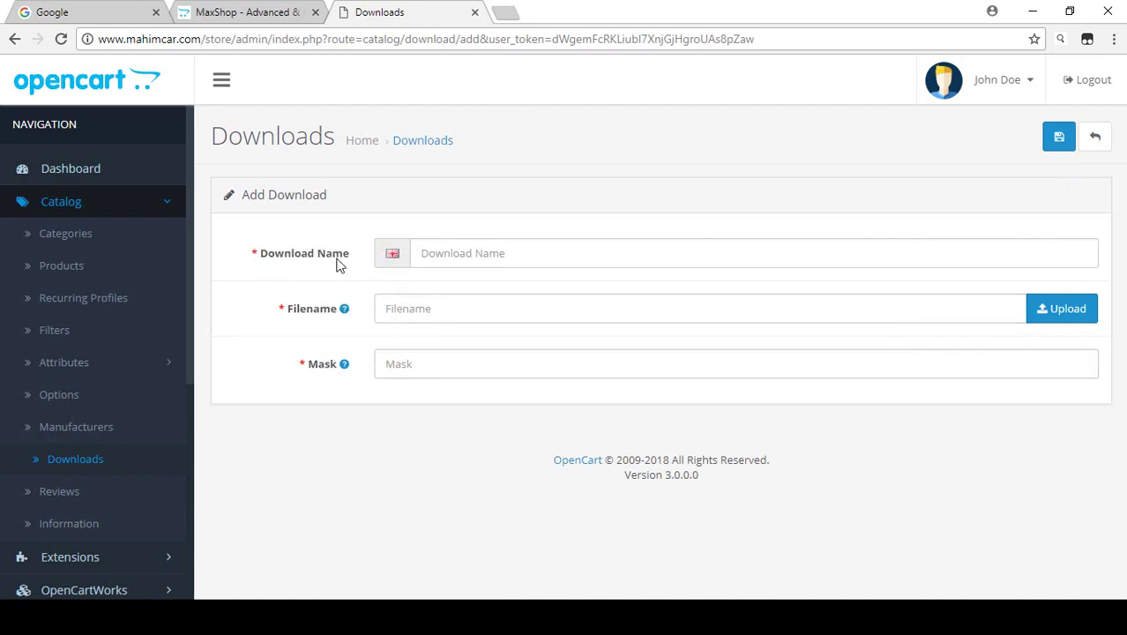
left_click(455, 253)
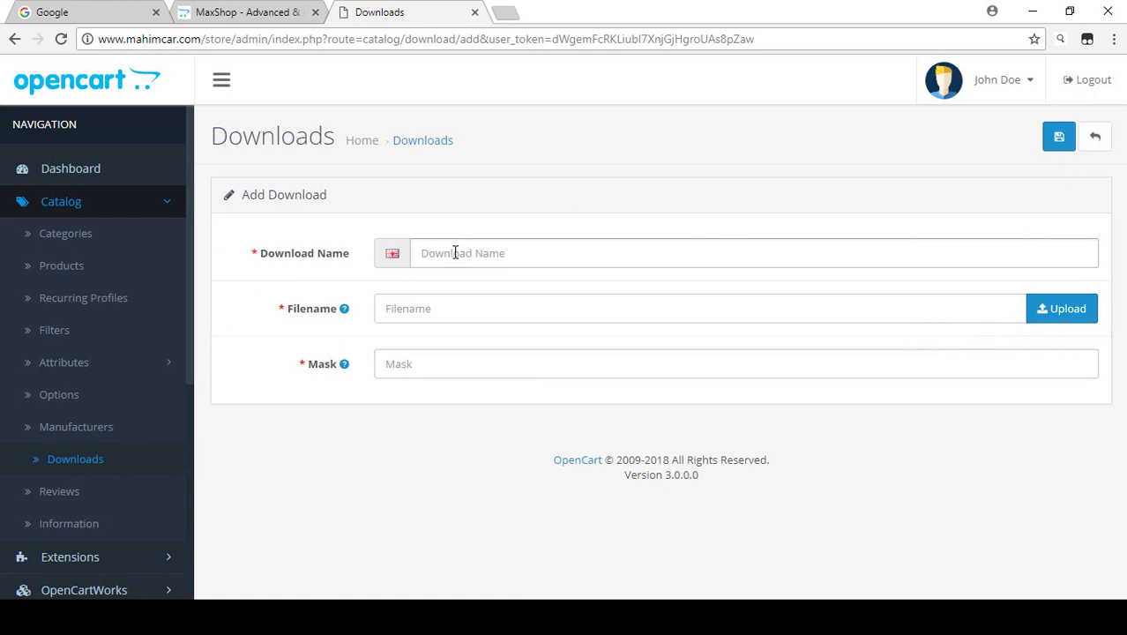
type("Company Docuemtn")
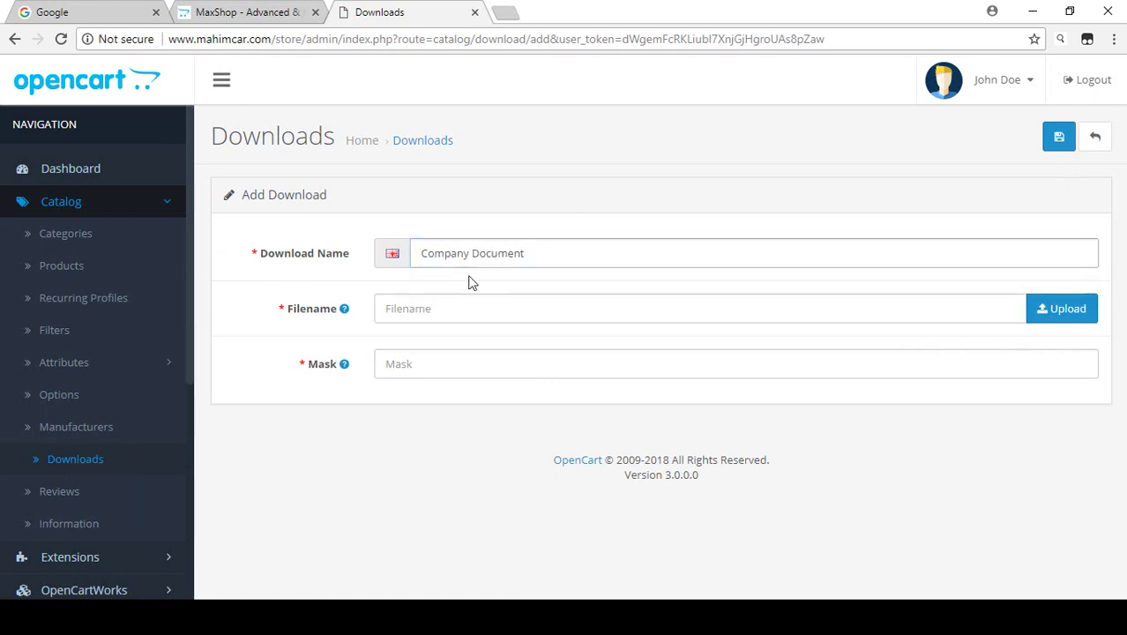
Upload SWOT_Questions.pdf as the download's file and dismiss the success message
mouse_move(297, 317)
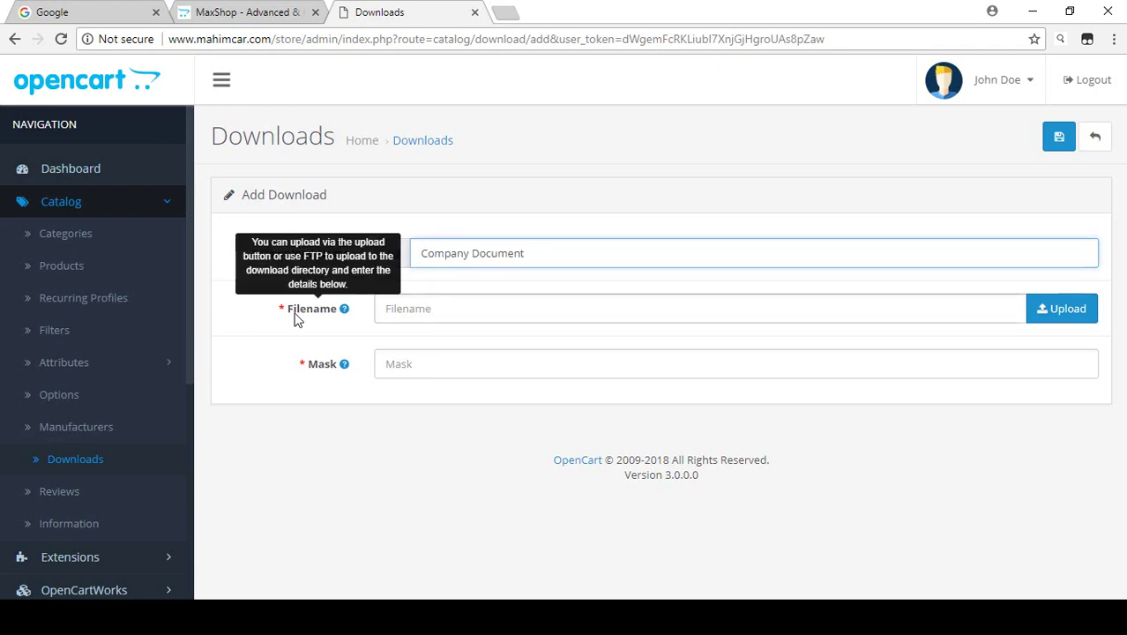
left_click(1058, 314)
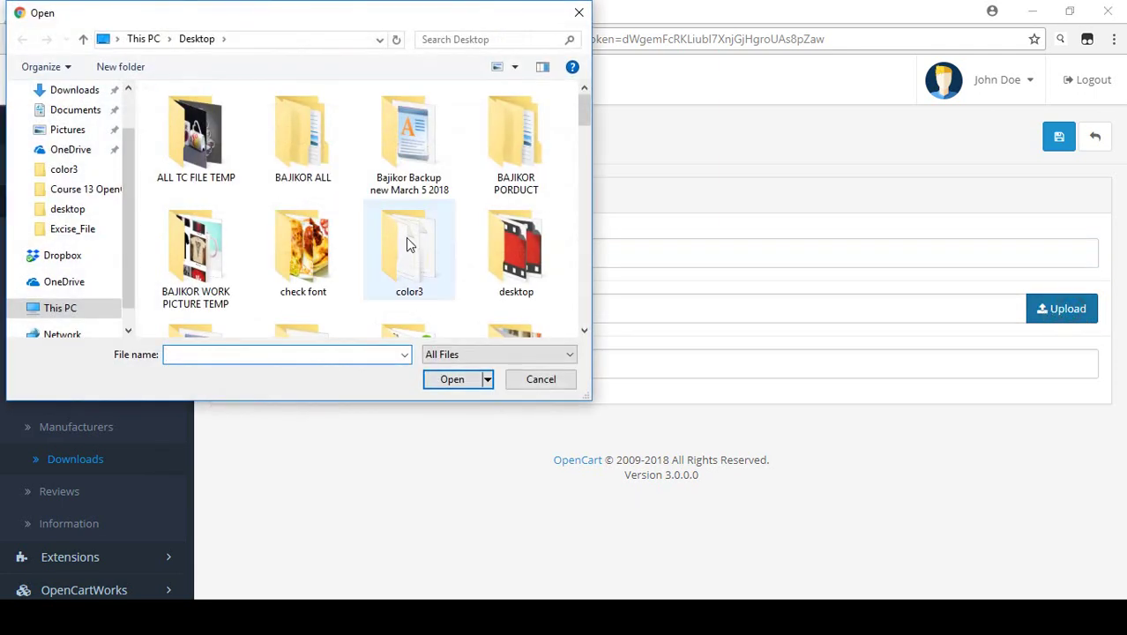
scroll(405, 238, "down", 1)
scroll(408, 265, "down", 4)
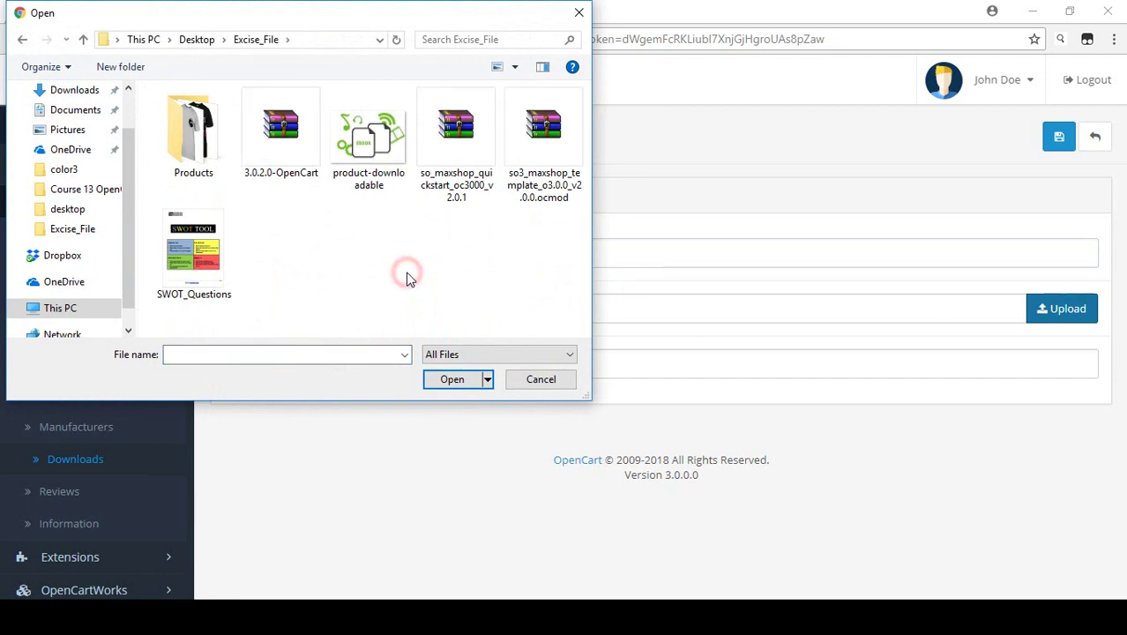
left_click(231, 248)
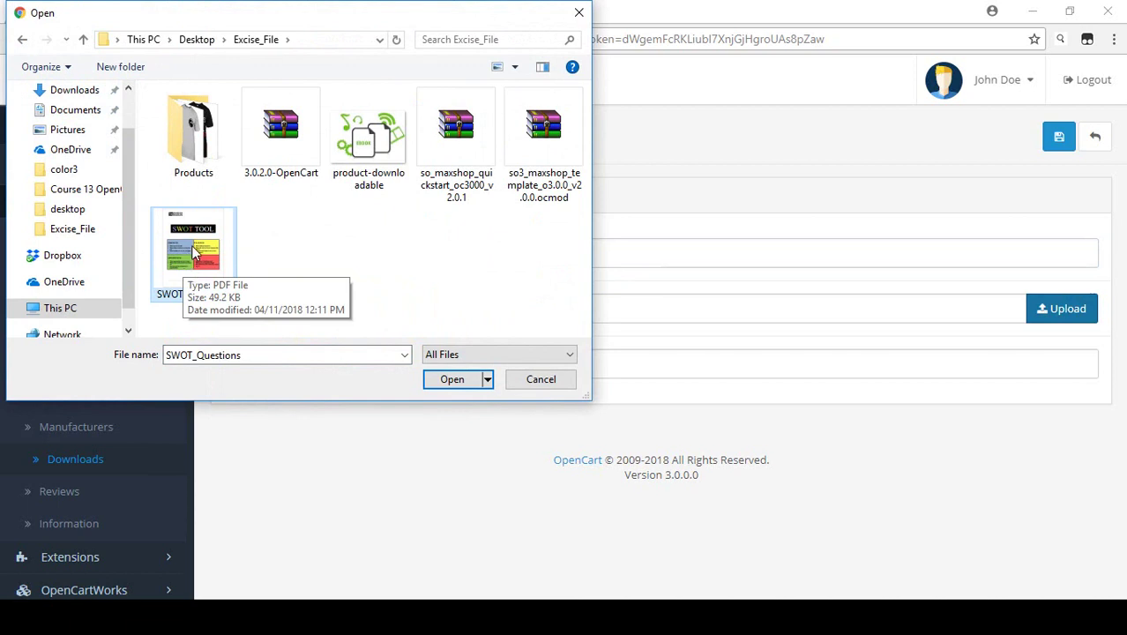
left_click(438, 378)
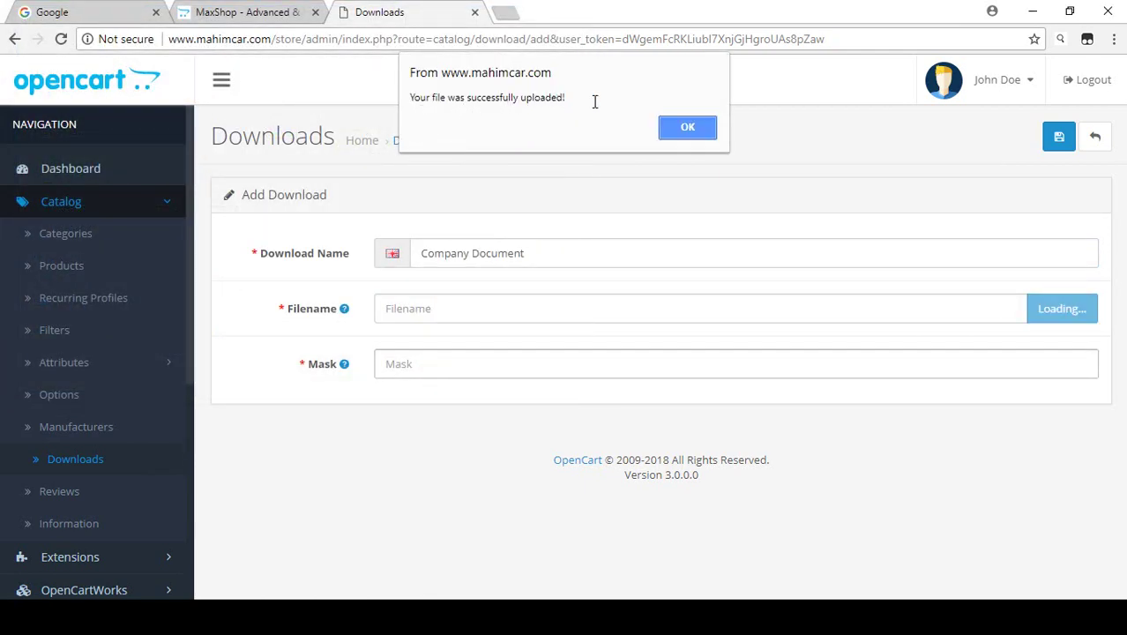
left_click(687, 130)
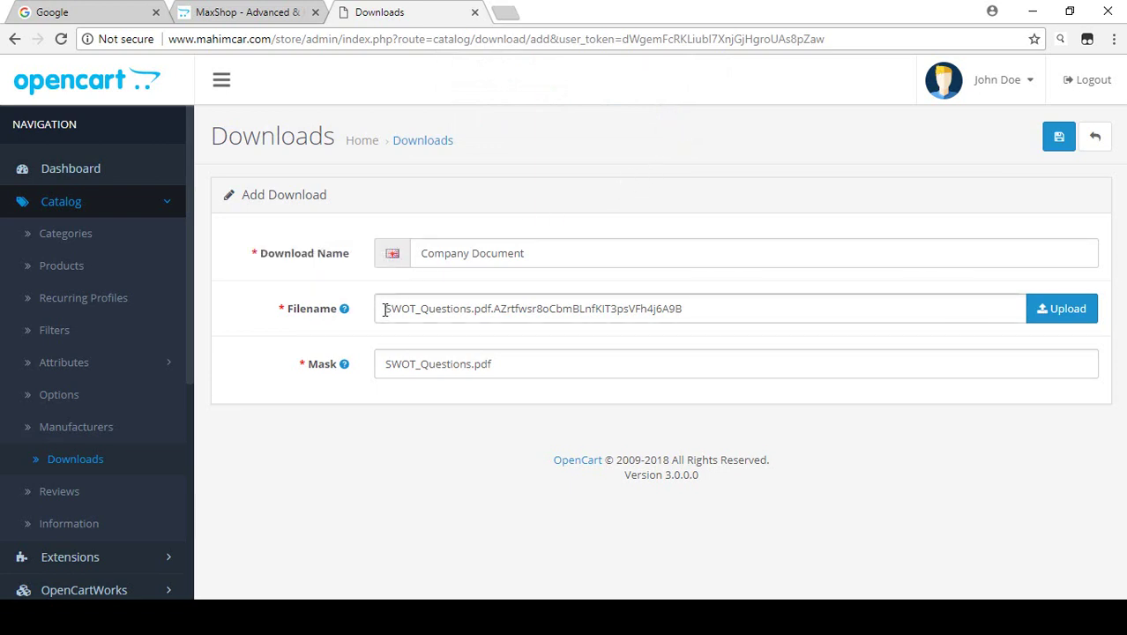
Review the generated Filename and the SWOT_Questions Mask values
left_click_drag(383, 308, 685, 309)
left_click(696, 309)
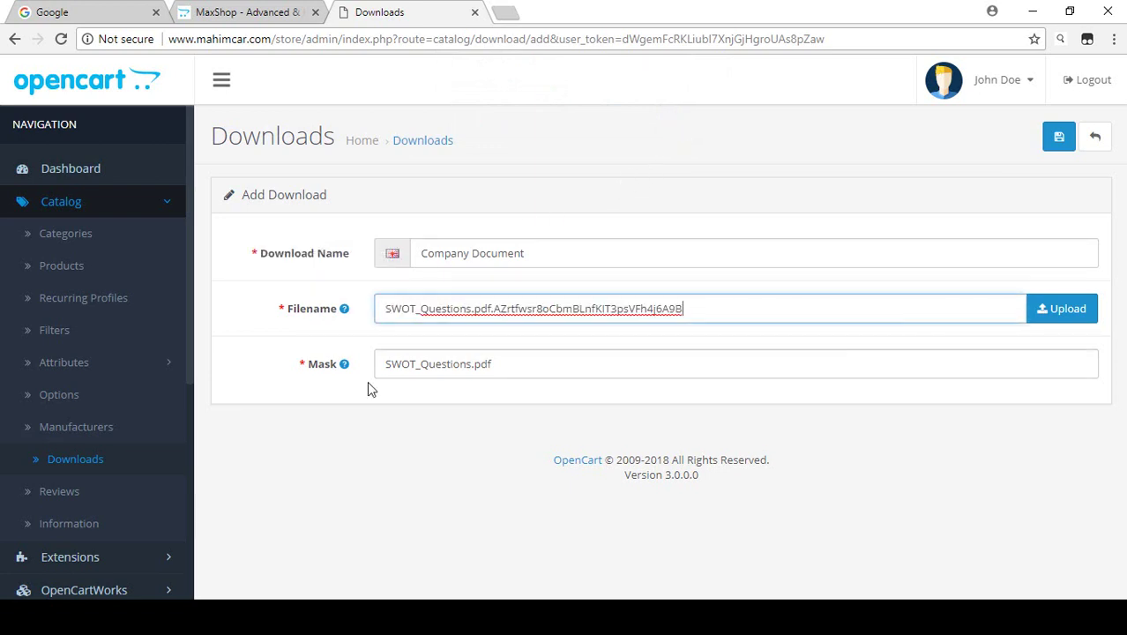
left_click(486, 364)
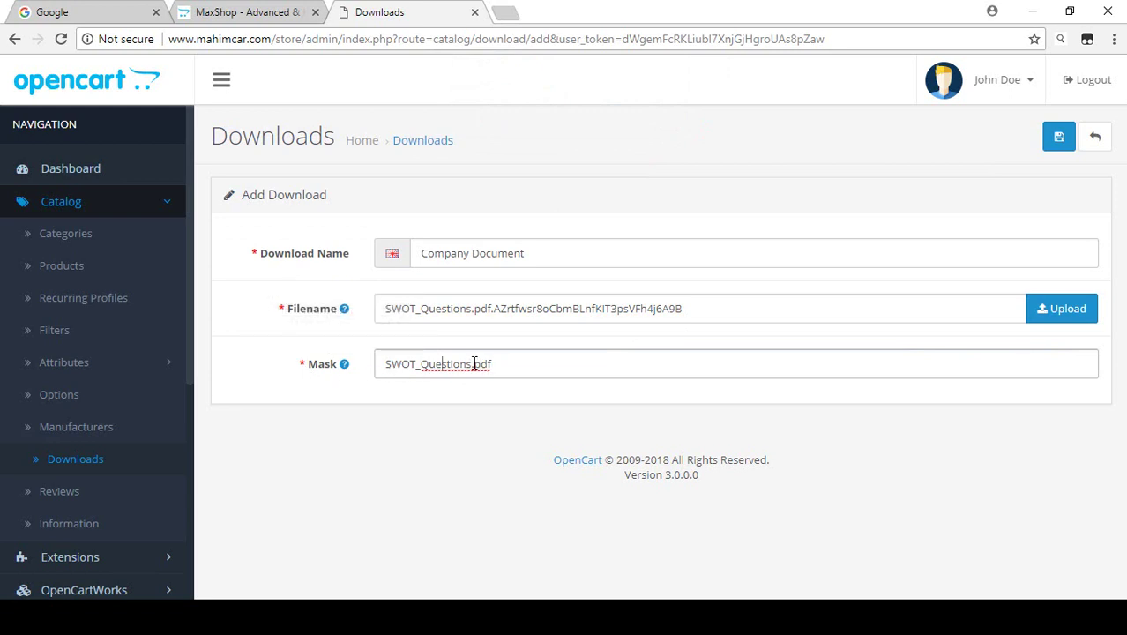
double_click(466, 365)
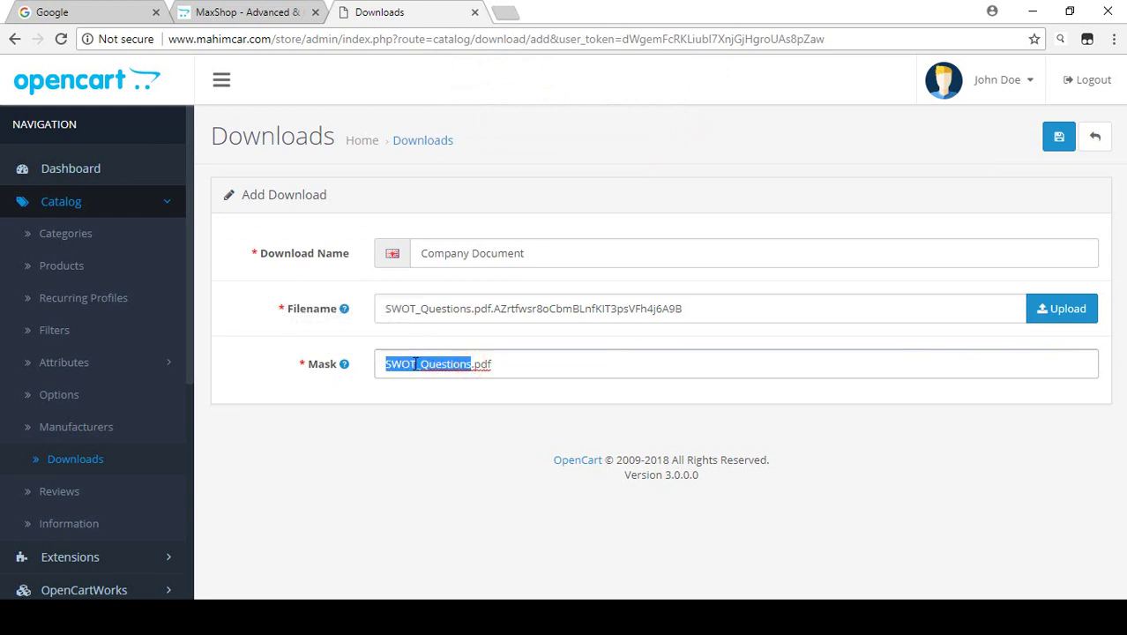
left_click(486, 364)
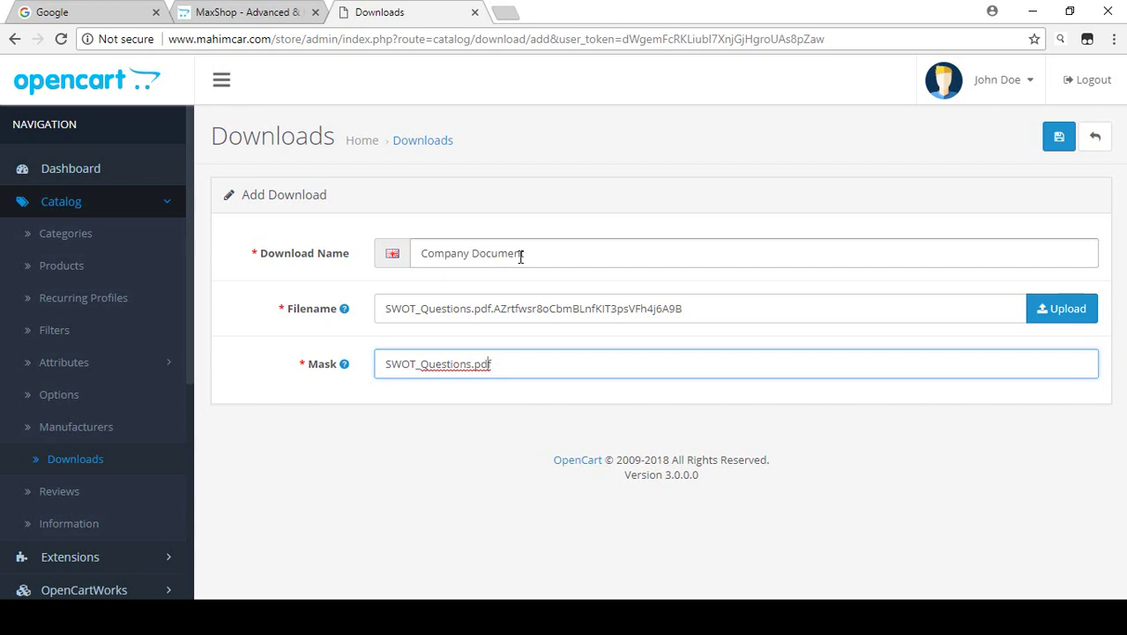
Save the Company Document download and check its entry in the Download List
left_click(1059, 144)
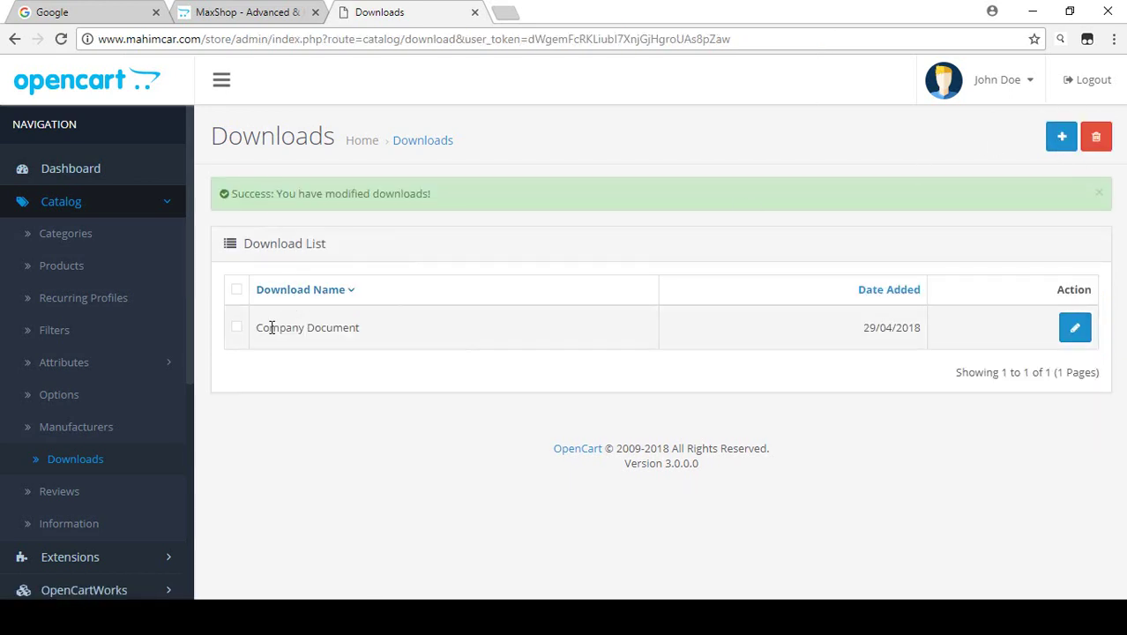
left_click_drag(264, 327, 382, 336)
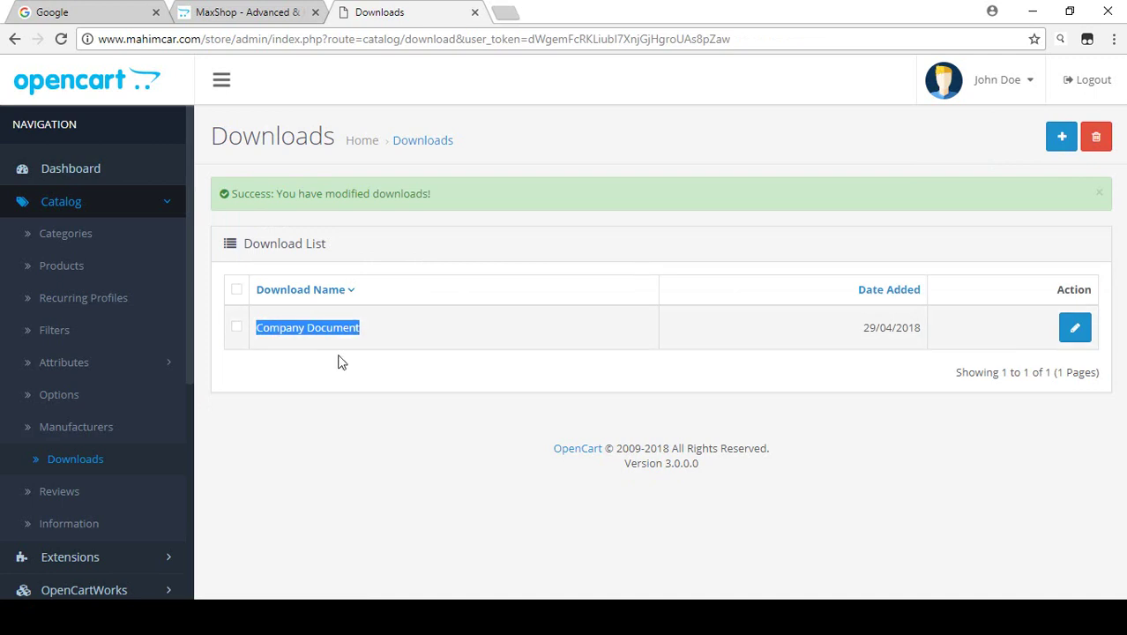
left_click(372, 335)
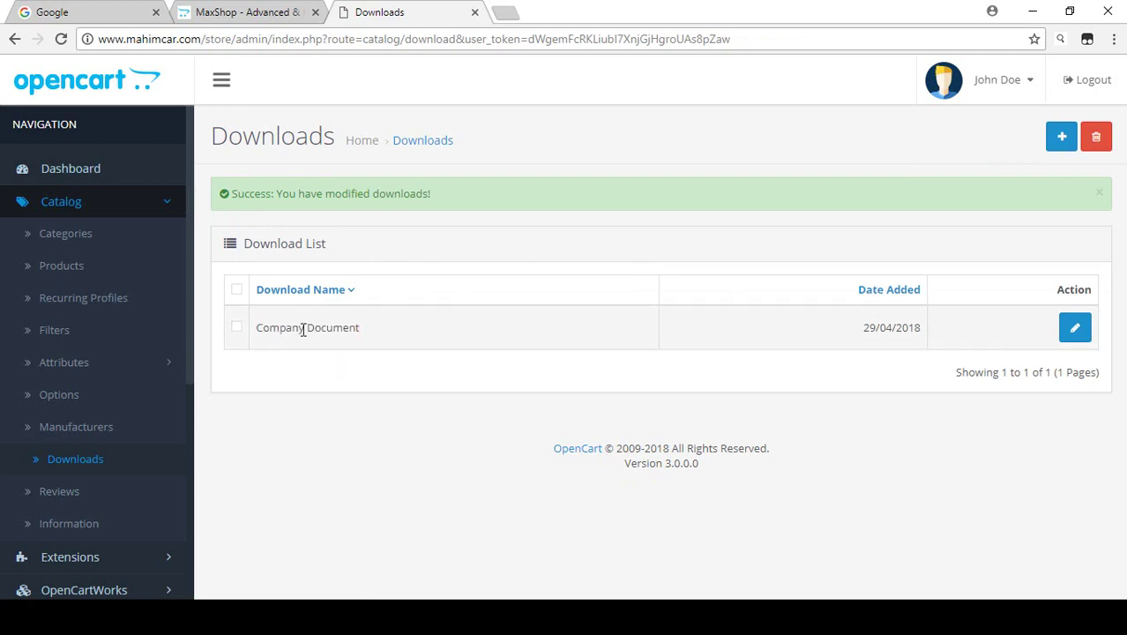
Start a new product and enter the product name Download Product
left_click(64, 267)
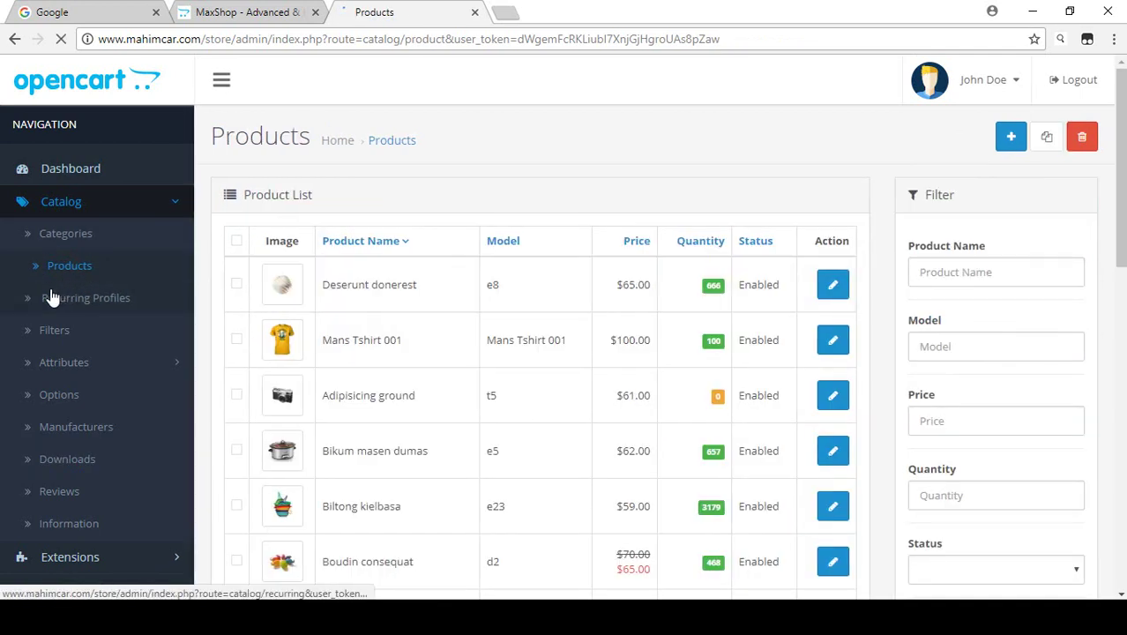
left_click(1008, 138)
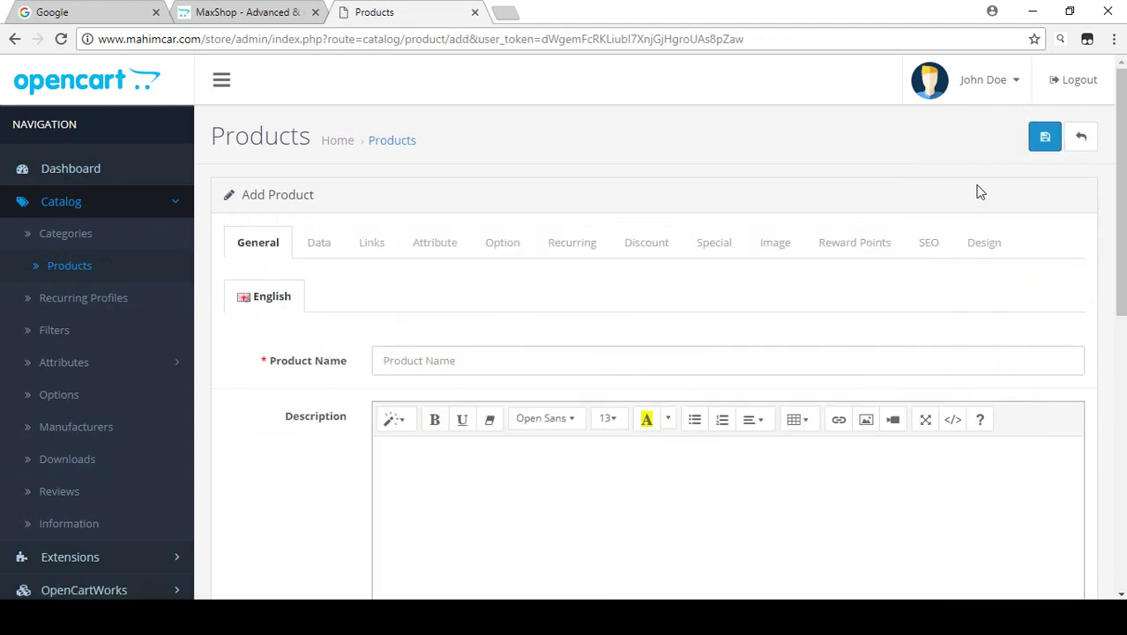
scroll(1119, 194, "down", 3)
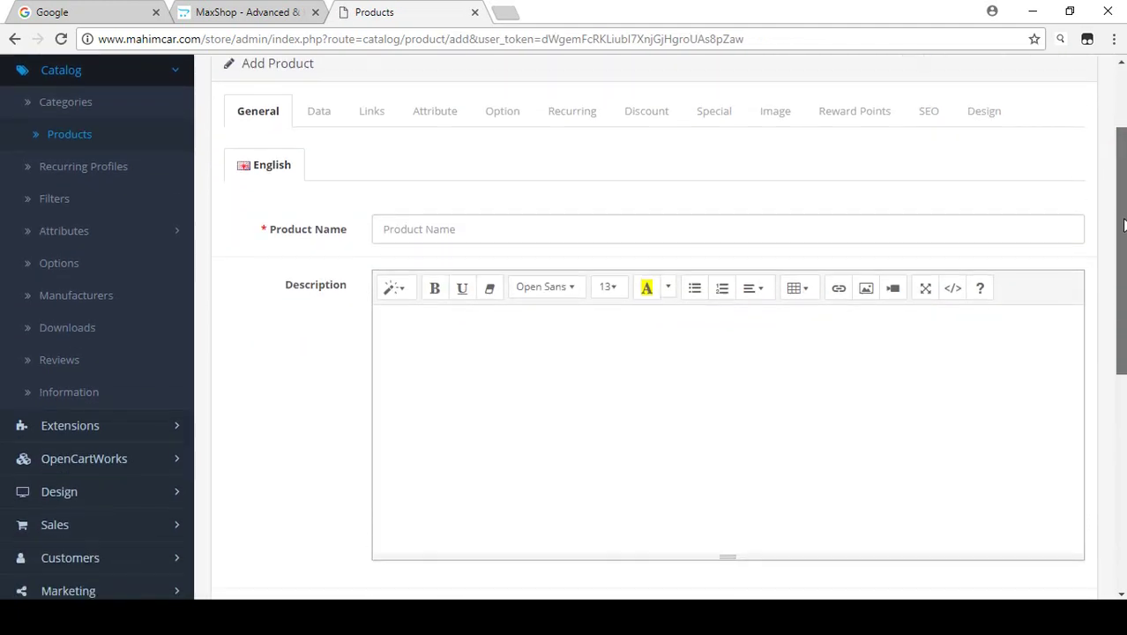
scroll(631, 247, "down", 1)
scroll(630, 247, "up", 3)
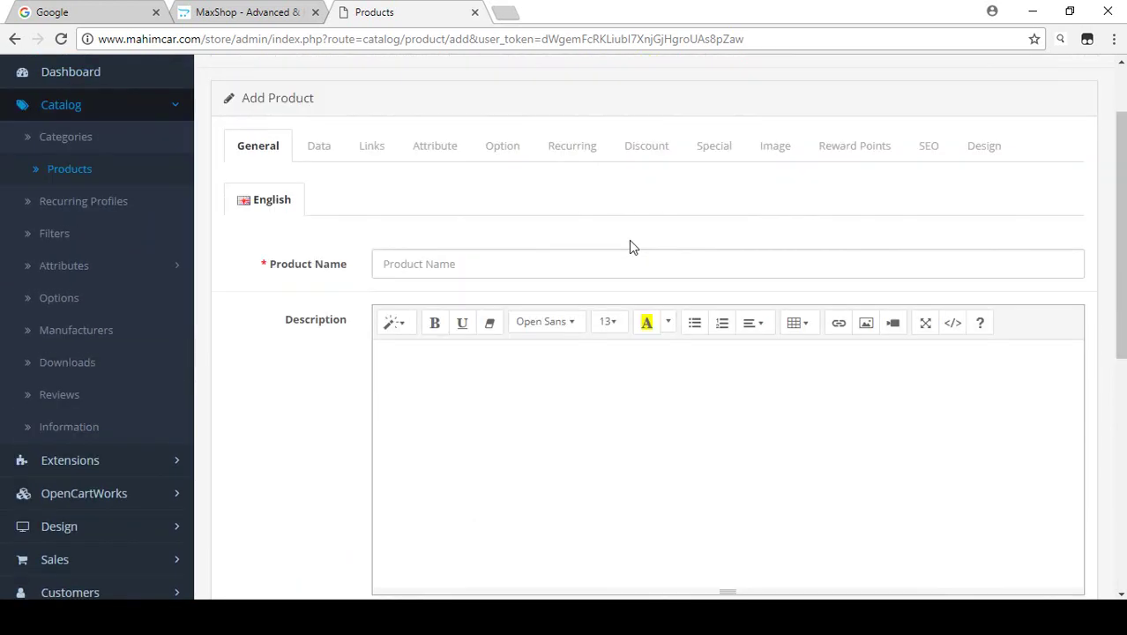
left_click(438, 263)
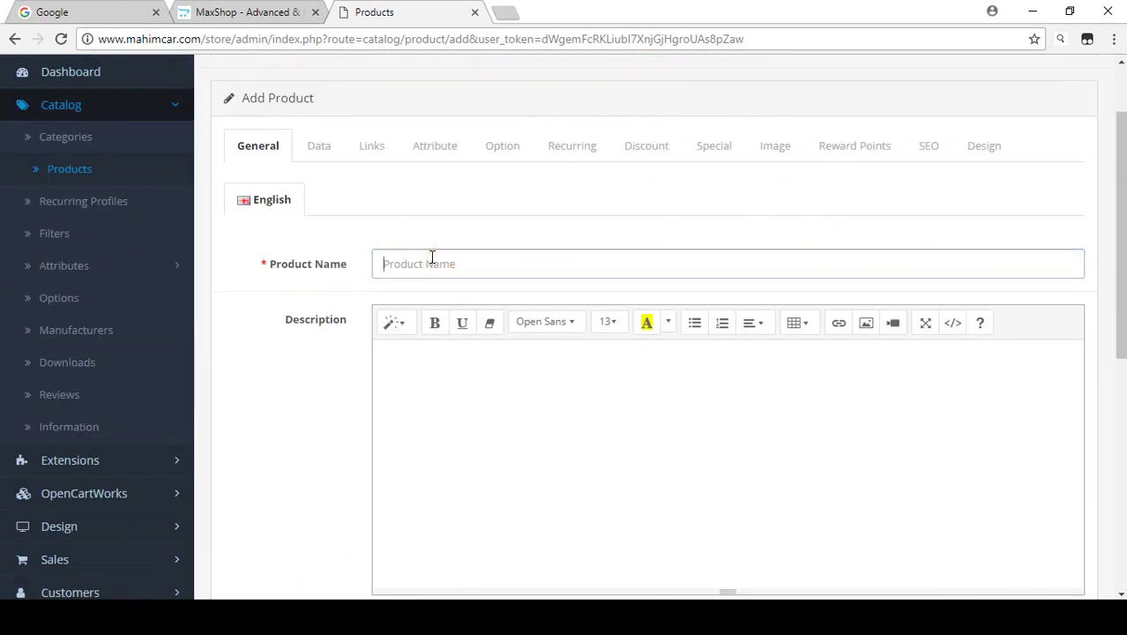
type("Download Product")
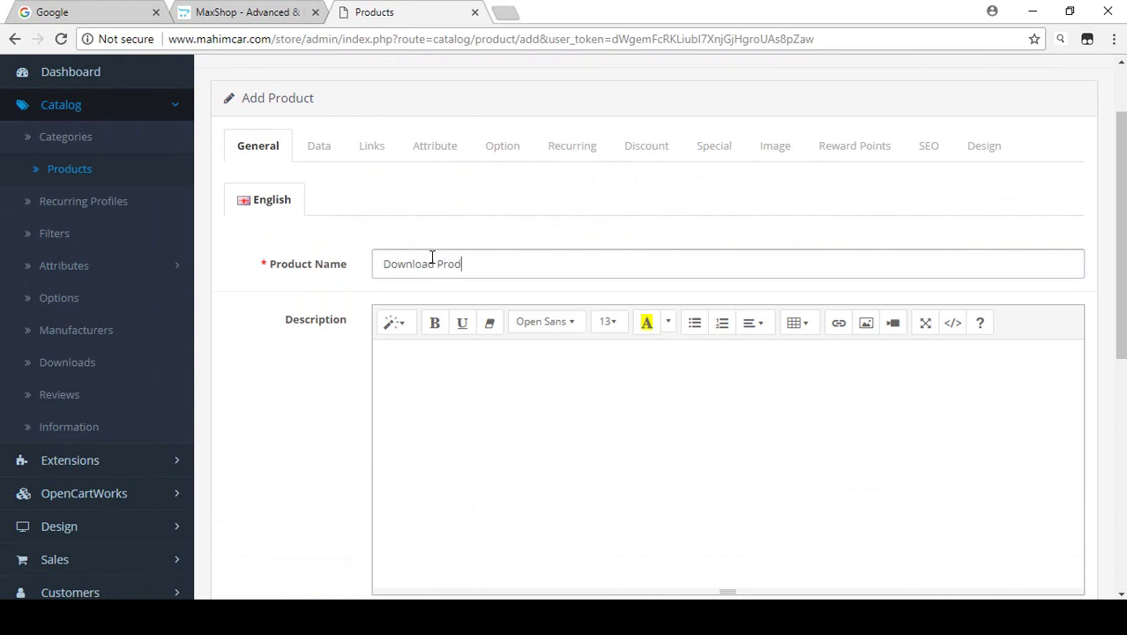
Copy the product name Download Product into the Meta Tag Title field
triple_click(492, 263)
key("ctrl+c")
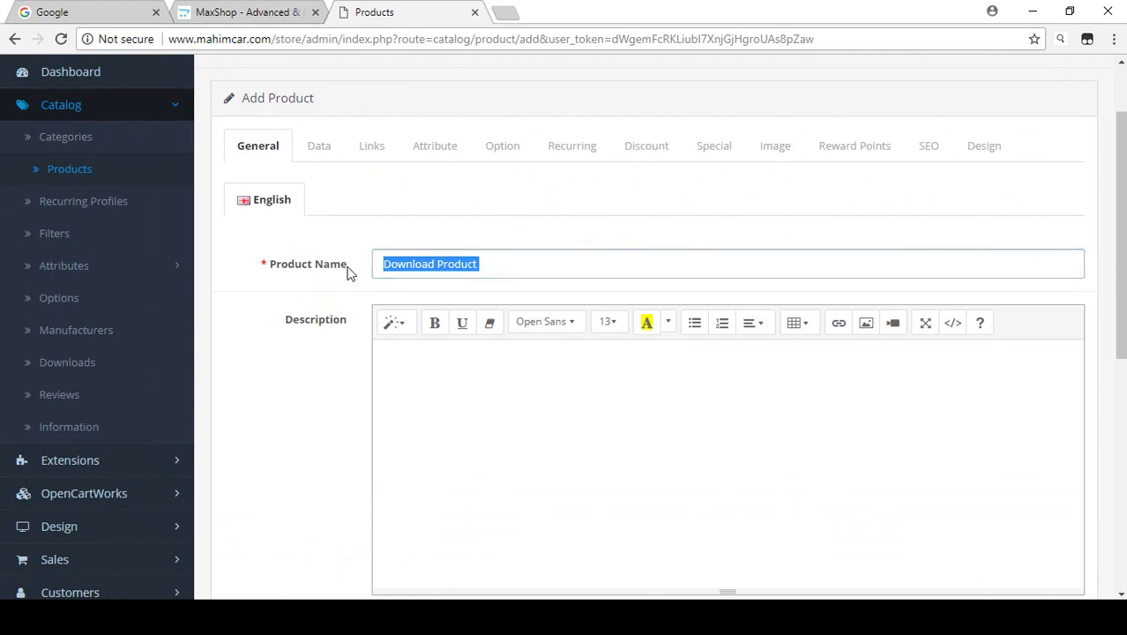
scroll(328, 276, "down", 2)
left_click(423, 214)
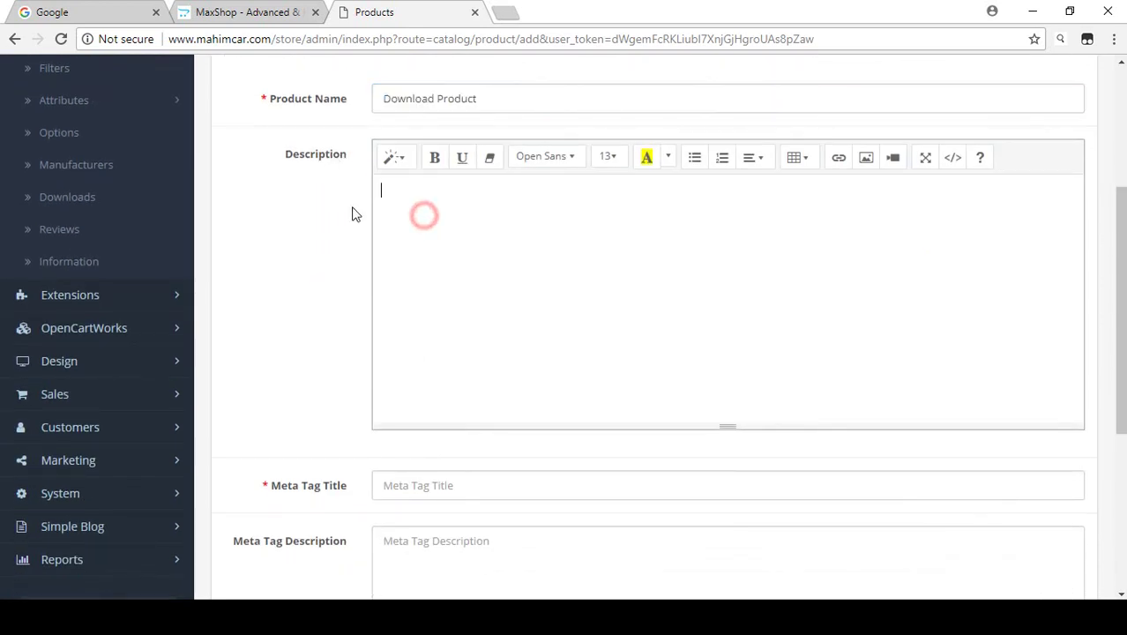
scroll(436, 201, "up", 1)
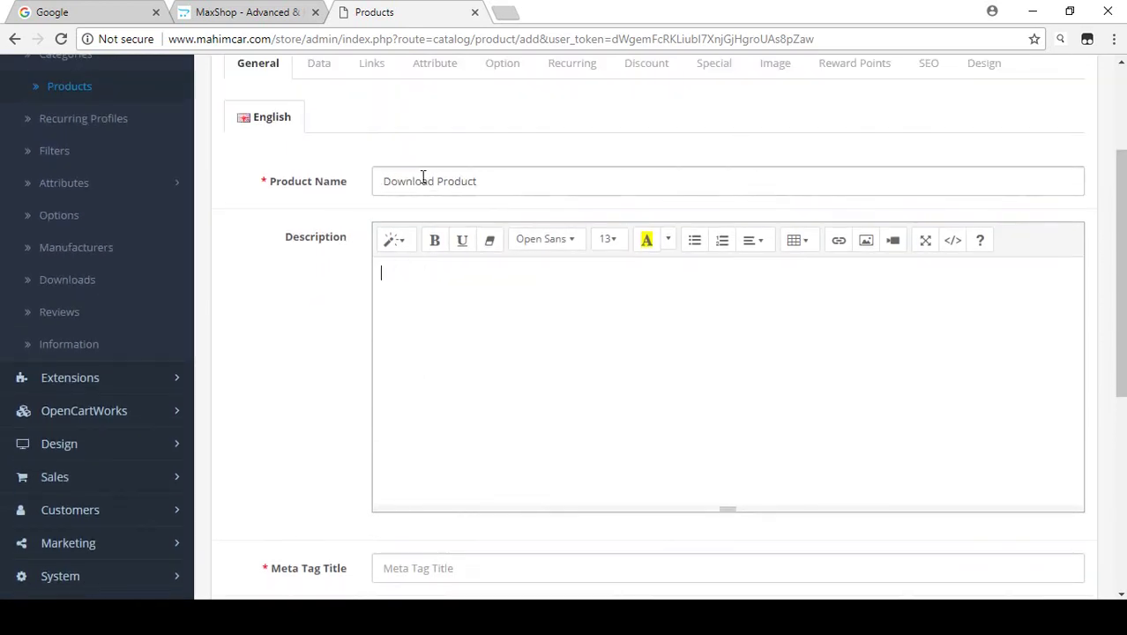
scroll(398, 309, "down", 1)
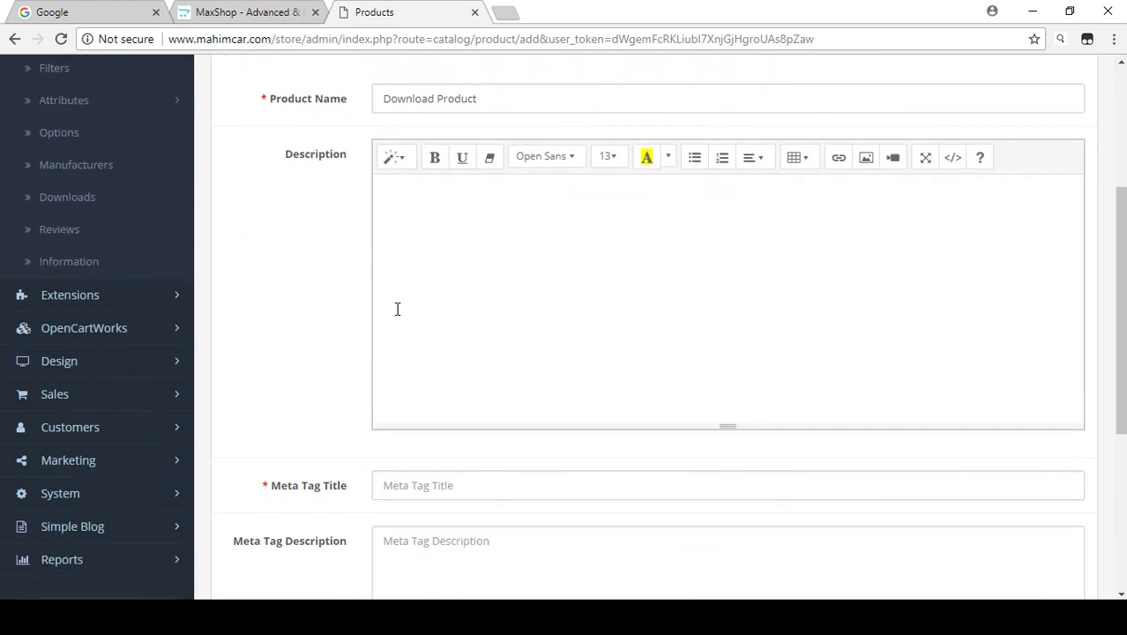
left_click(393, 483)
key("ctrl+v")
left_click(132, 9)
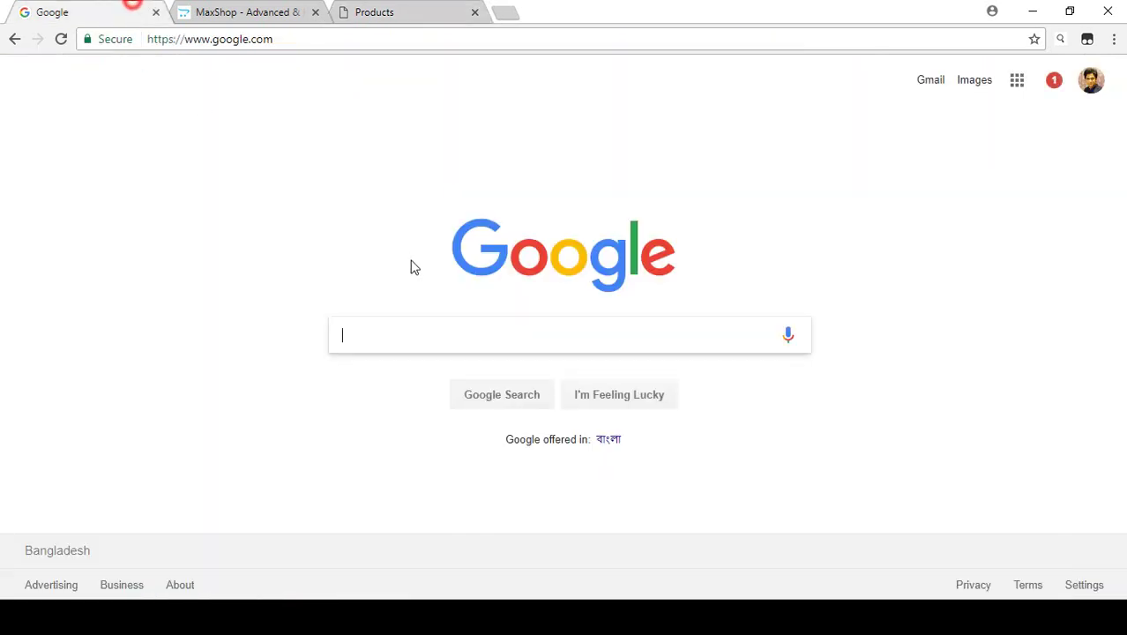
Search Google for demotext and open the lipsum.com result
left_click(389, 323)
type("demo")
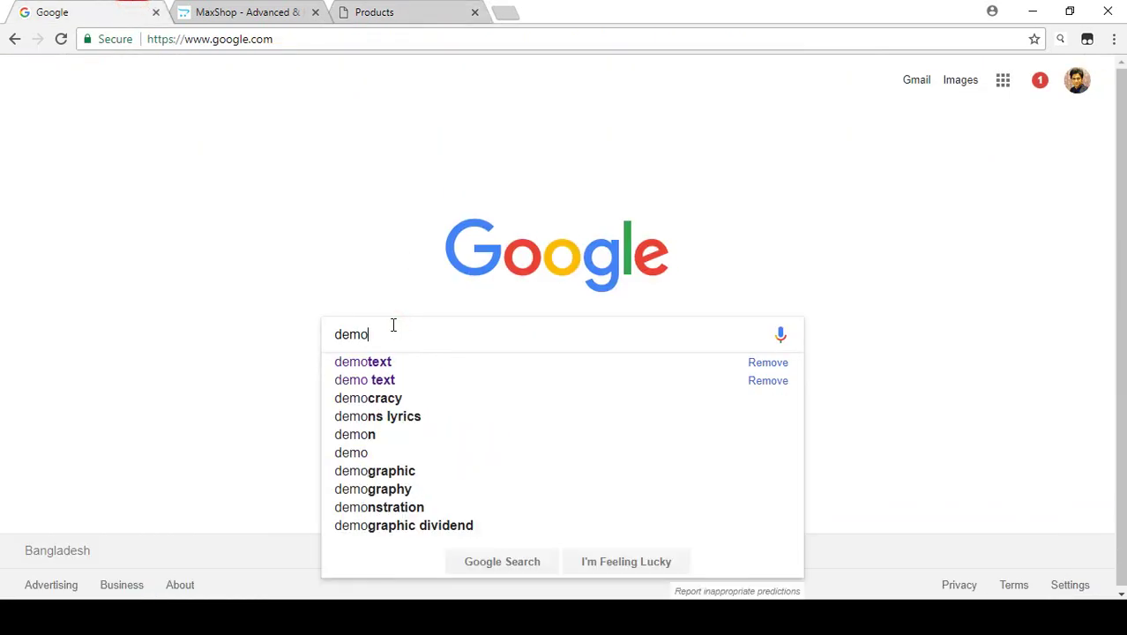
key("Down")
key("Return")
left_click(261, 211)
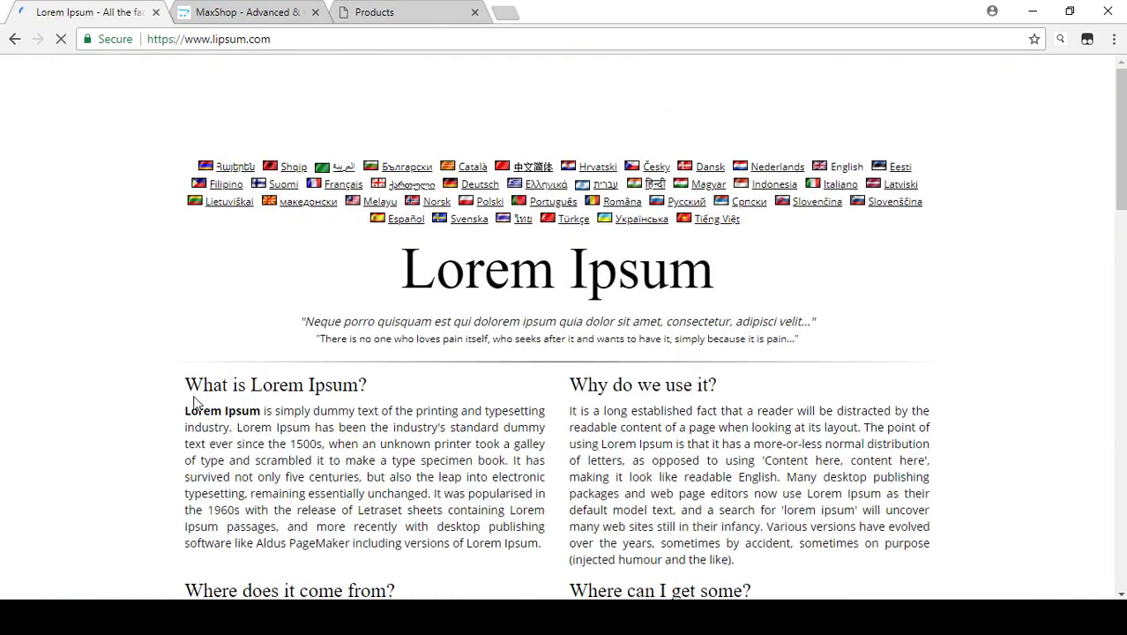
Copy the What is Lorem Ipsum? heading and paragraph for the product Description
left_click_drag(181, 379, 271, 432)
left_click(413, 522)
left_click_drag(185, 386, 539, 545)
key("ctrl+c")
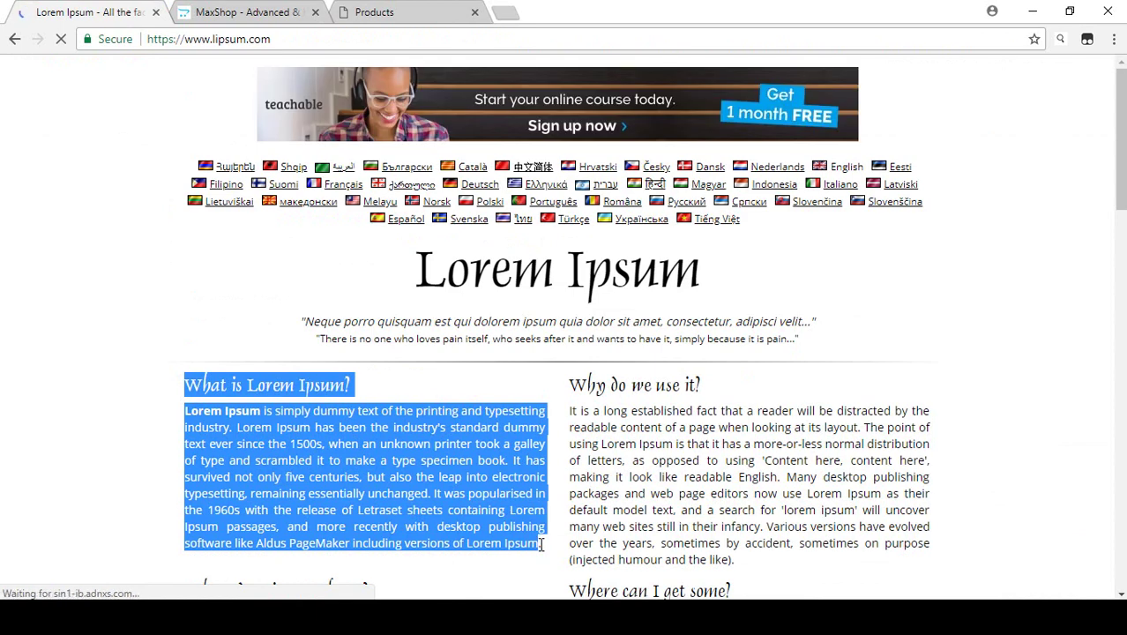
left_click(370, 13)
left_click(503, 289)
Paste the Lorem Ipsum passage into Description and select the product name for copying
key("ctrl+v")
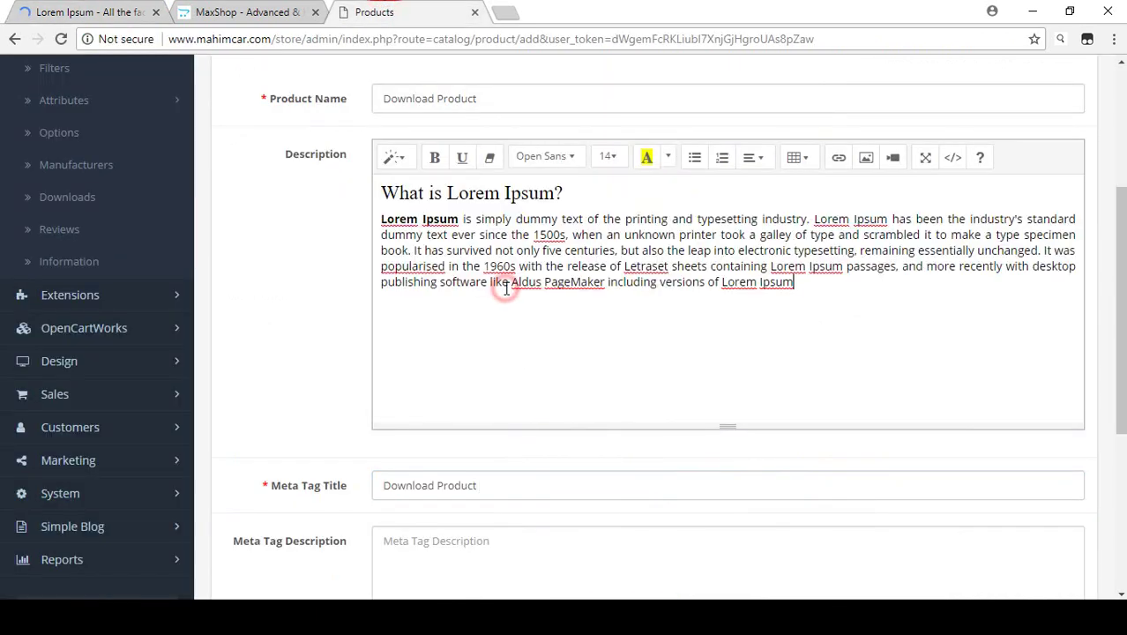
scroll(533, 317, "up", 1)
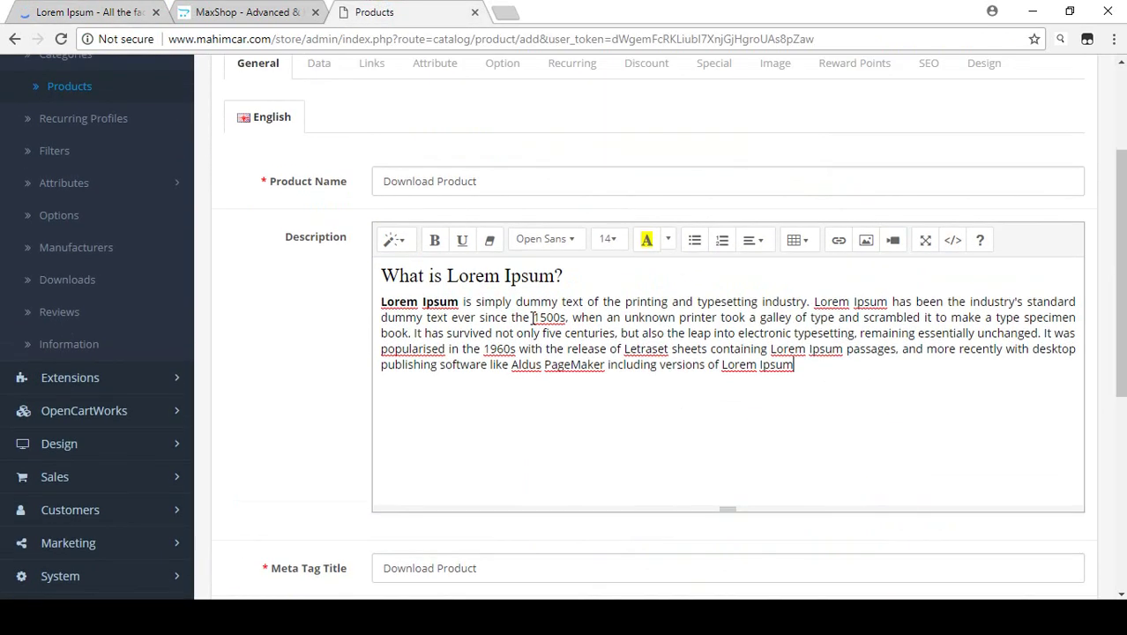
scroll(515, 317, "down", 1)
scroll(460, 256, "up", 1)
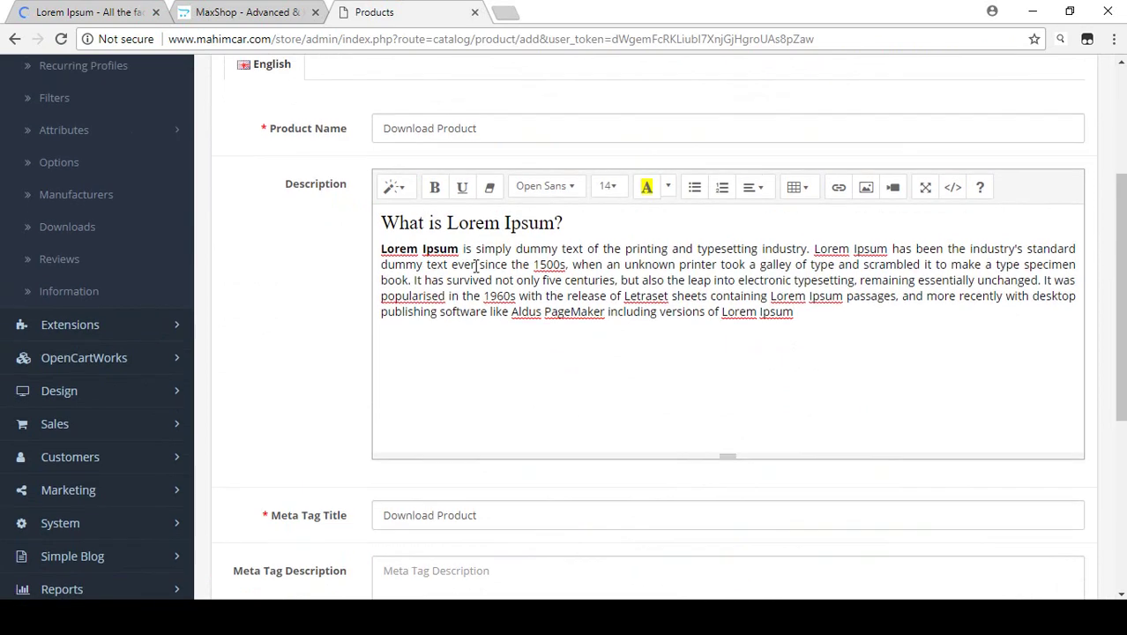
scroll(423, 282, "down", 4)
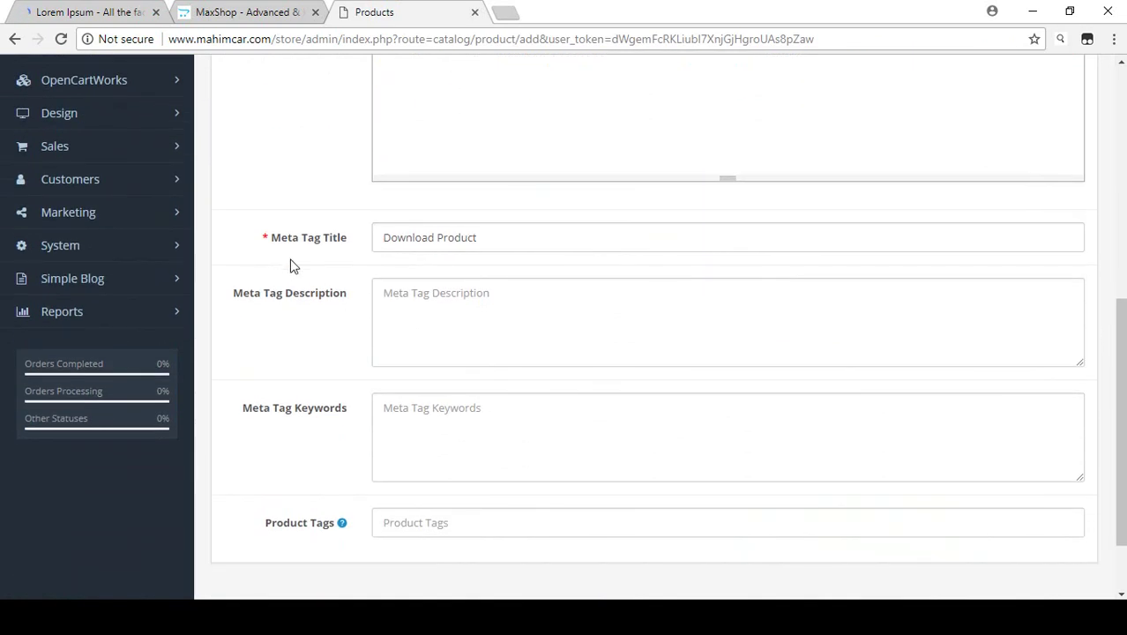
scroll(329, 281, "up", 4)
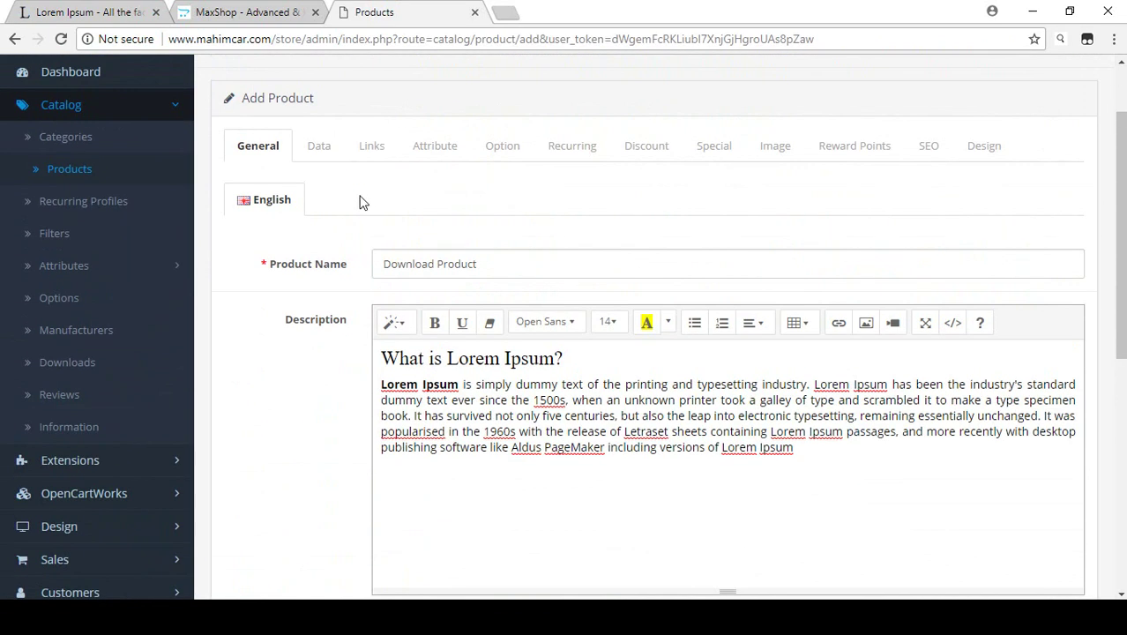
left_click_drag(484, 263, 322, 245)
key("ctrl+c")
Set the product's Model to Download Product on the Data tab
left_click(318, 147)
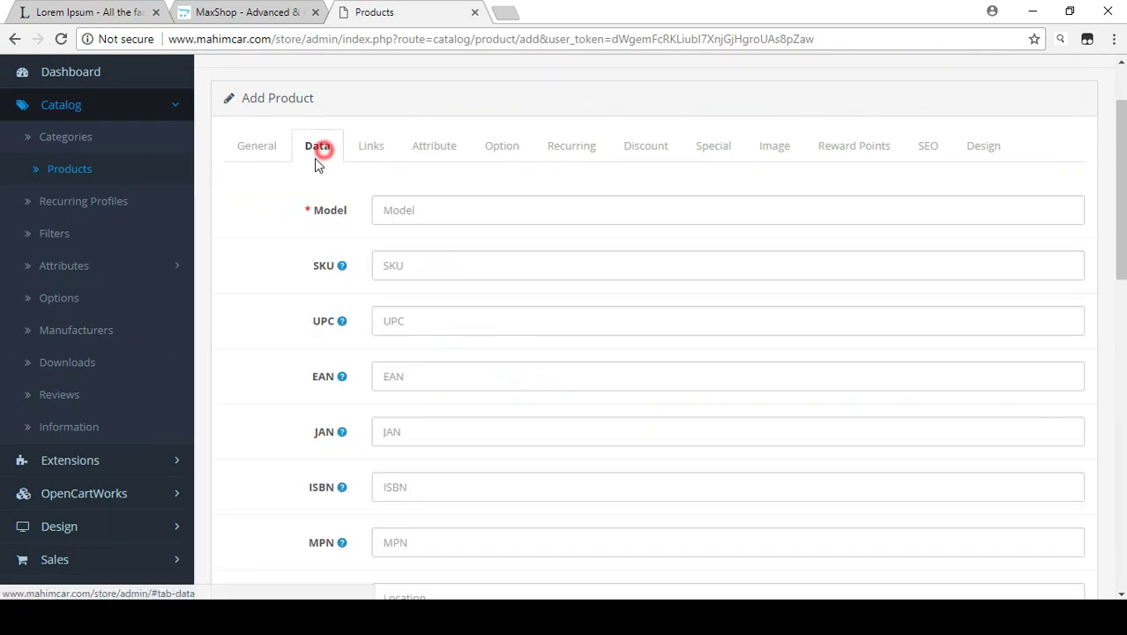
left_click(379, 217)
key("ctrl+v")
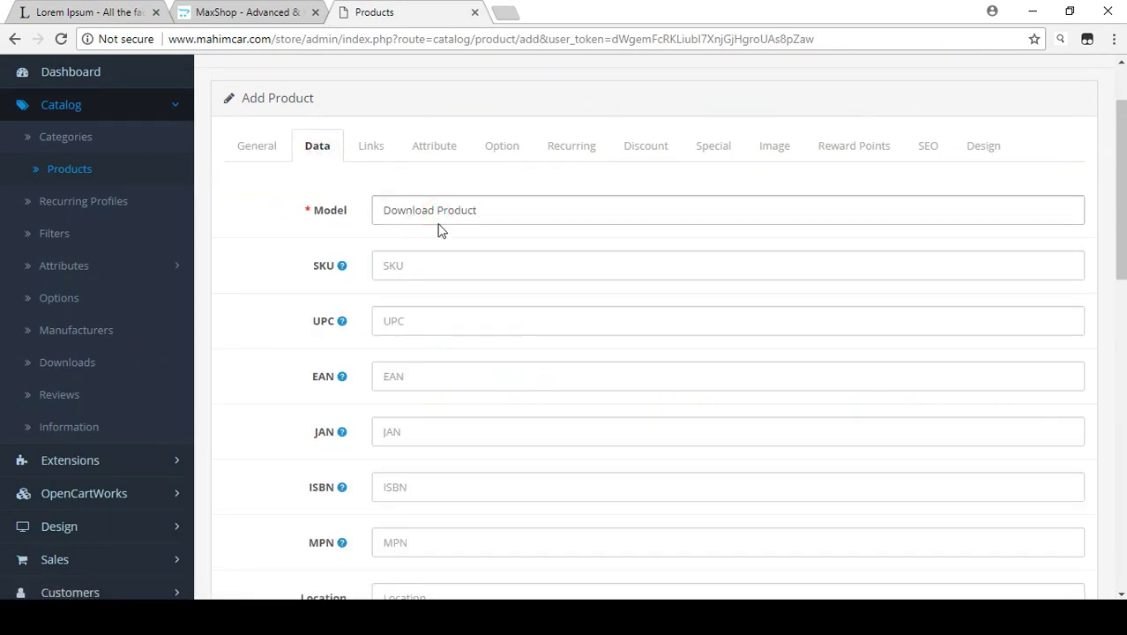
left_click_drag(383, 212, 498, 210)
Set the product's Price to 50
scroll(449, 277, "down", 3)
scroll(449, 277, "down", 1)
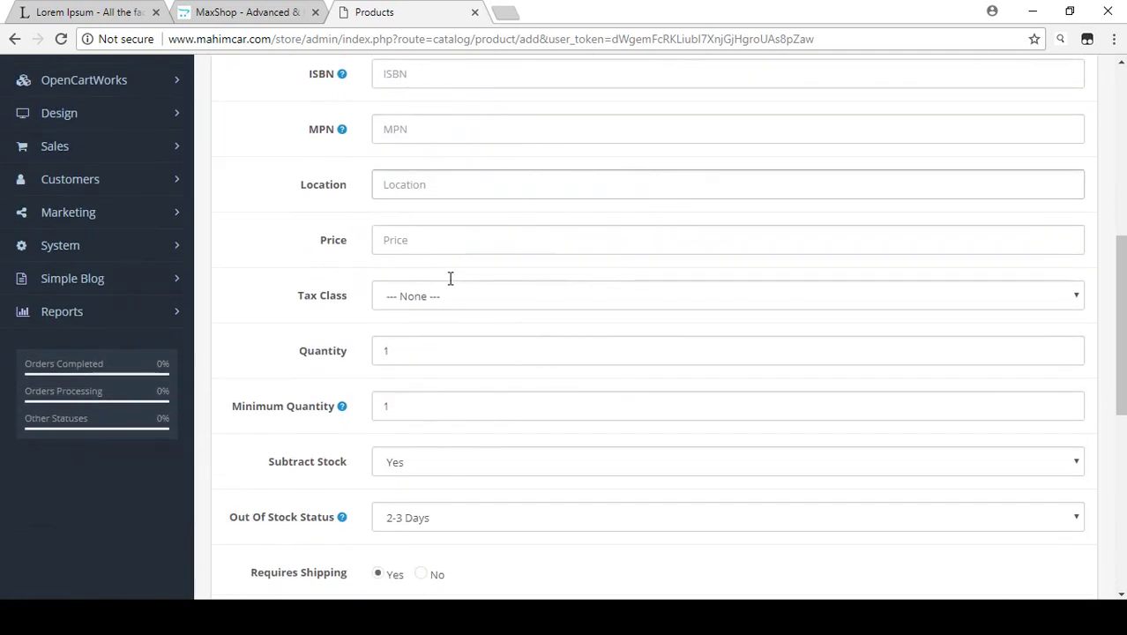
left_click(421, 246)
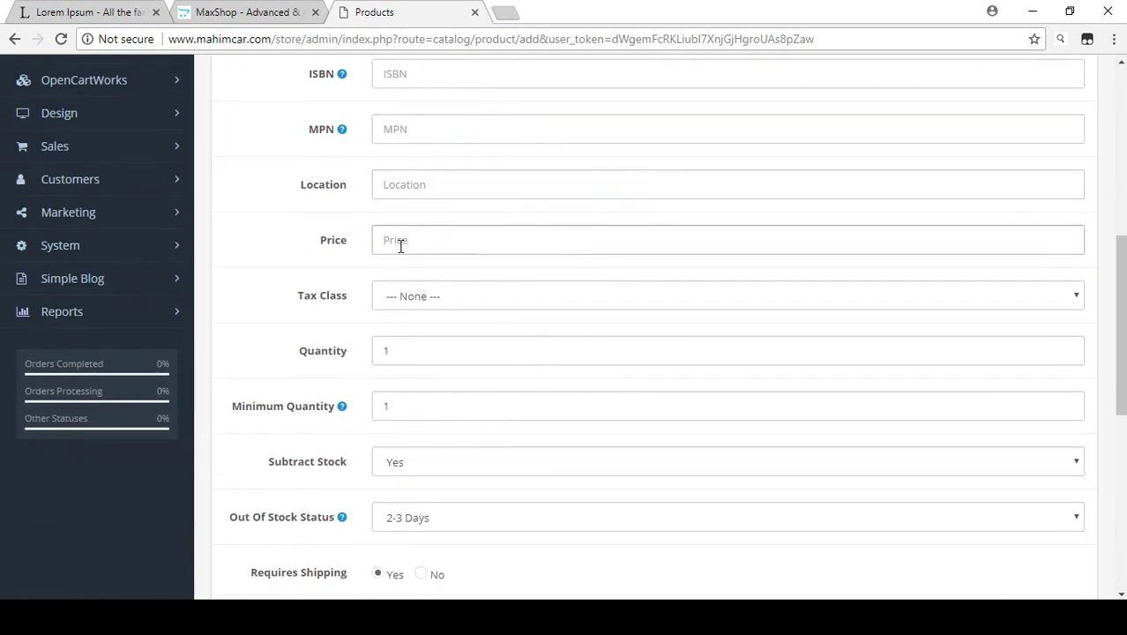
type("50")
left_click(324, 240)
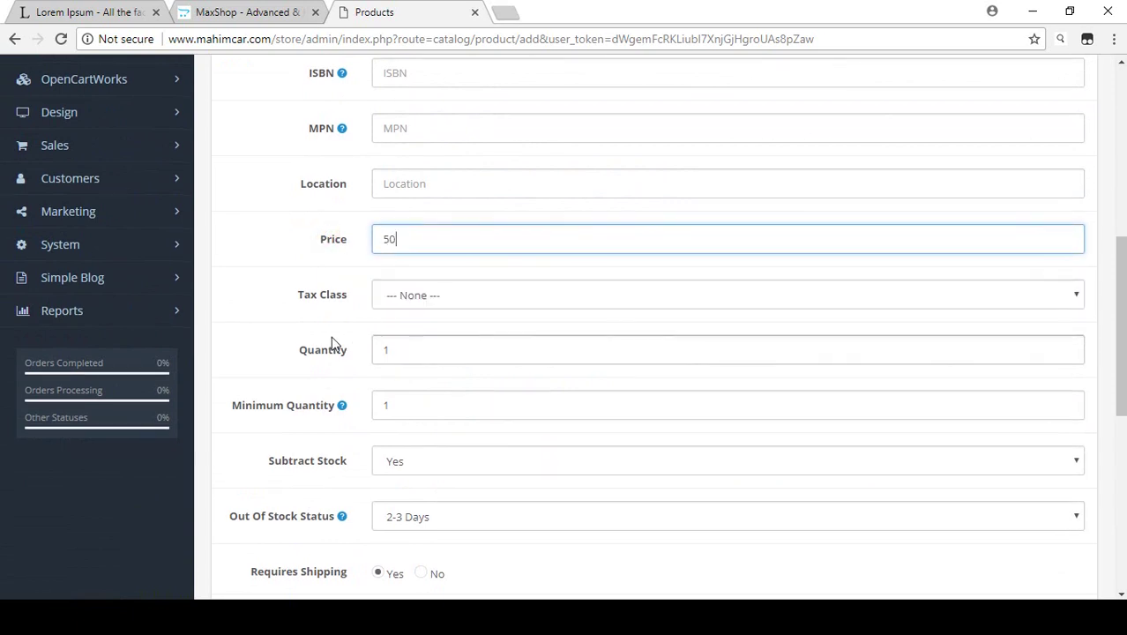
scroll(330, 339, "down", 2)
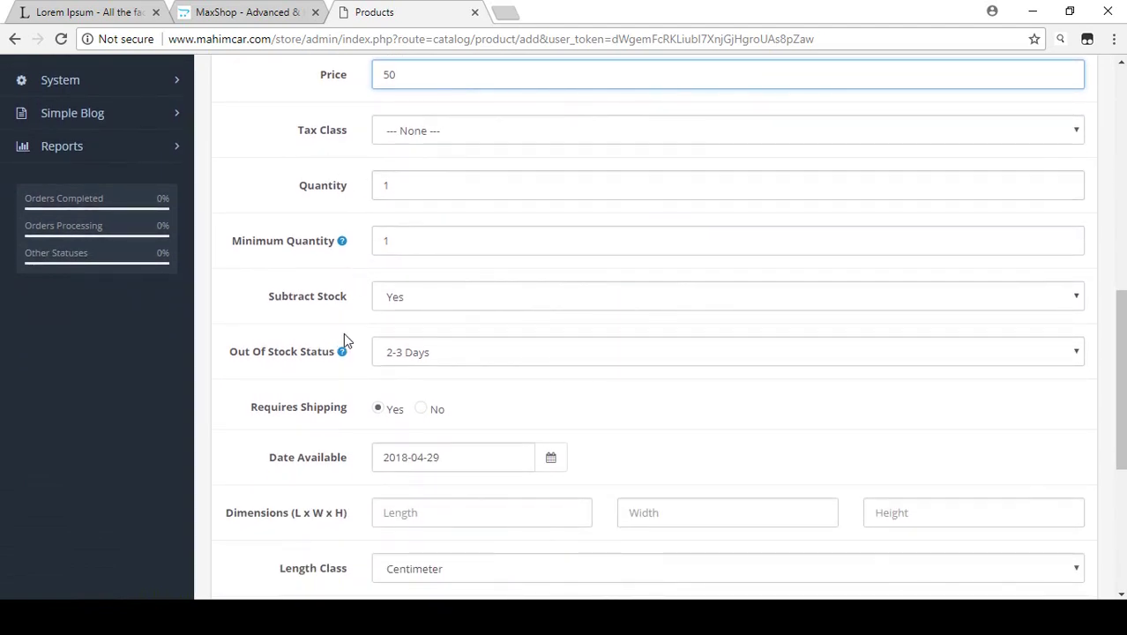
scroll(345, 334, "down", 3)
scroll(344, 334, "up", 2)
scroll(395, 342, "down", 3)
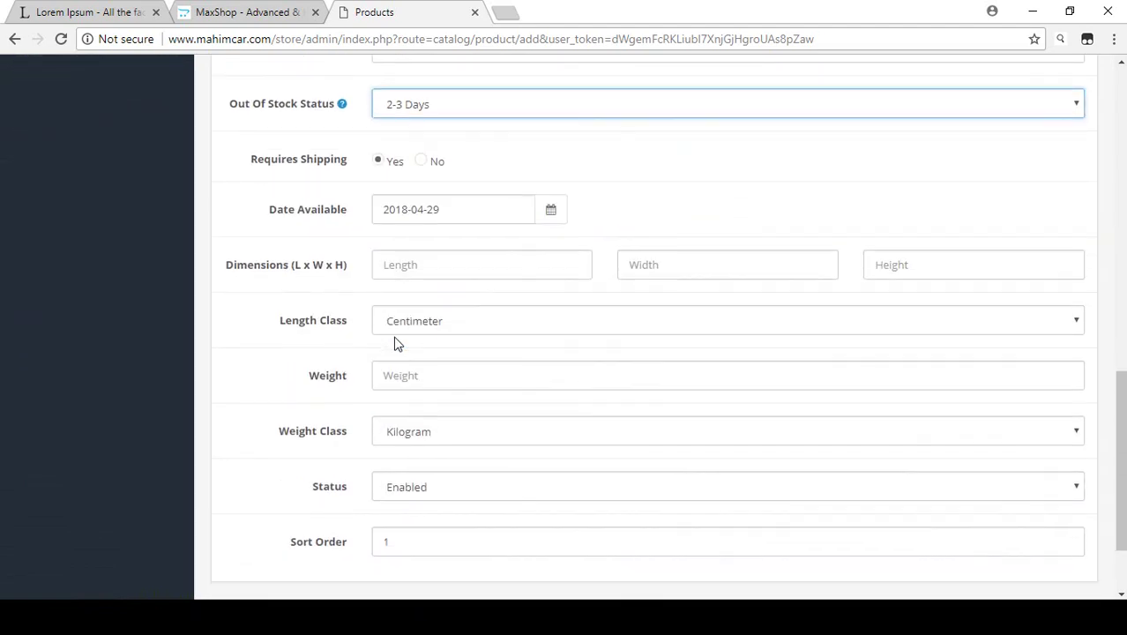
scroll(395, 342, "up", 7)
scroll(402, 345, "up", 5)
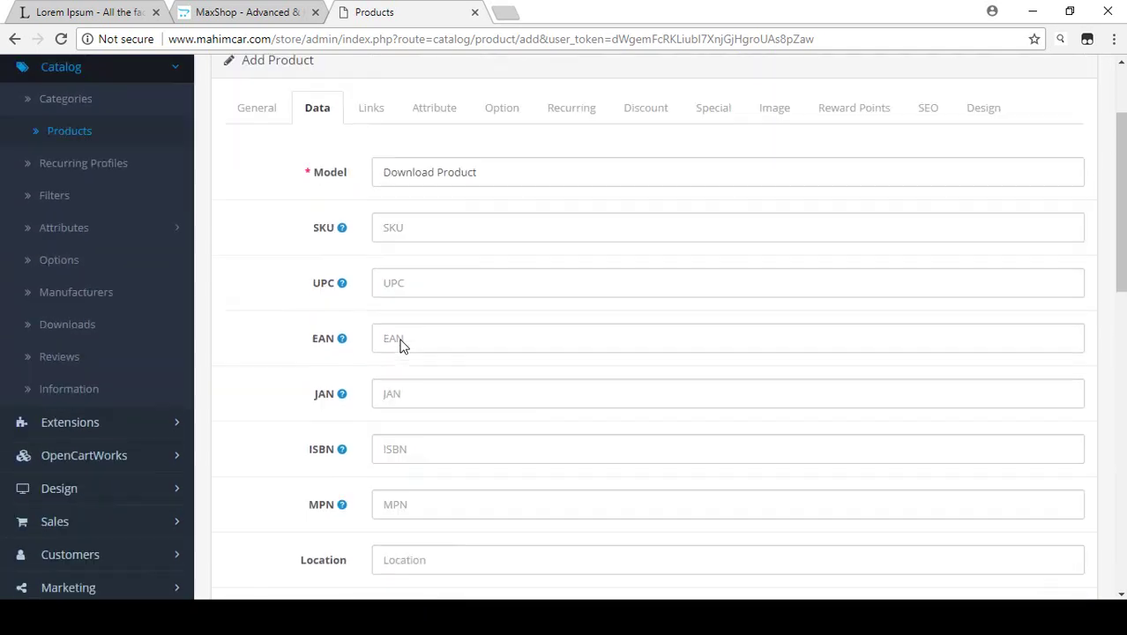
Search 'Tsh' in Categories and assign the Tshirt category on the Links tab
left_click(370, 205)
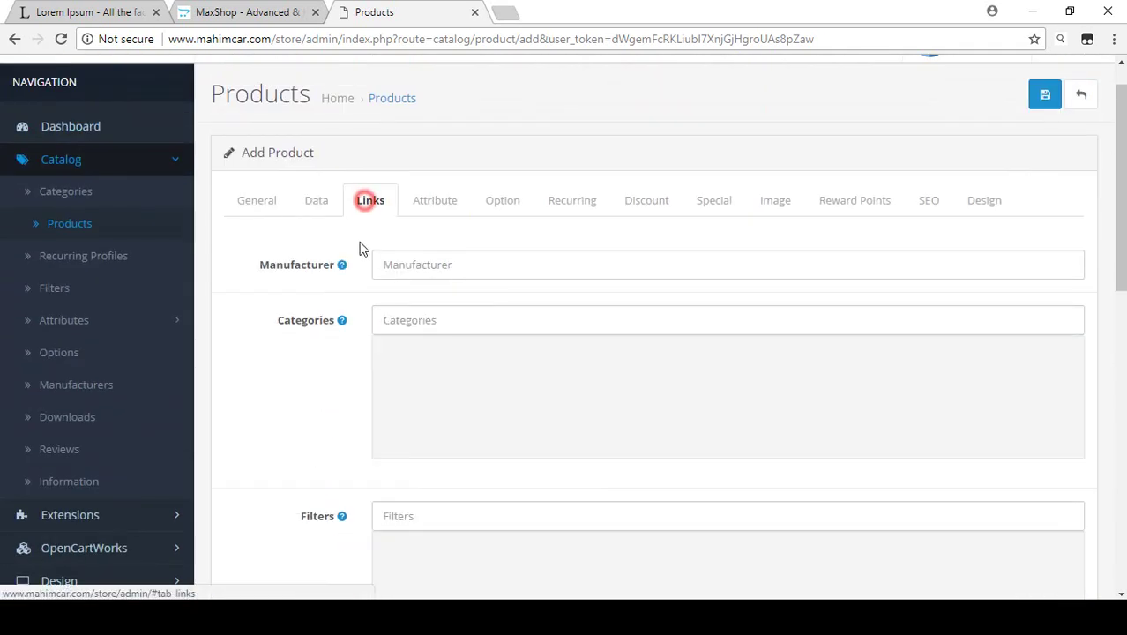
left_click(385, 321)
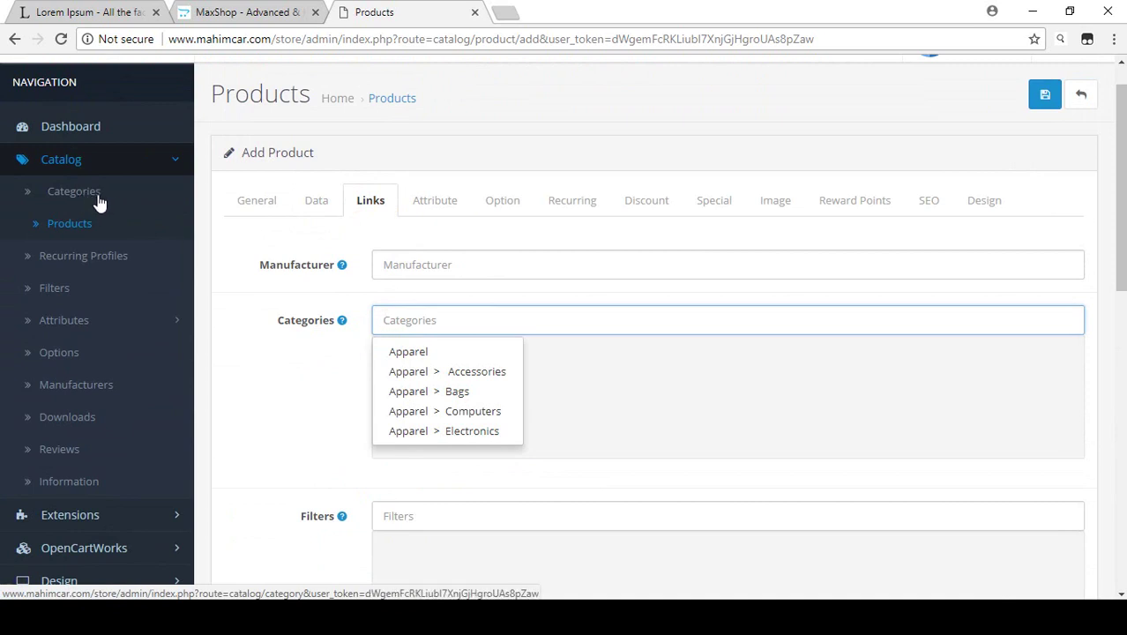
left_click(411, 320)
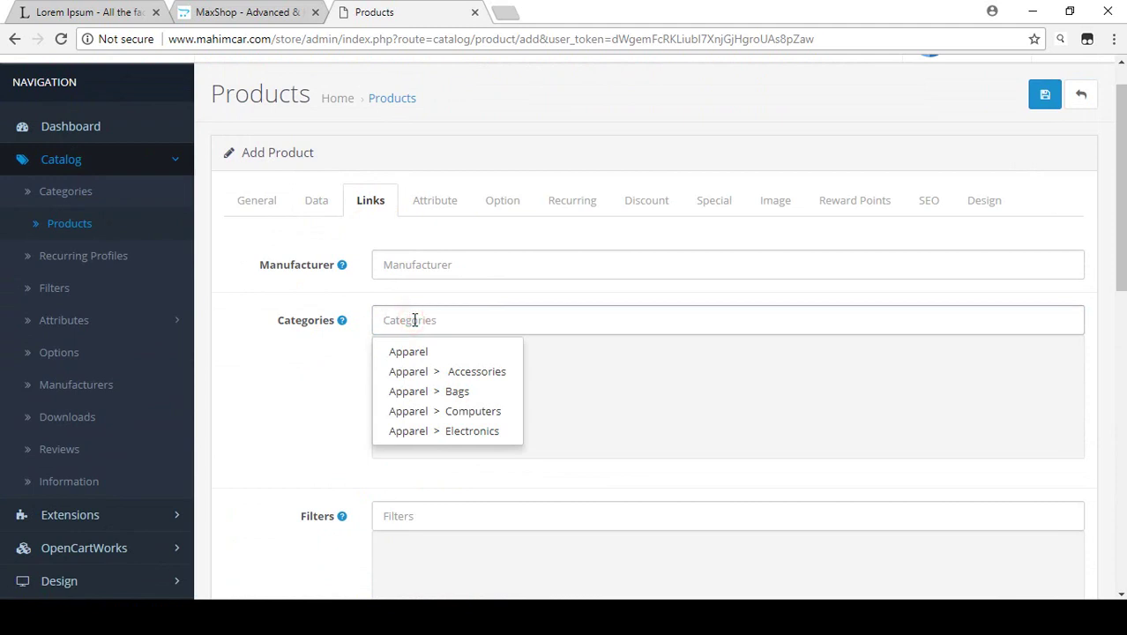
type("Tsh")
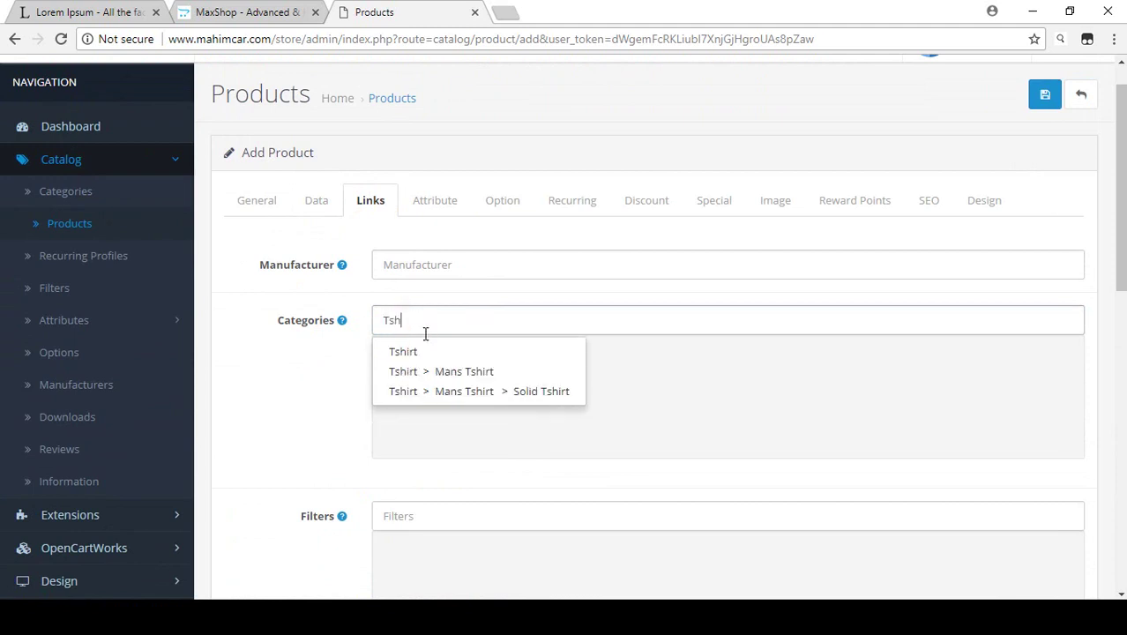
left_click(414, 351)
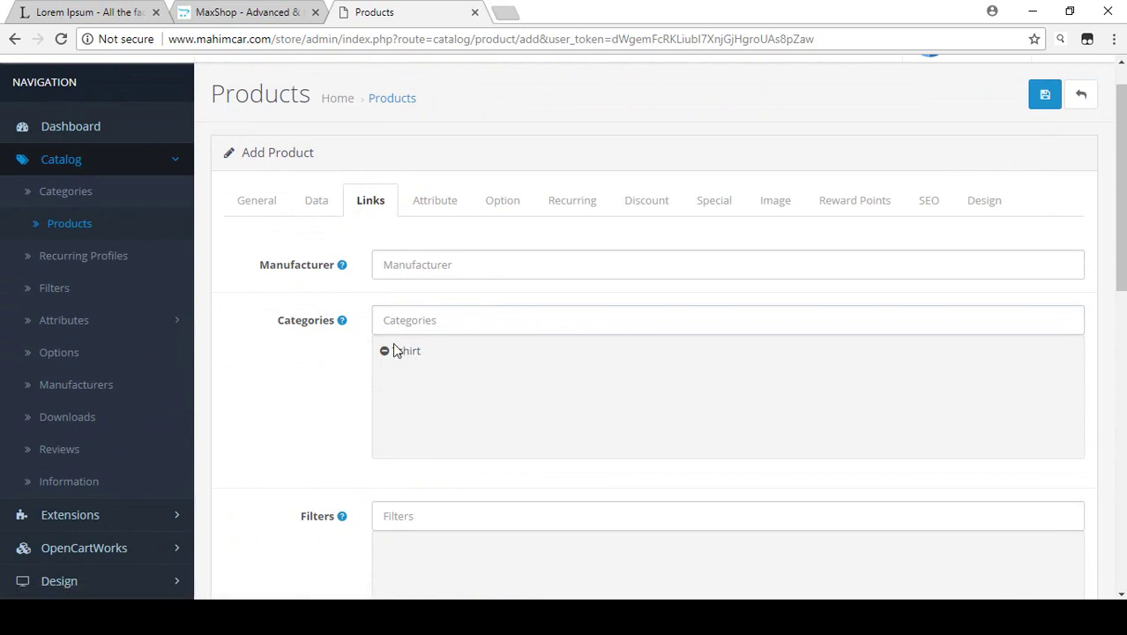
left_click(317, 201)
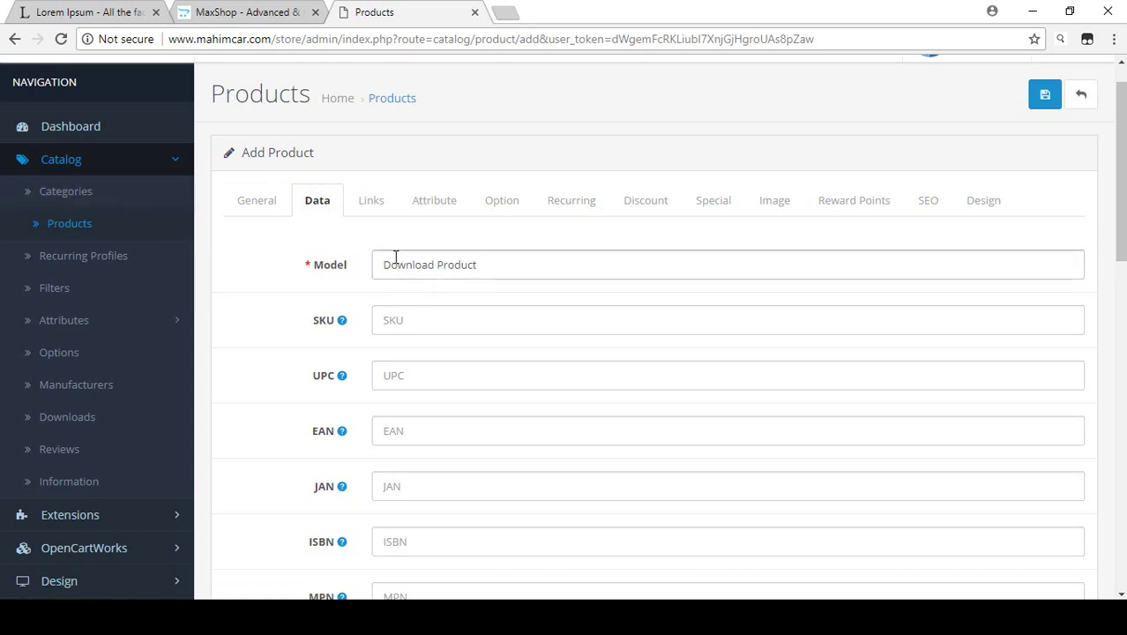
left_click(369, 210)
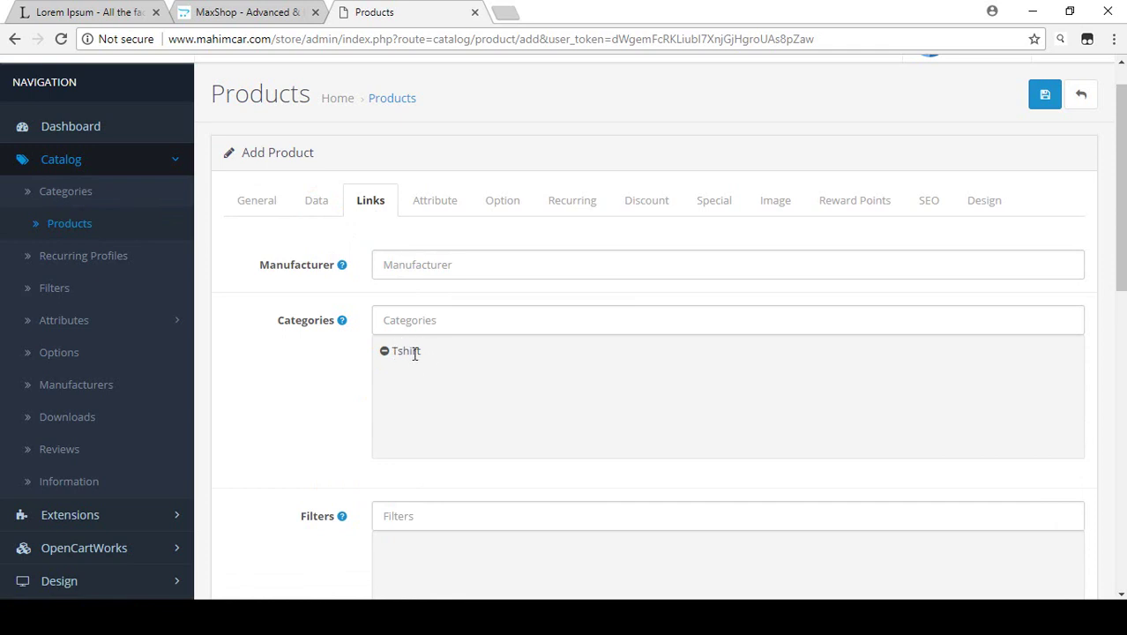
scroll(560, 310, "down", 3)
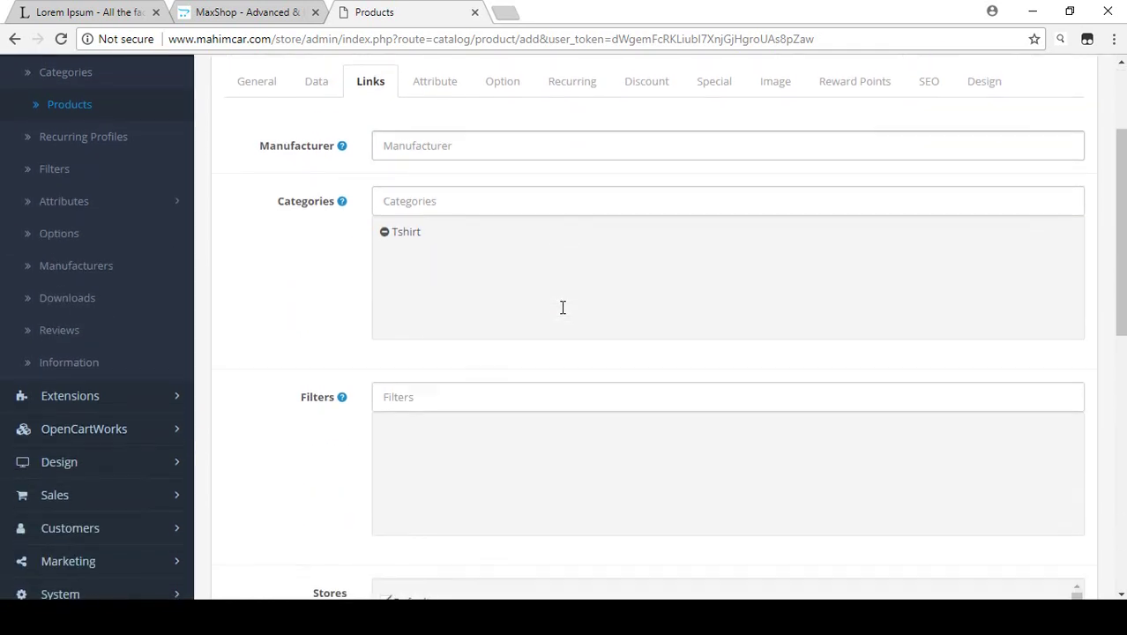
scroll(560, 312, "up", 3)
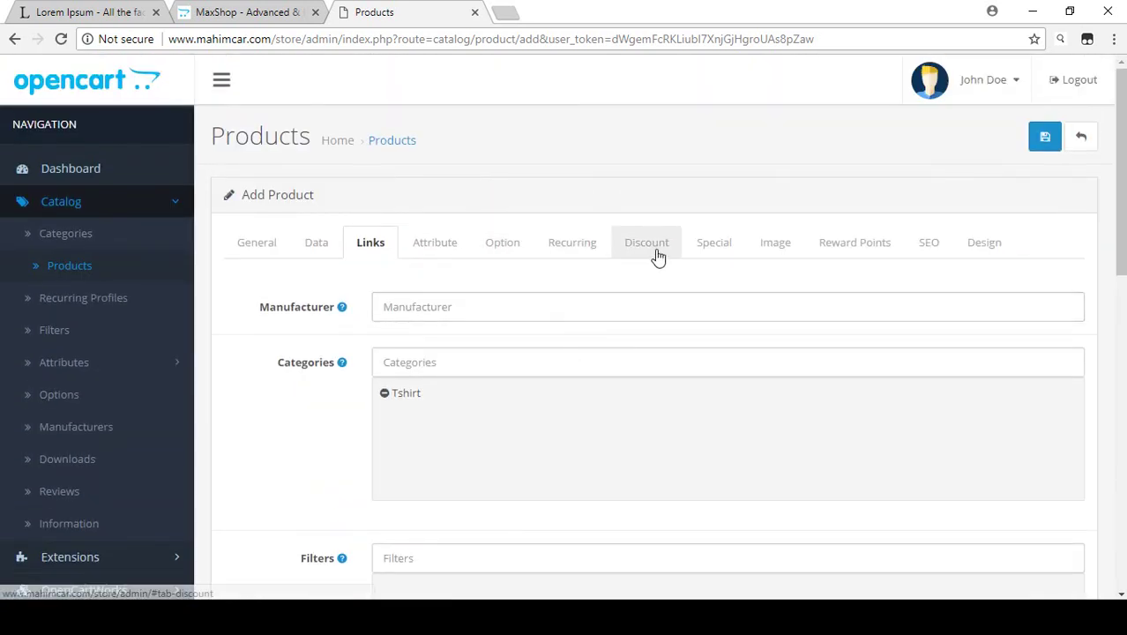
Move to the Image tab and open the Image Manager for the main image
left_click(446, 252)
left_click(498, 254)
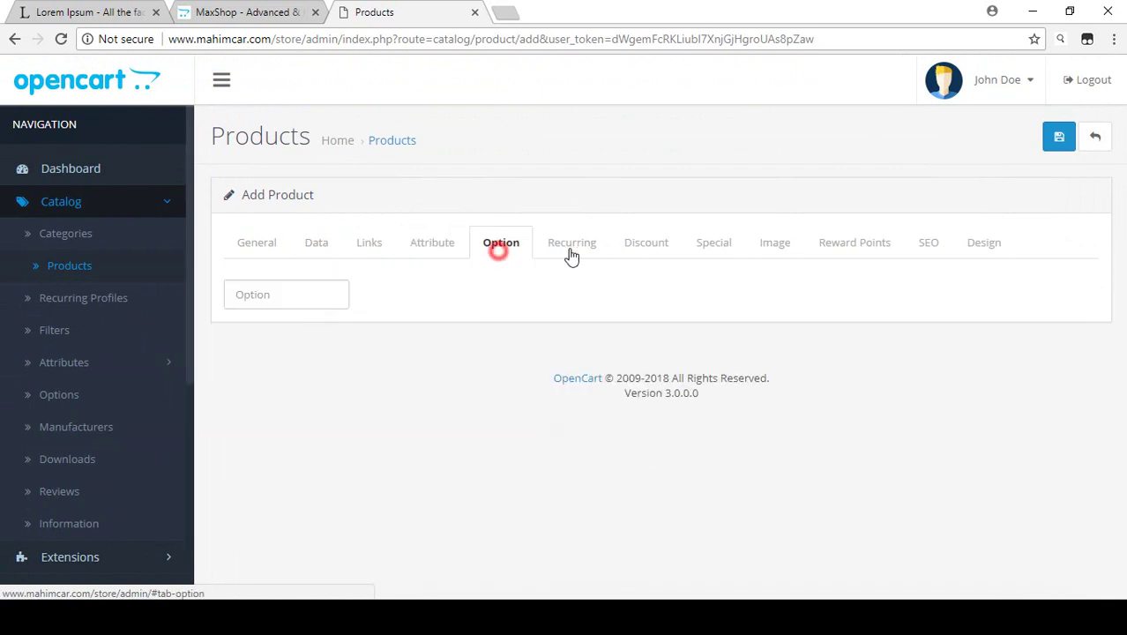
left_click(577, 251)
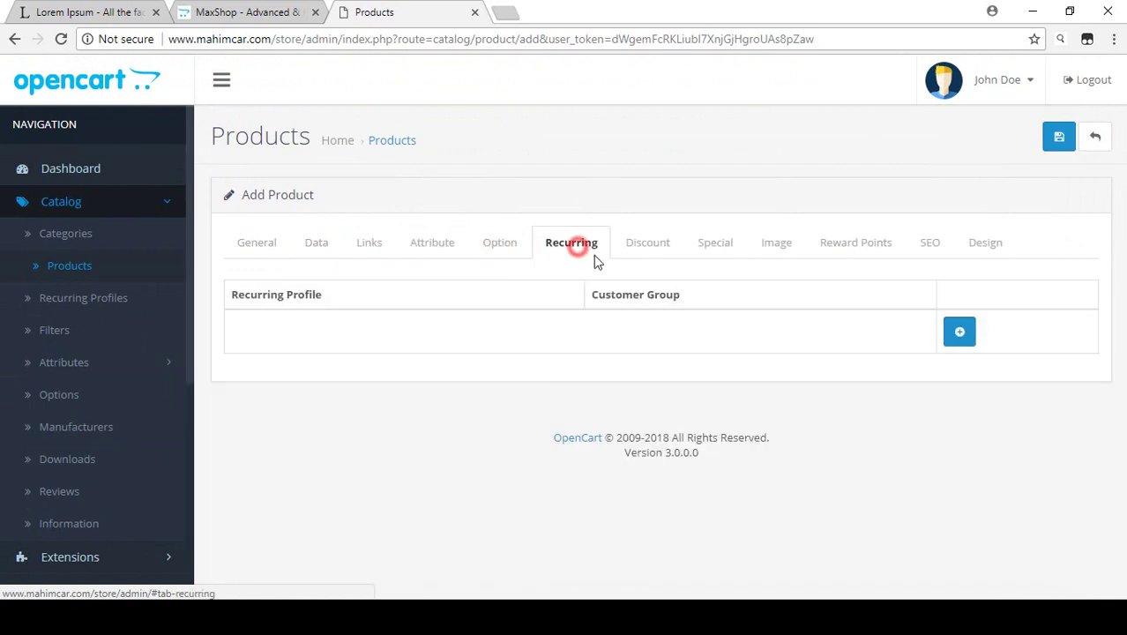
left_click(712, 246)
left_click(777, 249)
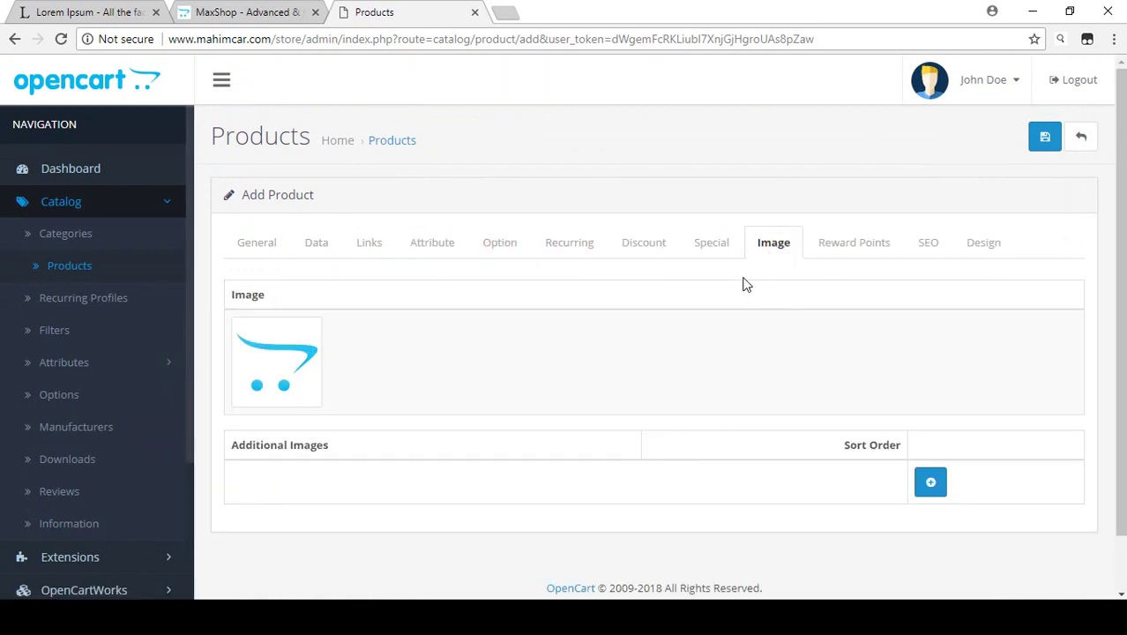
left_click(280, 351)
left_click(353, 359)
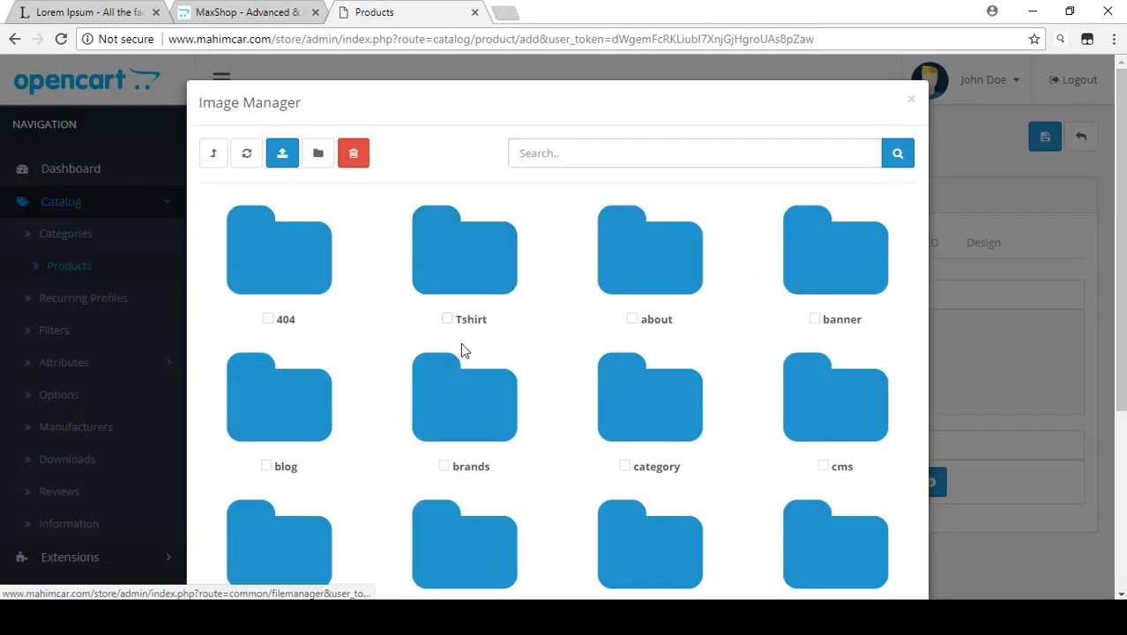
Upload product-downloadable.jpg to the Tshirt folder and set it as the main image
left_click(475, 268)
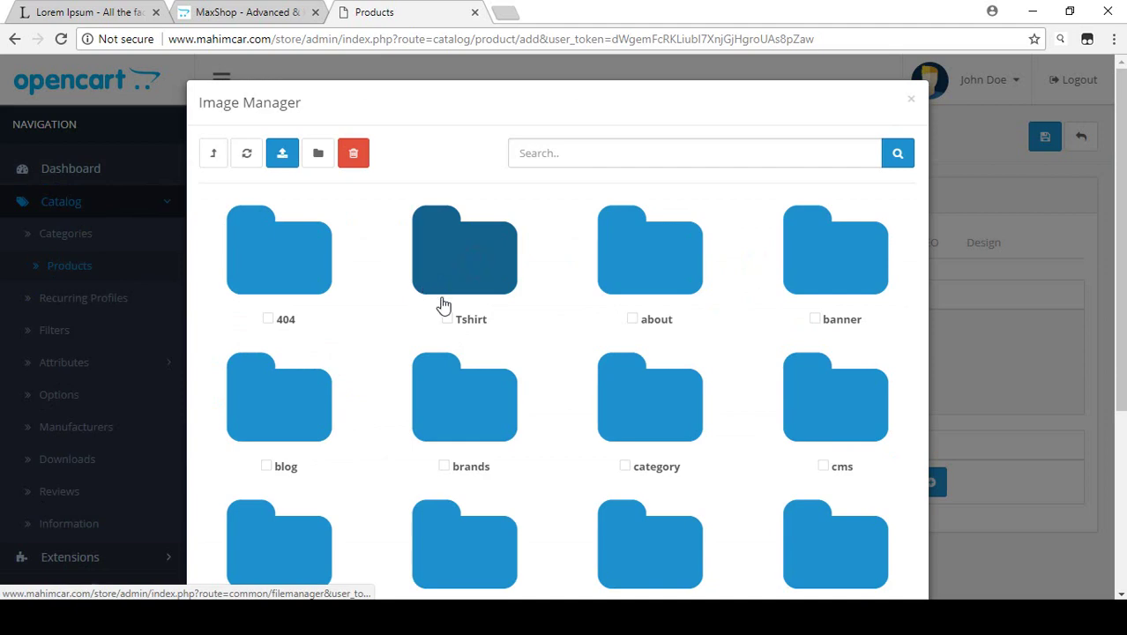
left_click(289, 153)
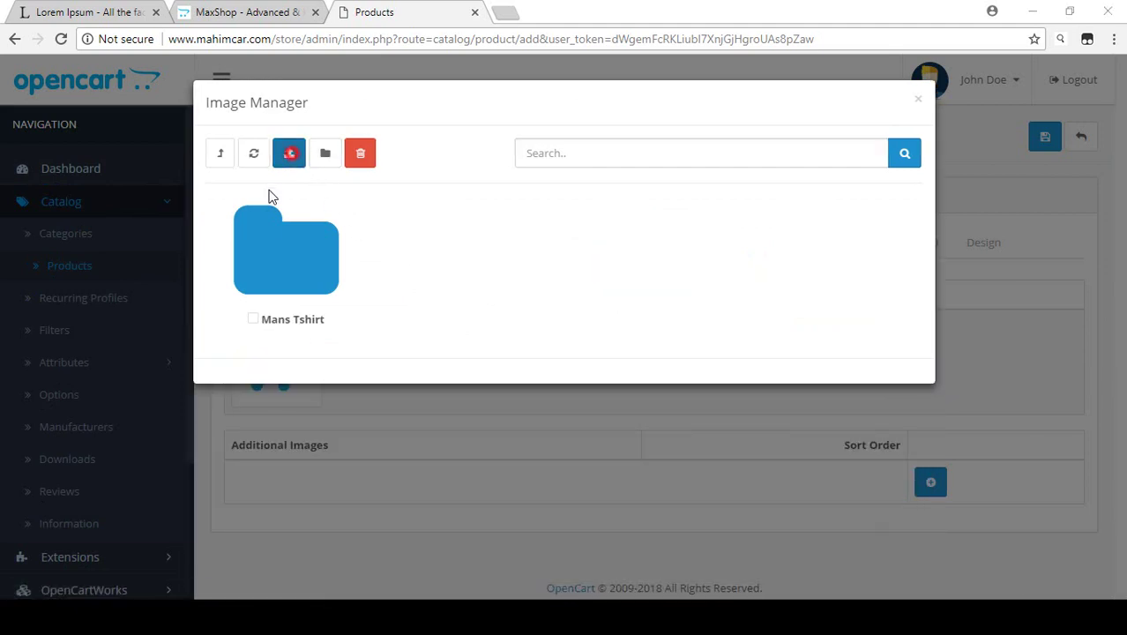
left_click(328, 130)
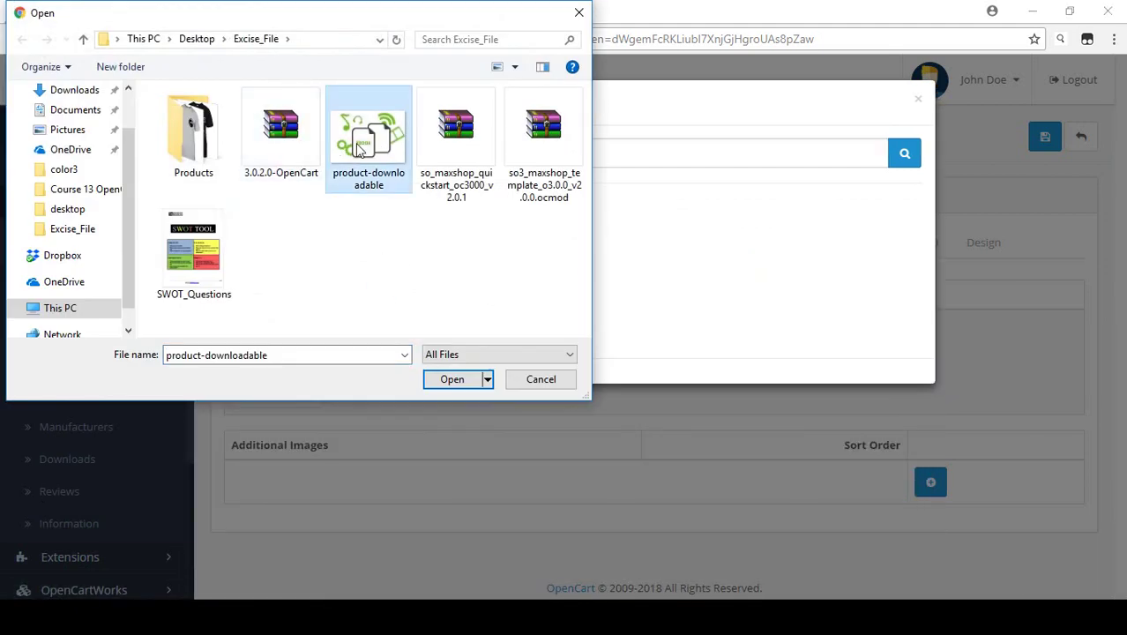
left_click(453, 381)
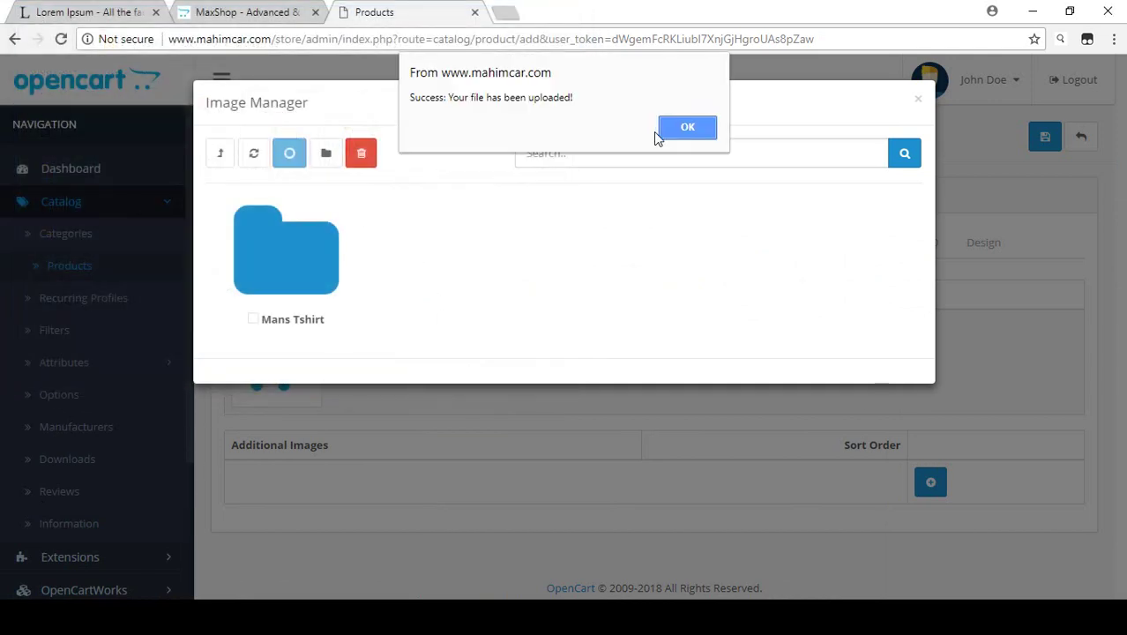
left_click(666, 131)
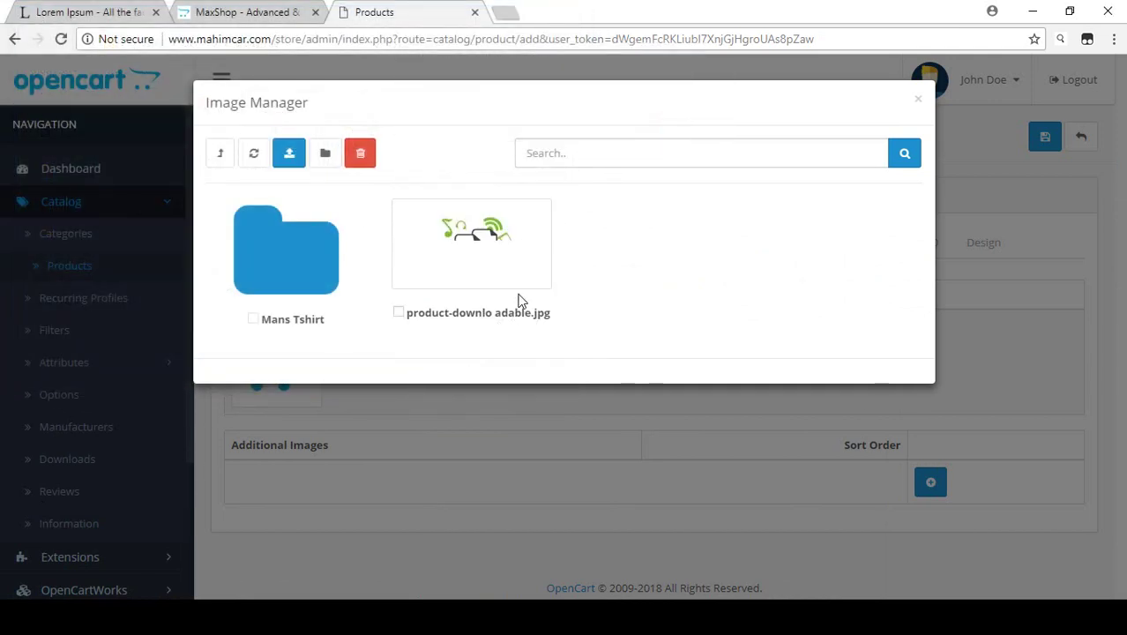
left_click(485, 242)
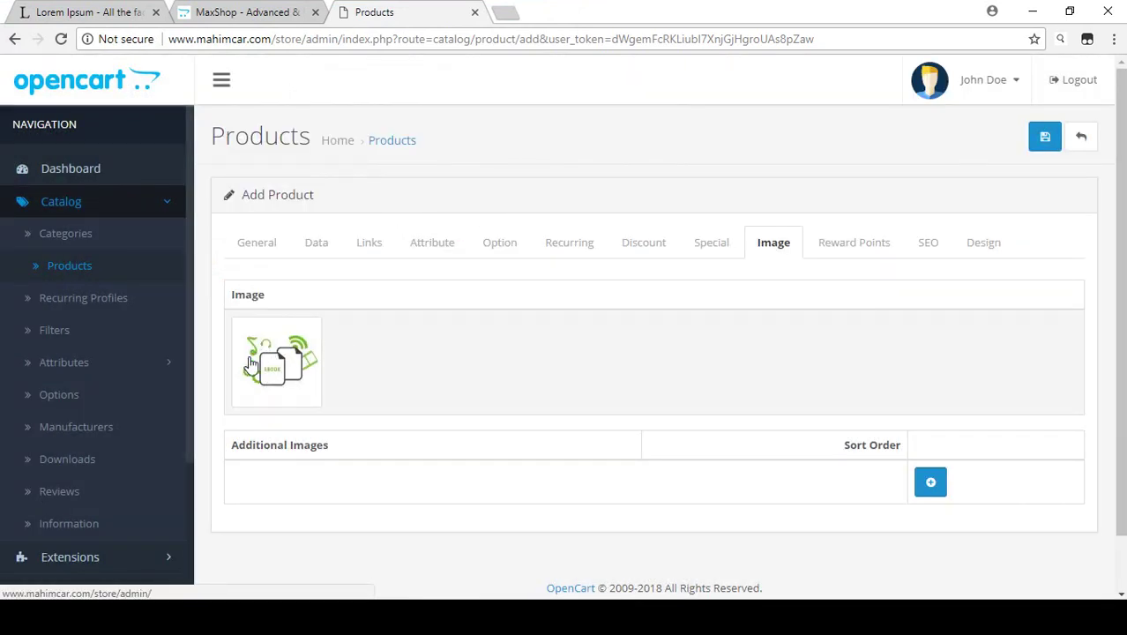
Link Company Document as the product's download on the Links tab
scroll(840, 265, "down", 2)
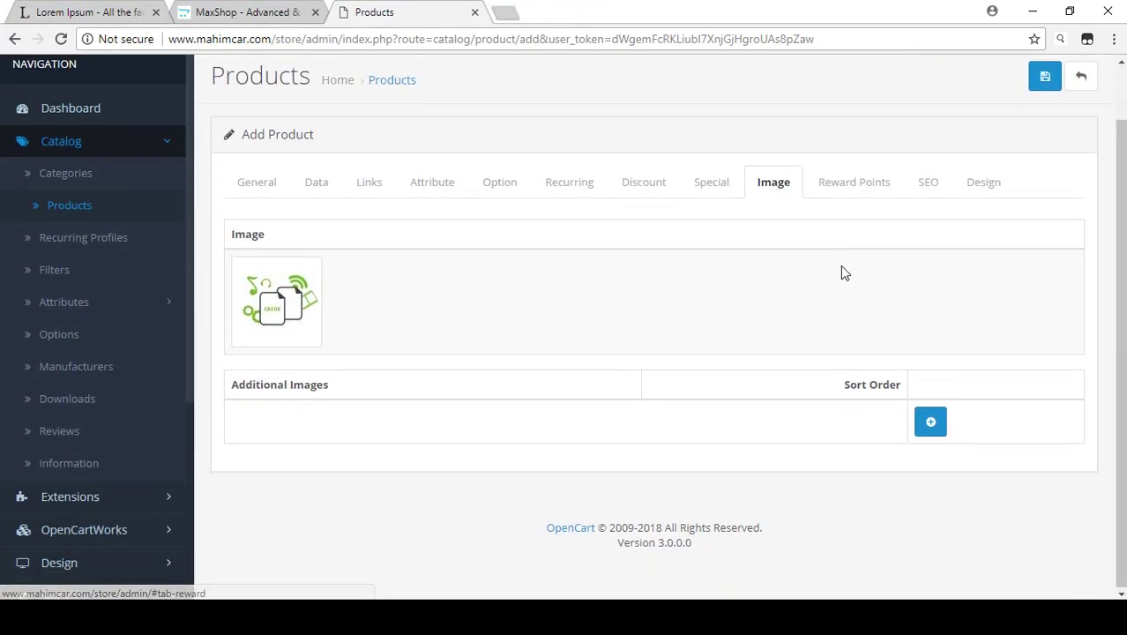
scroll(840, 265, "up", 2)
left_click(1045, 137)
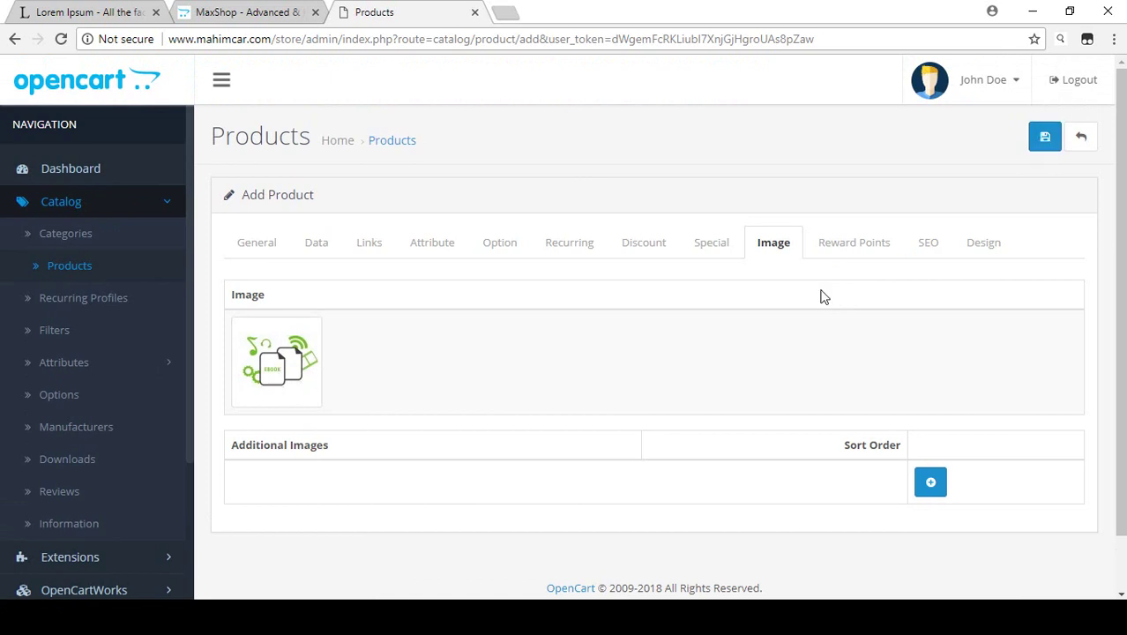
left_click(370, 243)
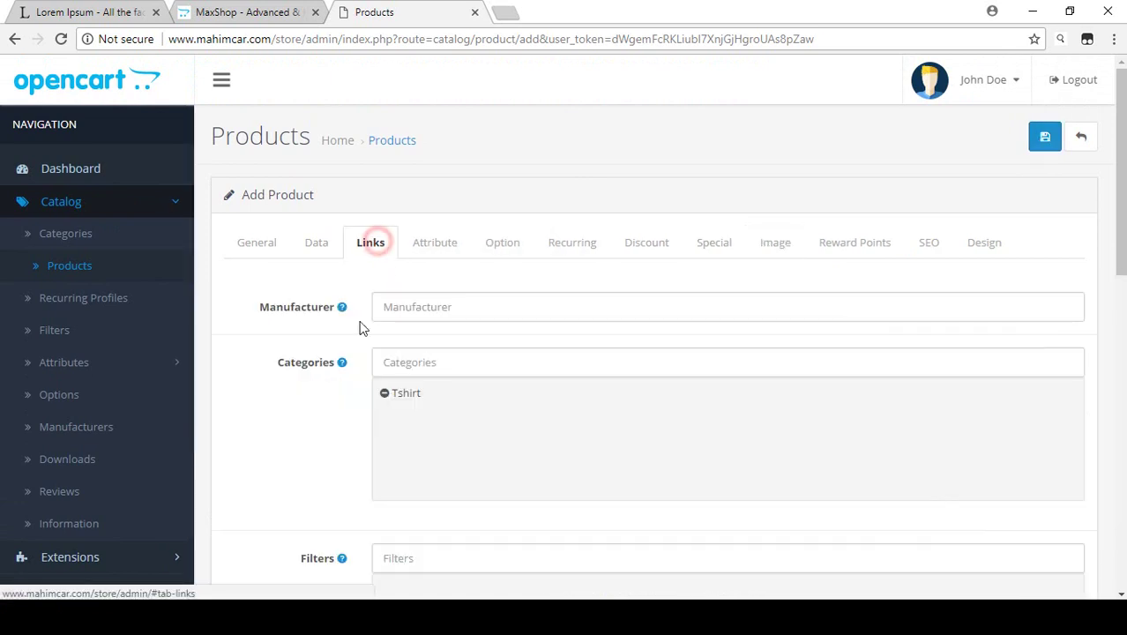
scroll(352, 331, "down", 2)
scroll(350, 344, "down", 3)
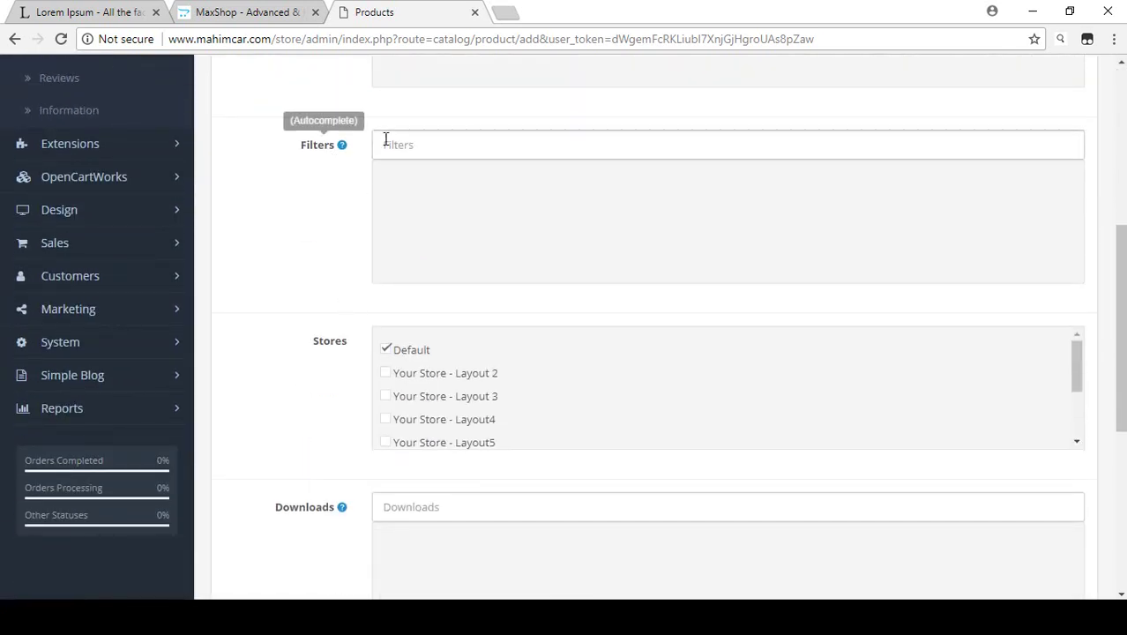
scroll(340, 216, "down", 3)
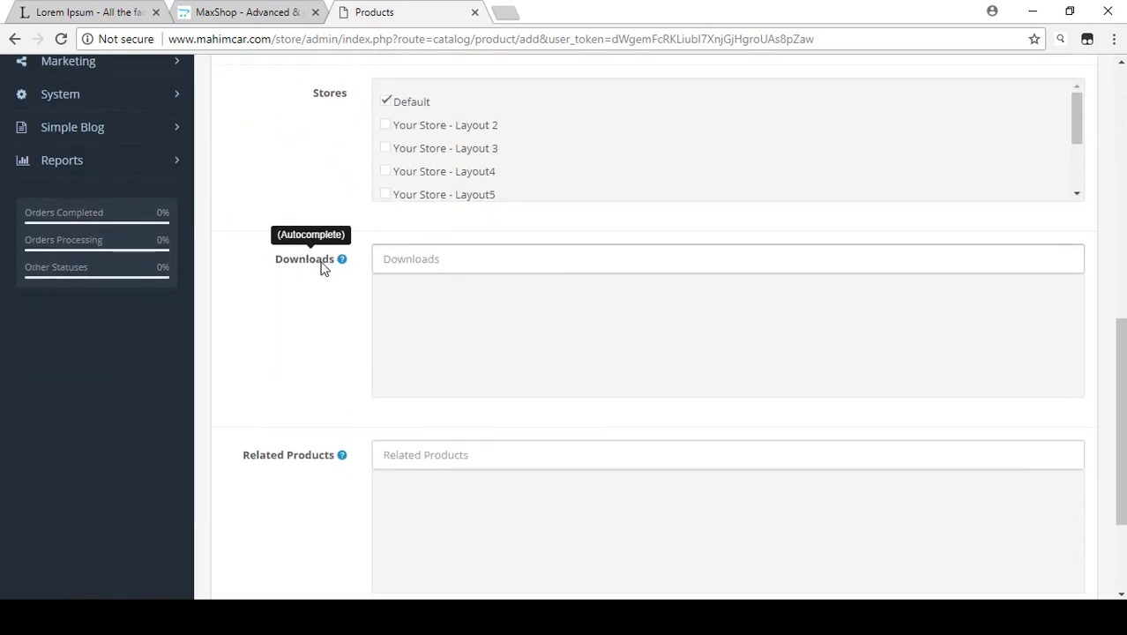
left_click(436, 258)
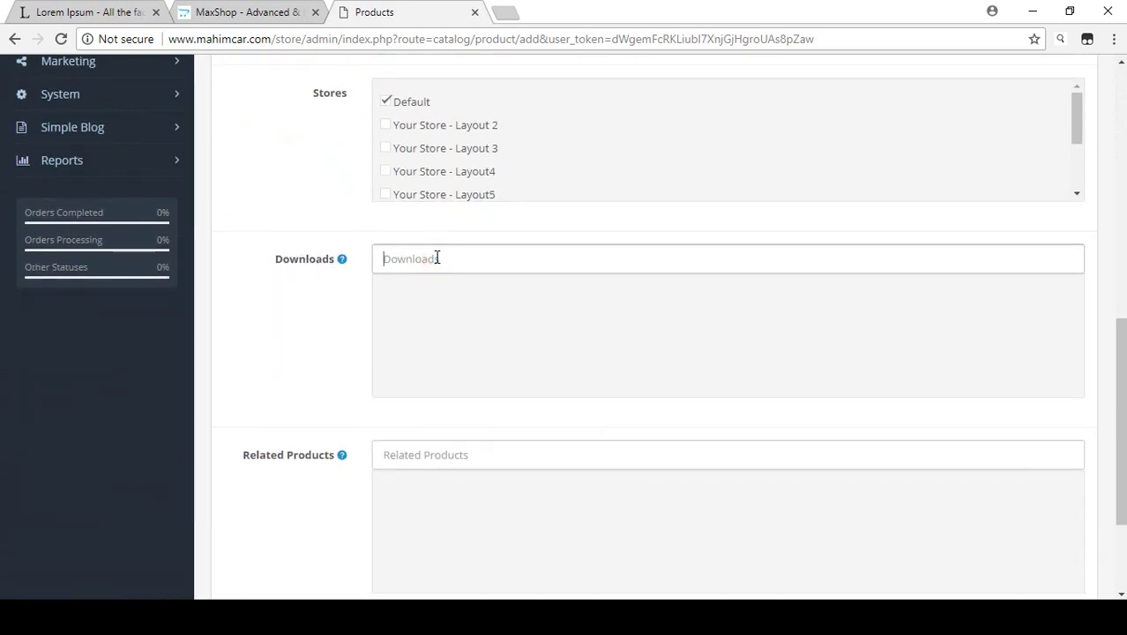
type("C")
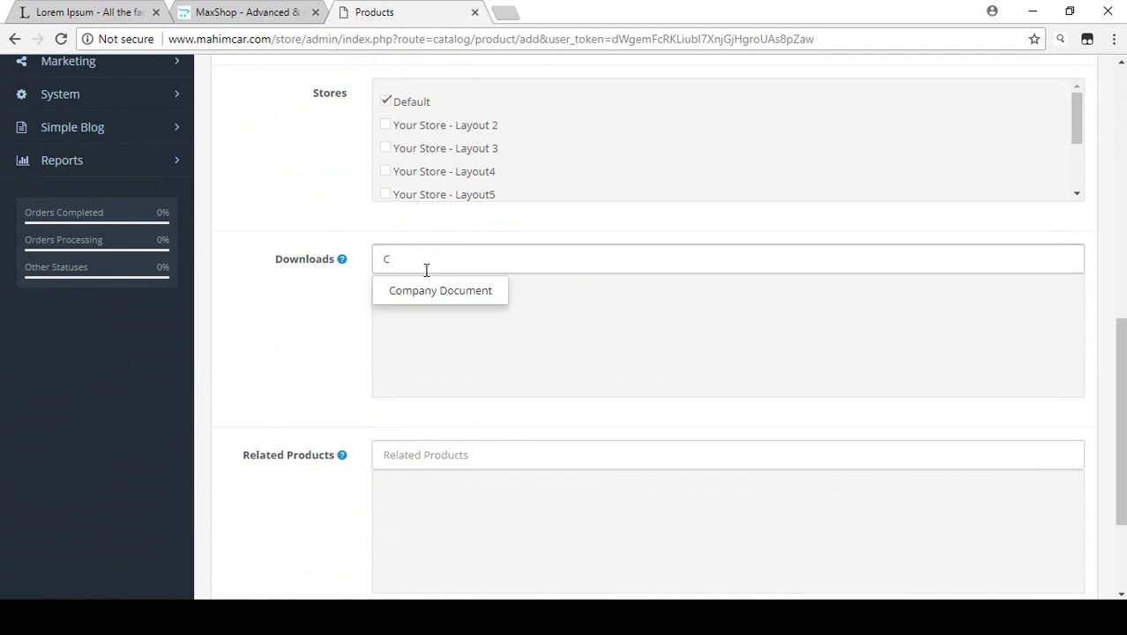
left_click(453, 292)
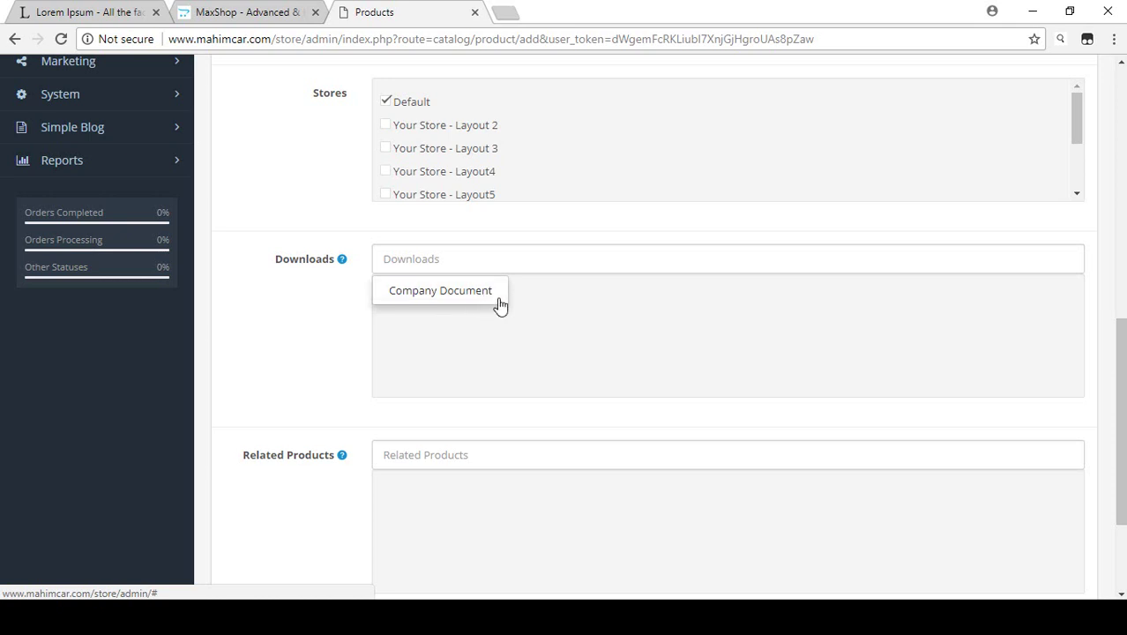
left_click(478, 258)
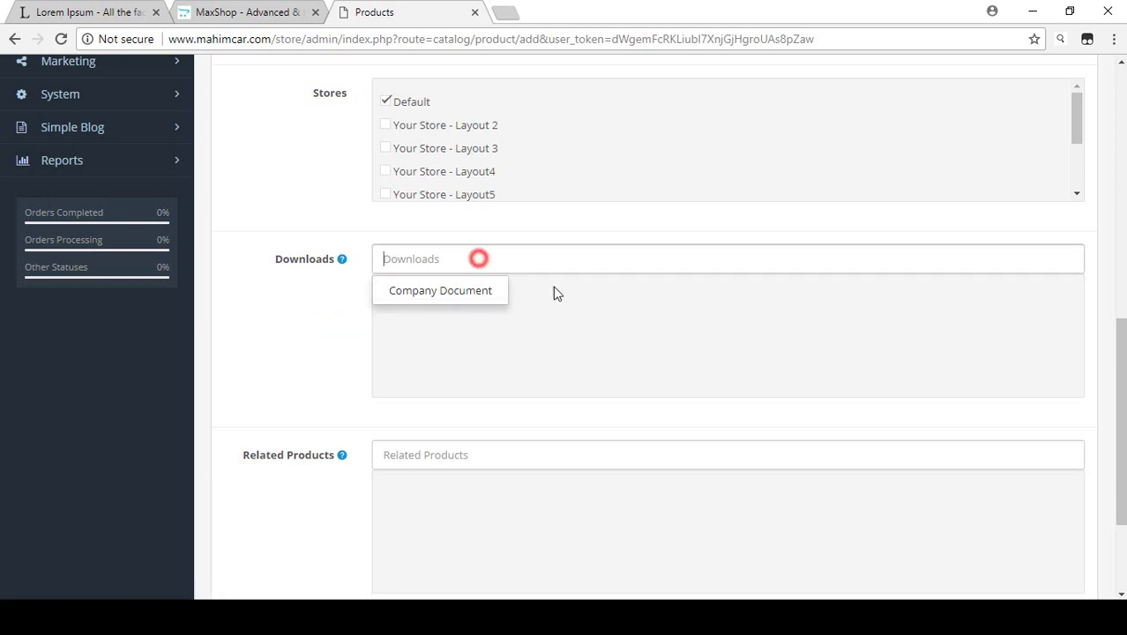
scroll(422, 315, "up", 3)
left_click(453, 246)
scroll(457, 281, "down", 1)
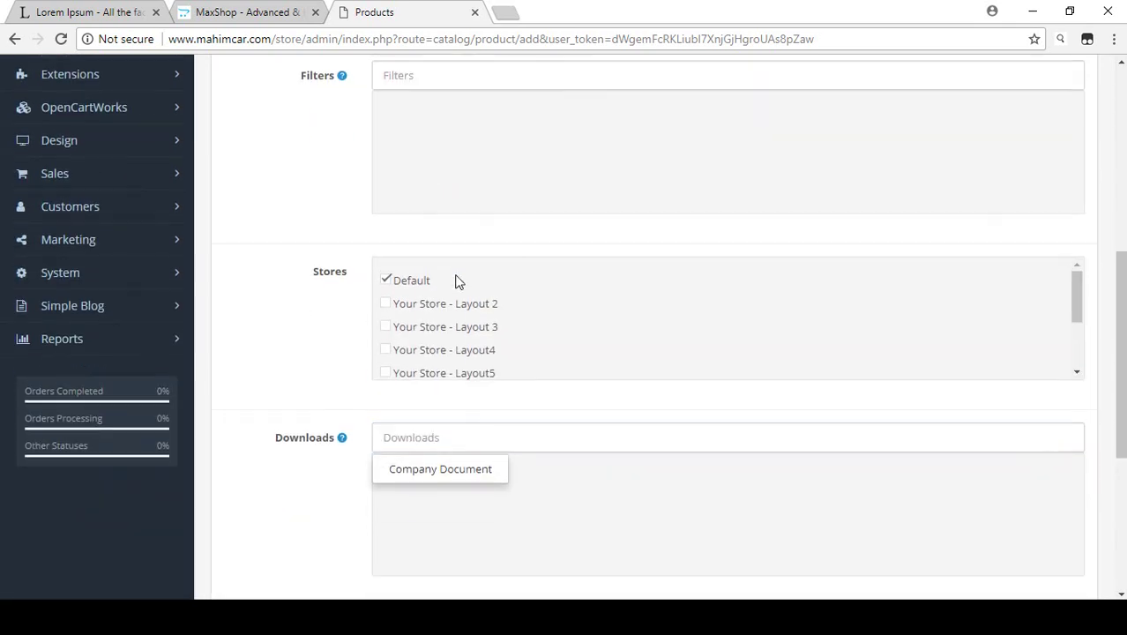
scroll(460, 388, "down", 1)
scroll(496, 365, "up", 7)
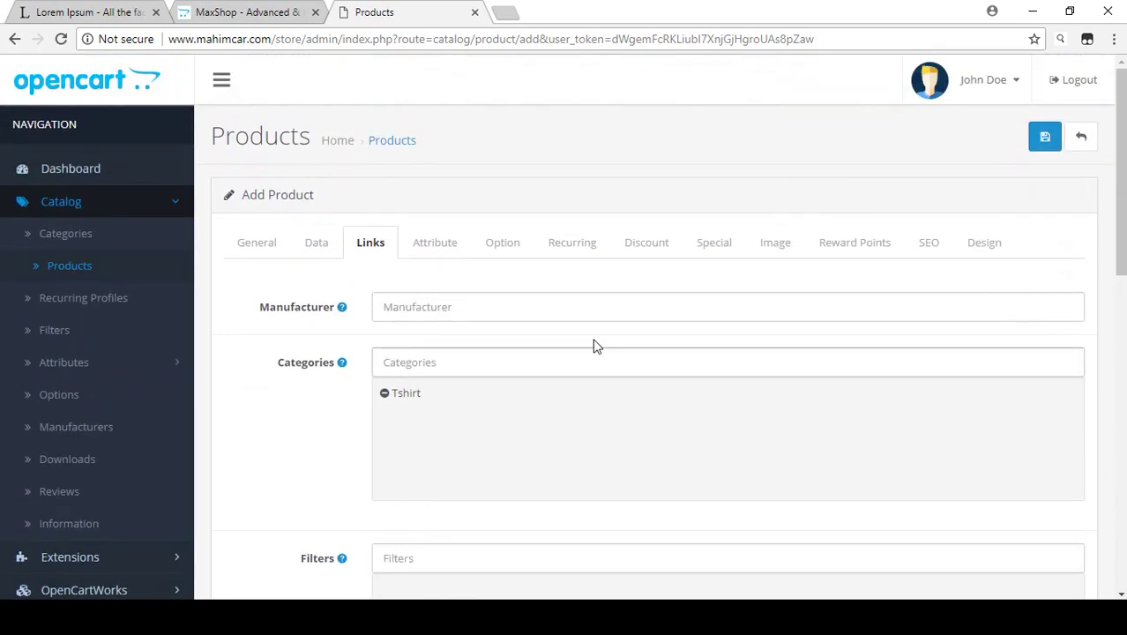
Save the product, then bring up link options for Automotive on the MaxShop storefront
left_click(1045, 138)
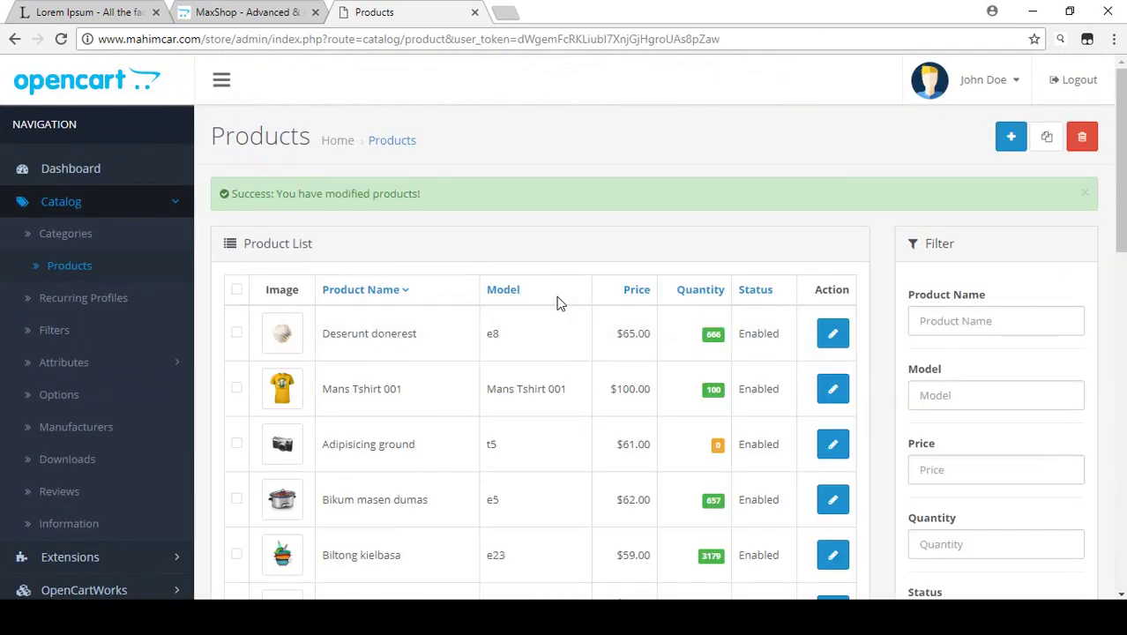
left_click(249, 14)
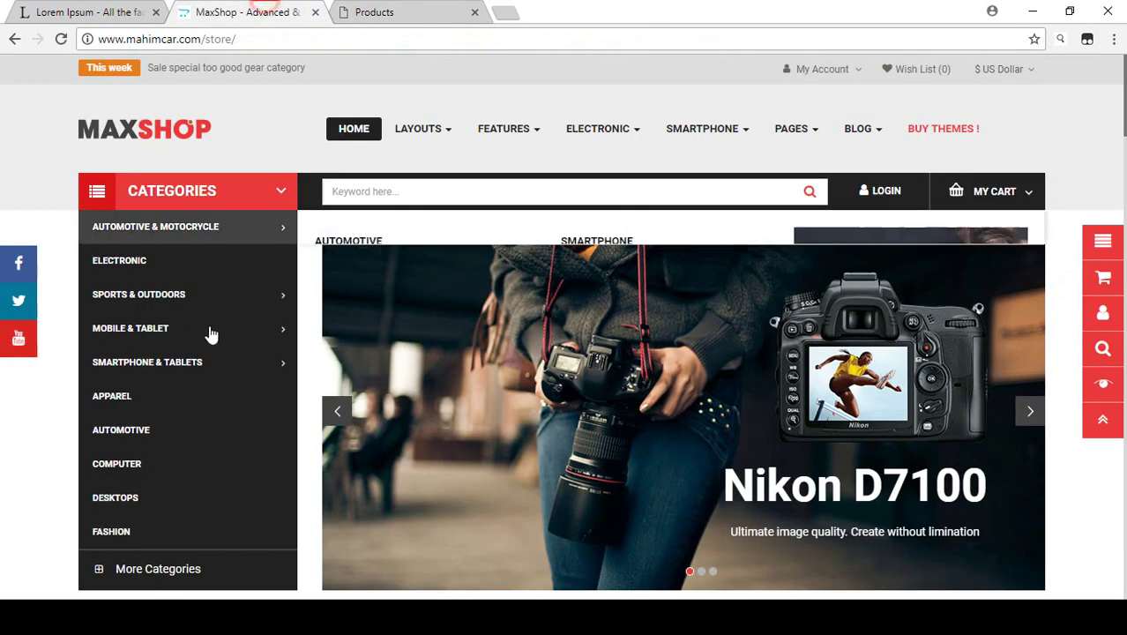
scroll(191, 330, "down", 1)
right_click(129, 343)
Go from the Automotive category to the Tshirt category and find Download Product at $50.00
left_click(212, 356)
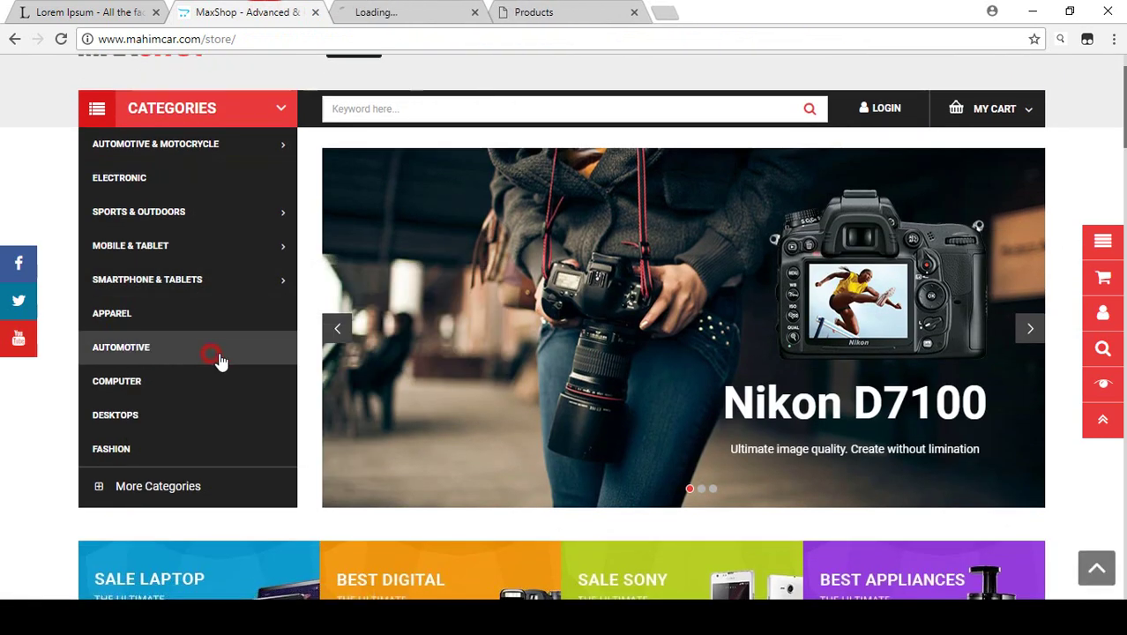
left_click(386, 9)
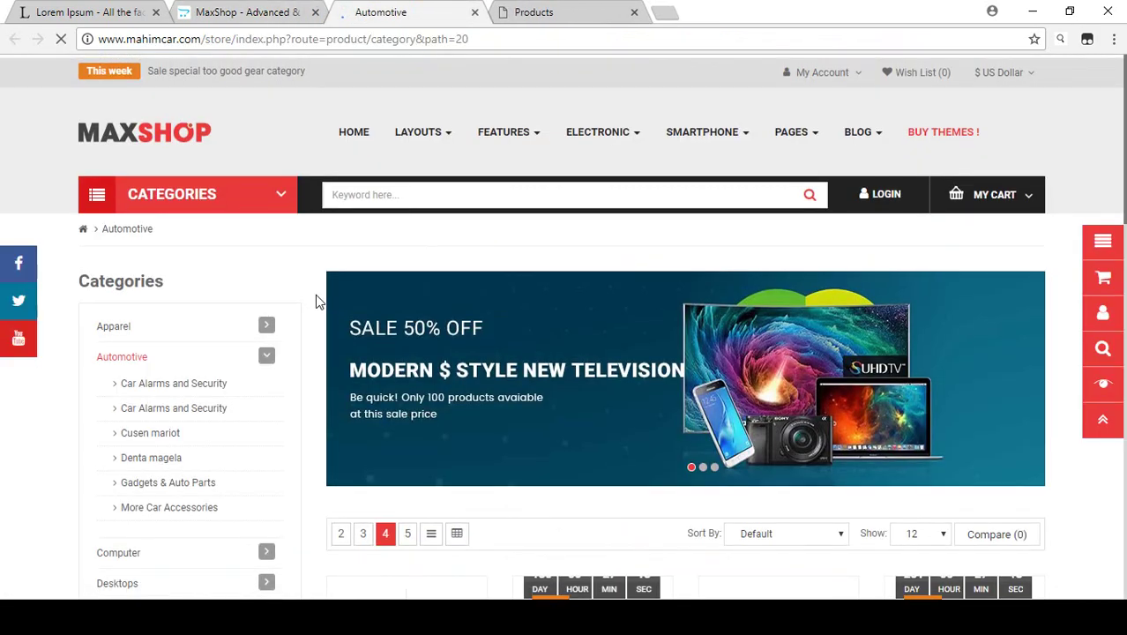
scroll(315, 300, "down", 5)
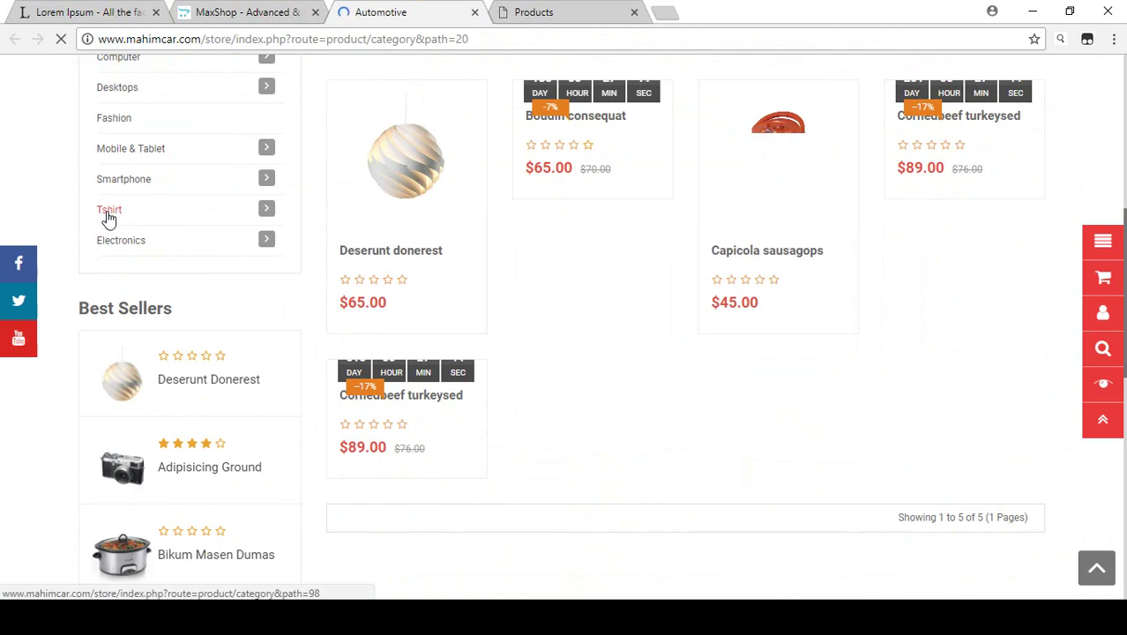
left_click(109, 212)
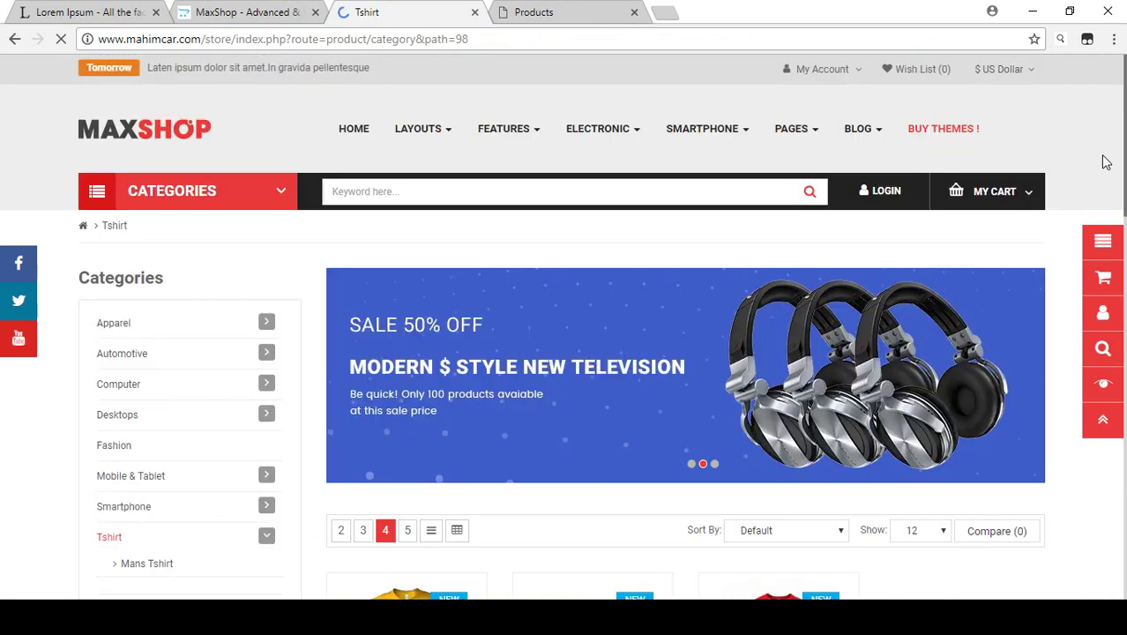
scroll(1106, 162, "down", 2)
scroll(1105, 162, "down", 2)
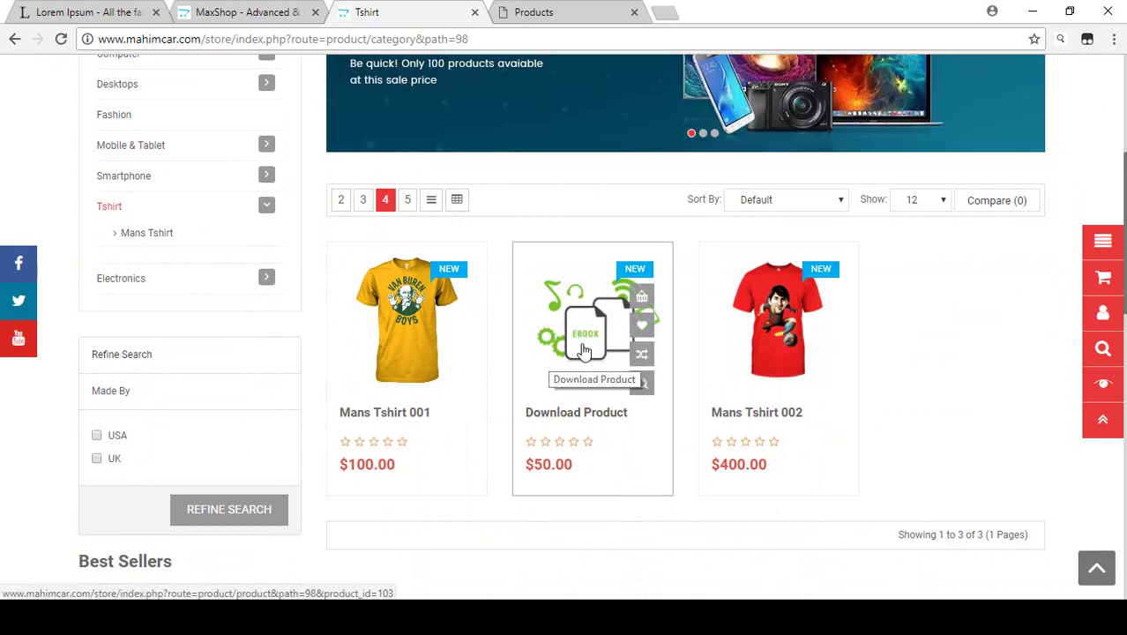
right_click(571, 418)
Open Download Product, review its description, add it to the cart and check the cart
left_click(538, 384)
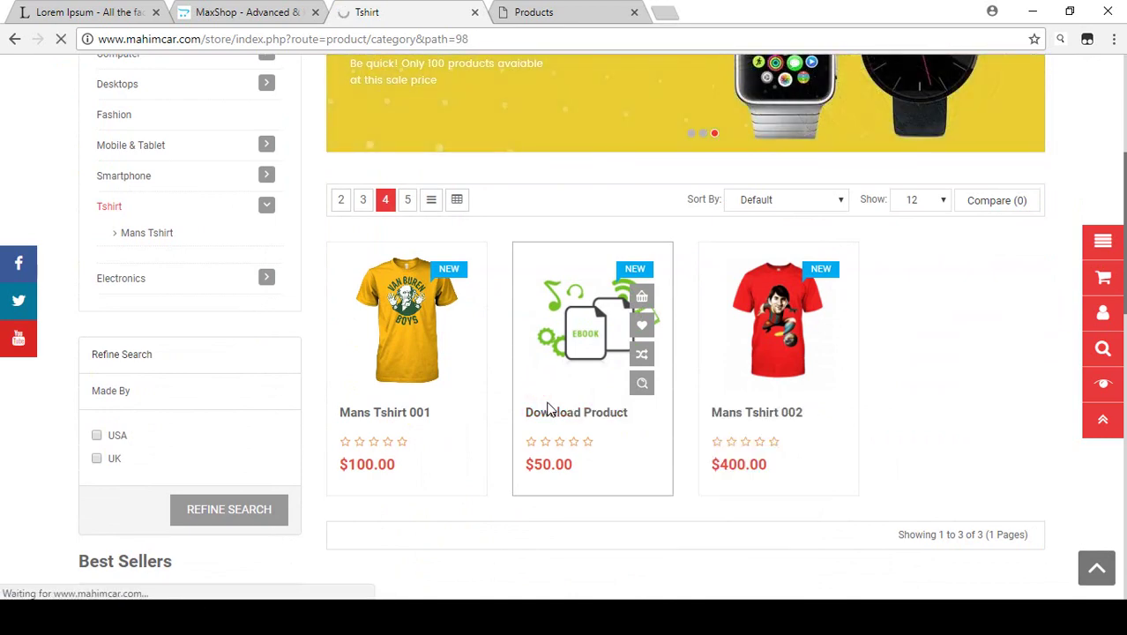
scroll(581, 234, "down", 2)
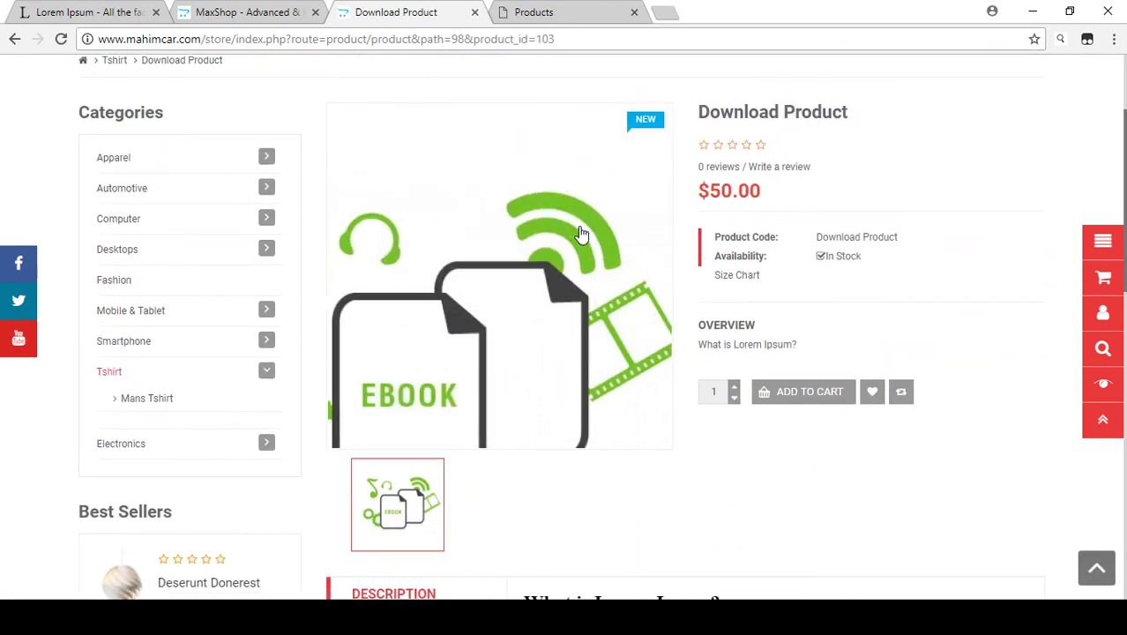
scroll(692, 327, "down", 3)
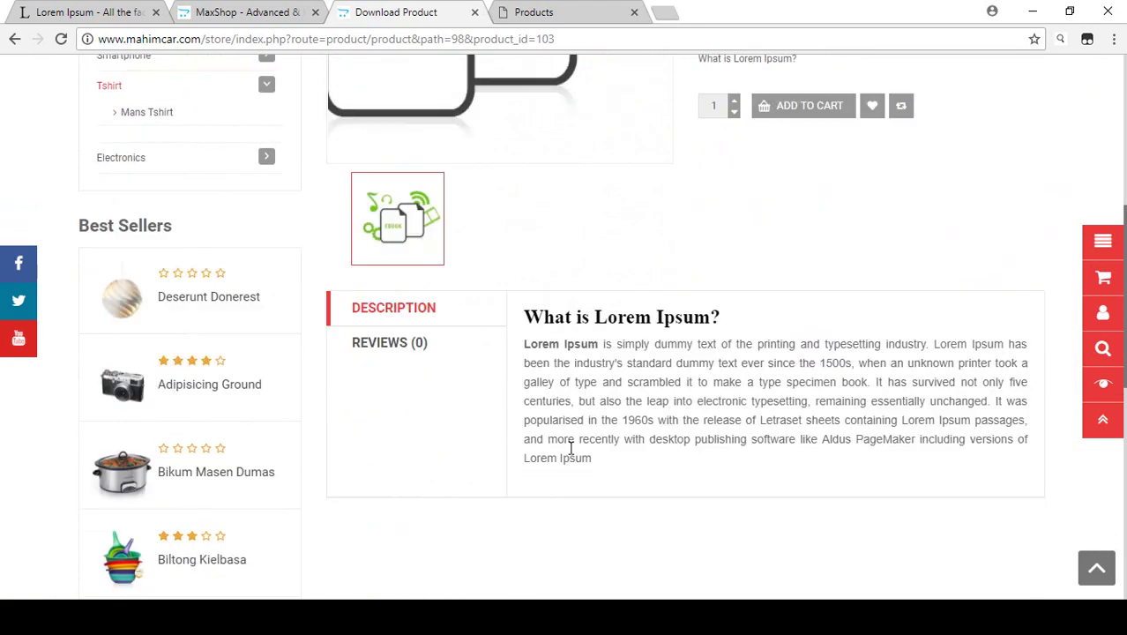
left_click_drag(527, 273, 609, 418)
scroll(705, 256, "up", 4)
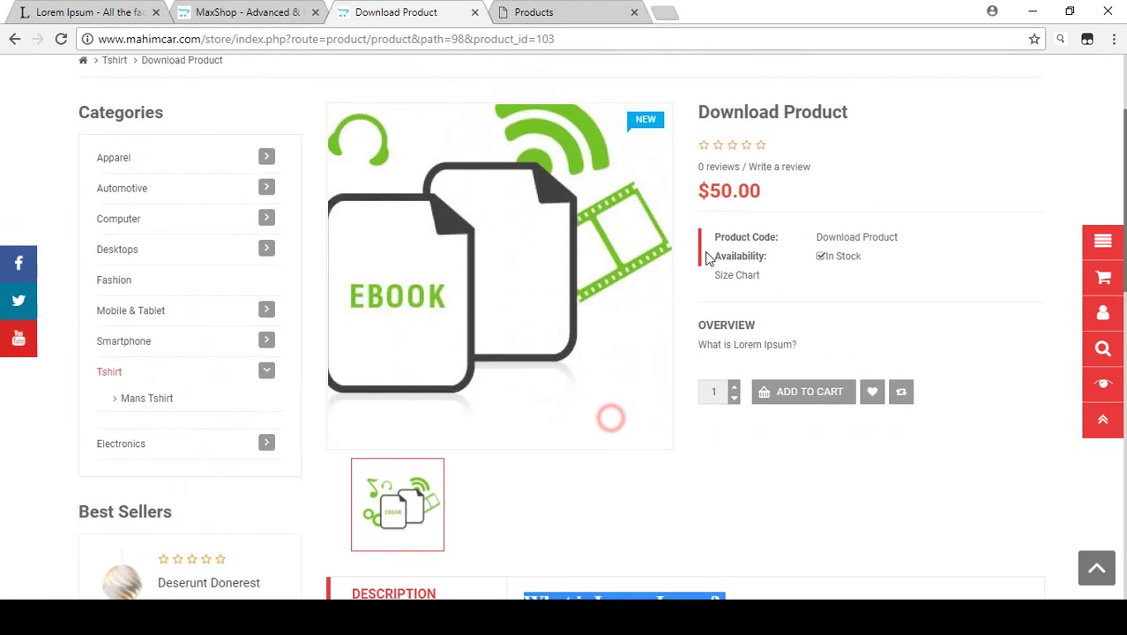
left_click(790, 395)
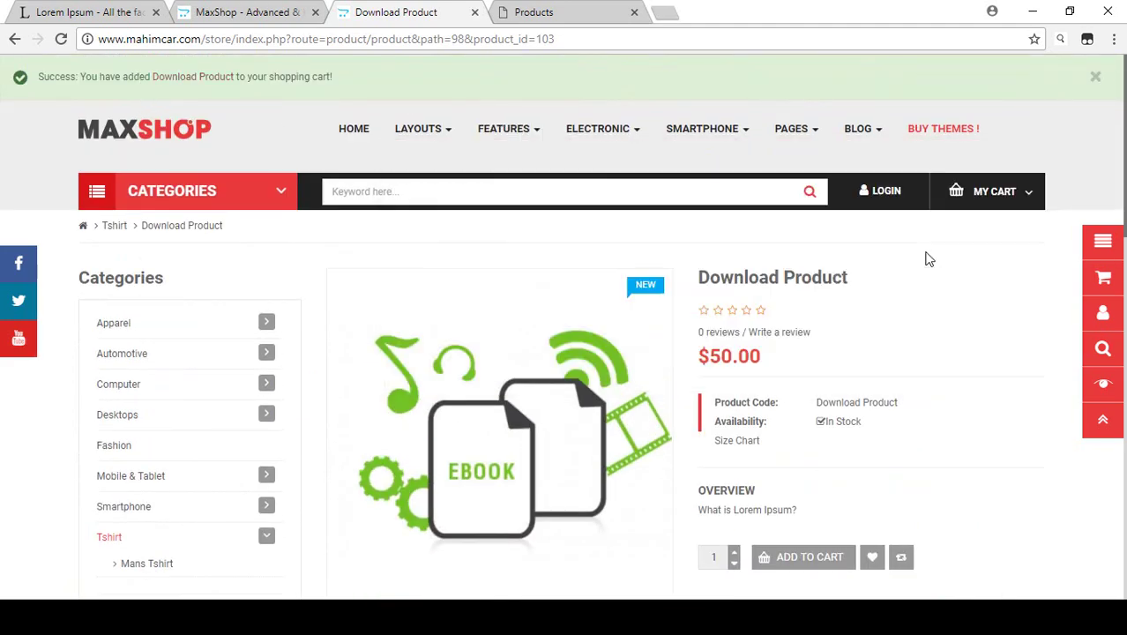
left_click(994, 193)
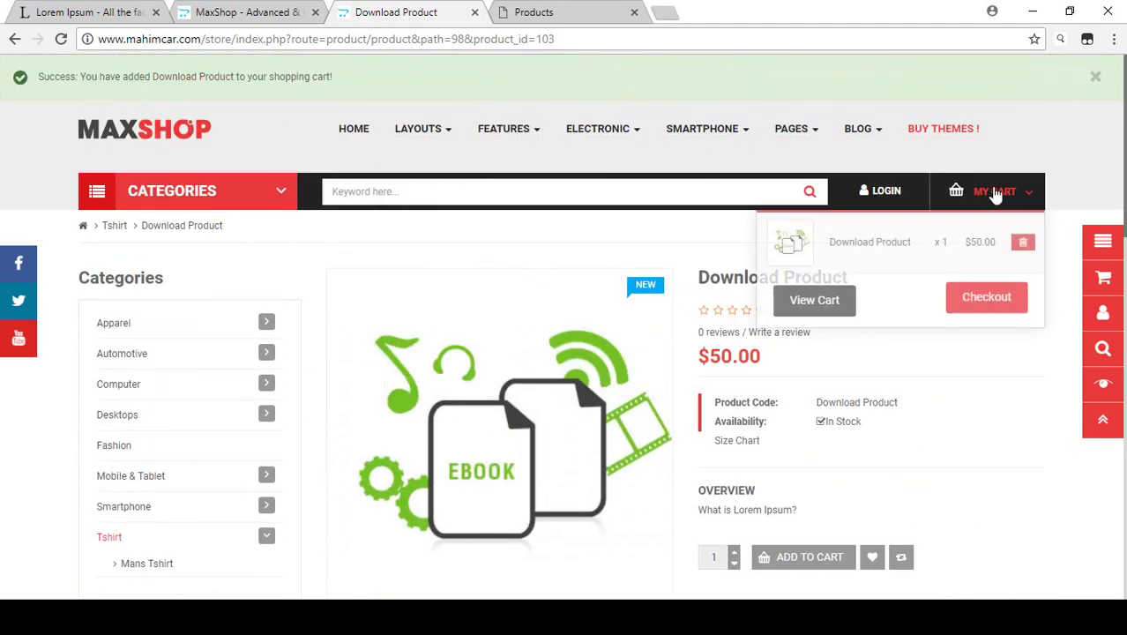
Proceed to the So Onepage Checkout page and look over its account, shipping and payment options
left_click(975, 301)
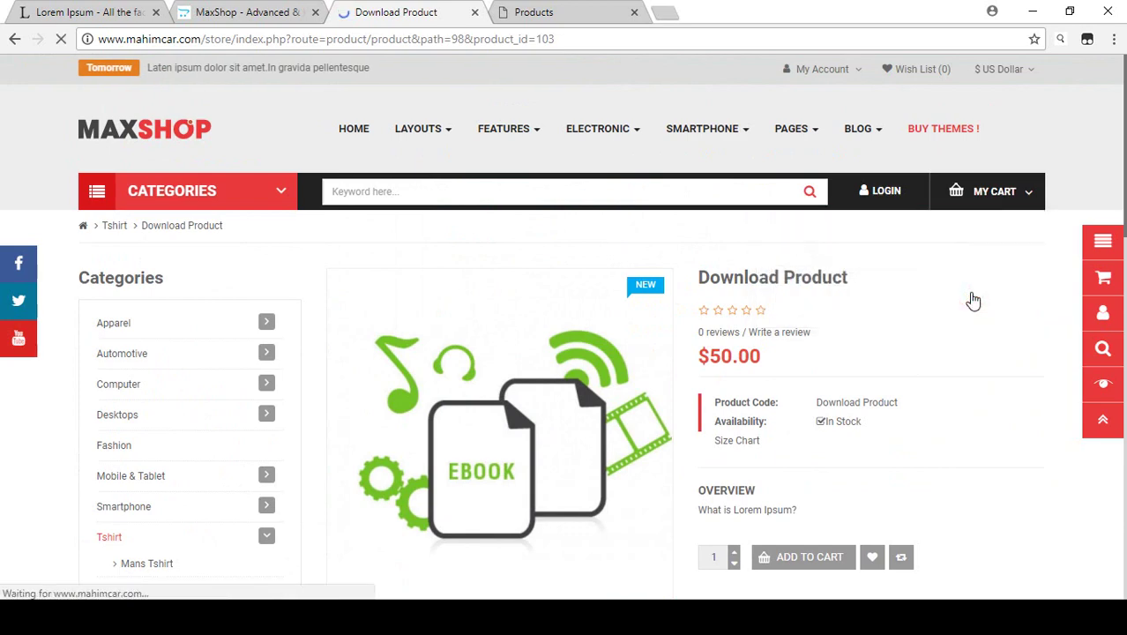
scroll(657, 216, "down", 2)
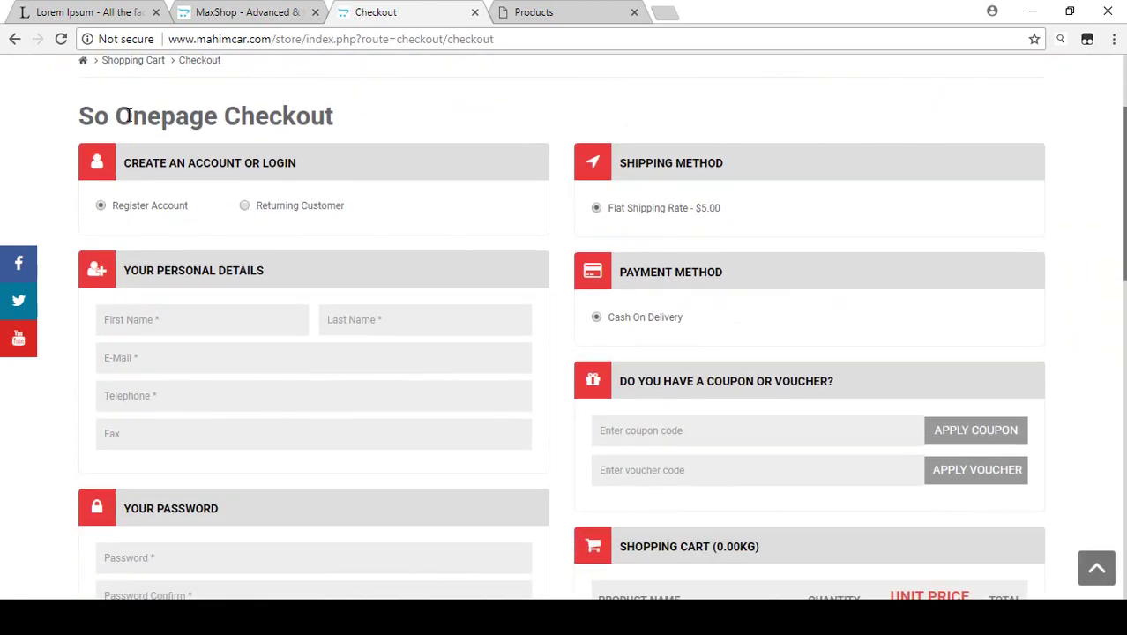
left_click_drag(128, 116, 366, 113)
left_click(367, 112)
scroll(463, 247, "down", 2)
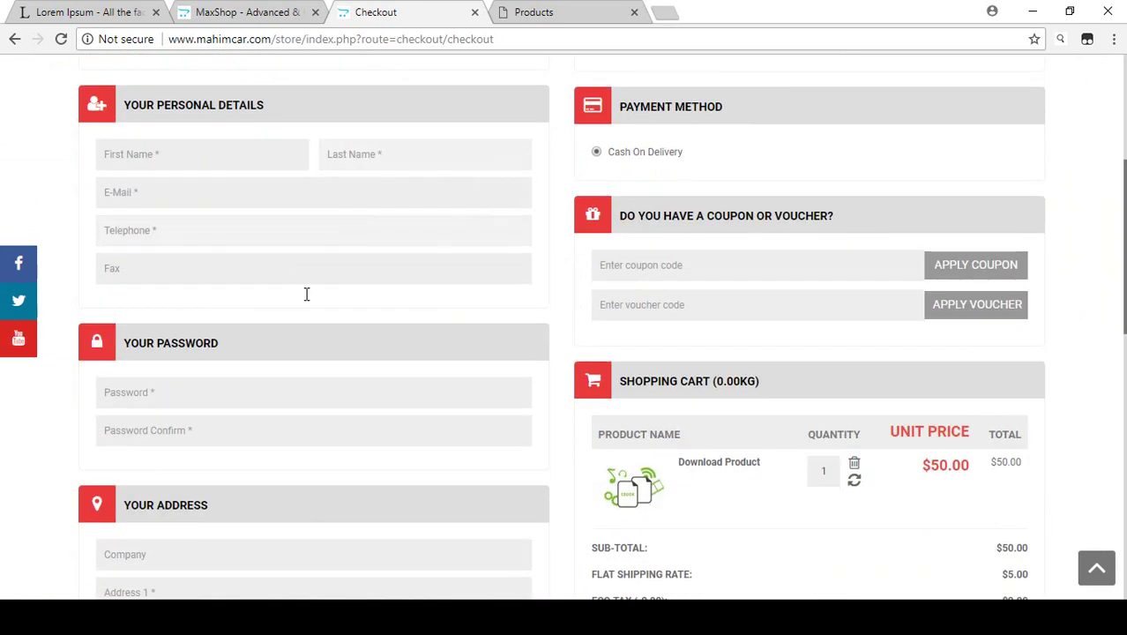
scroll(368, 321, "down", 2)
scroll(378, 314, "down", 2)
Glance at the admin products list and OpenCartWorks menu, then return to the checkout
left_click(537, 11)
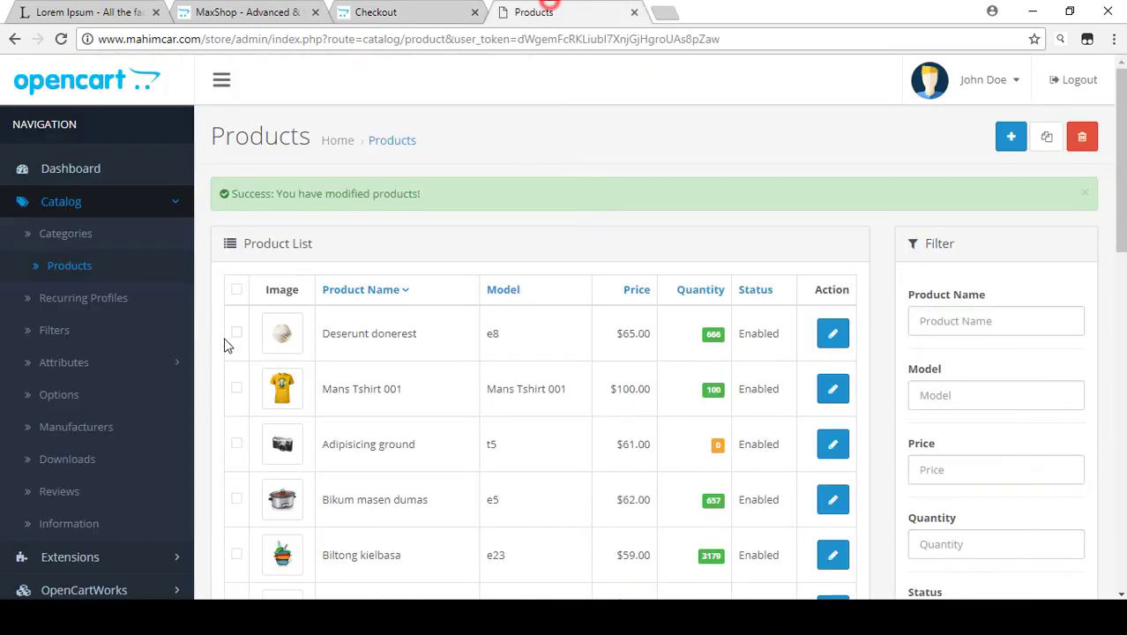
scroll(103, 406, "down", 2)
left_click(106, 419)
scroll(103, 416, "down", 3)
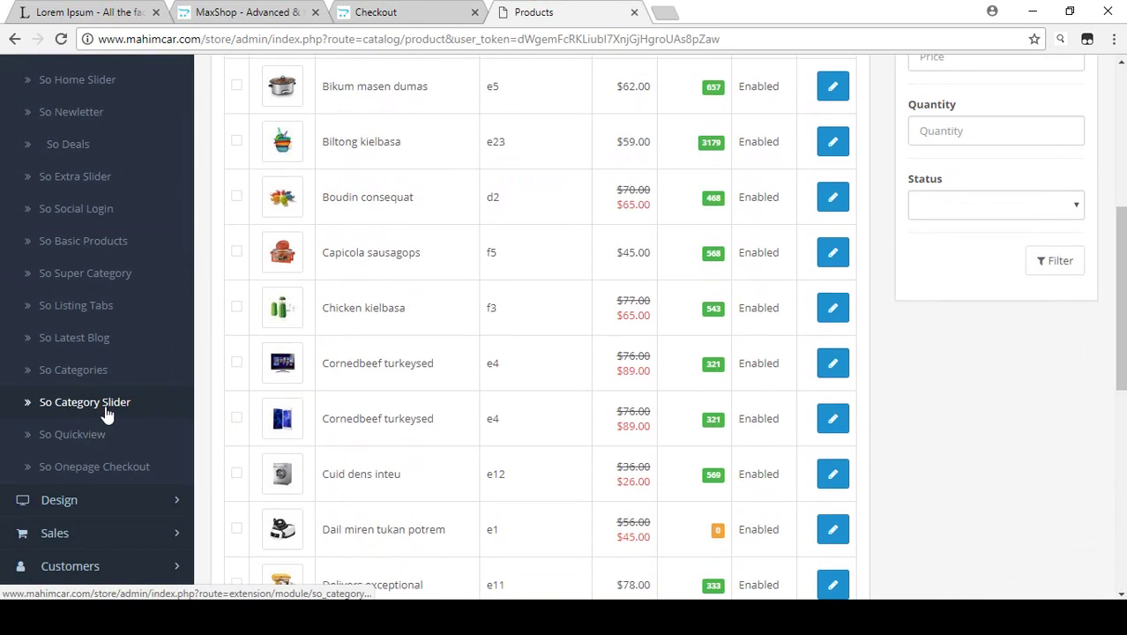
left_click(432, 11)
scroll(345, 228, "up", 5)
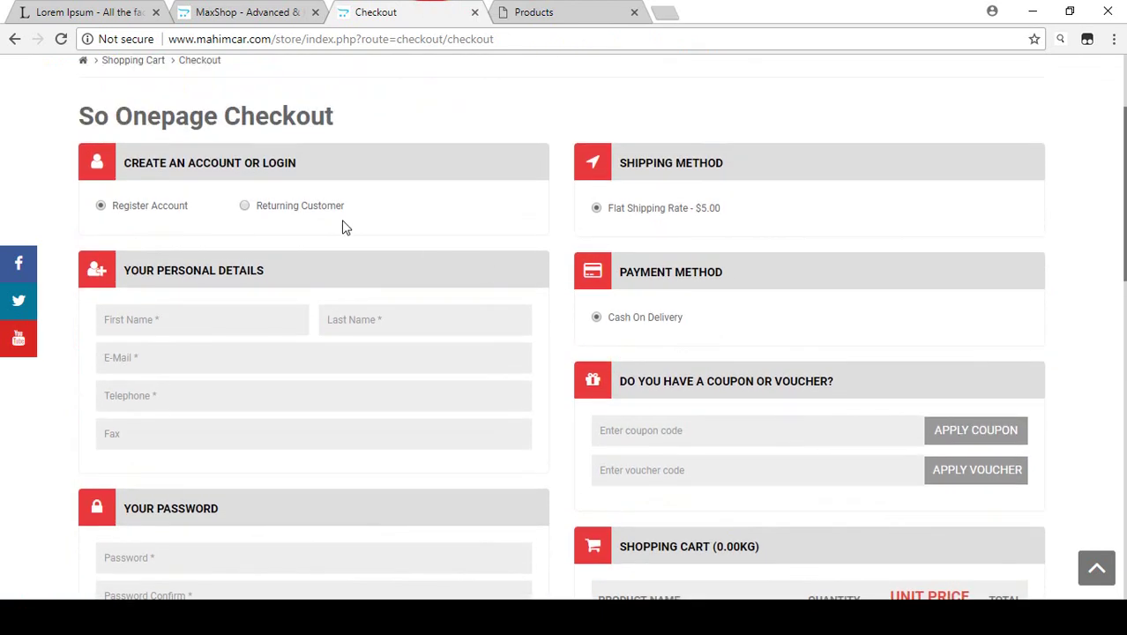
left_click(291, 212)
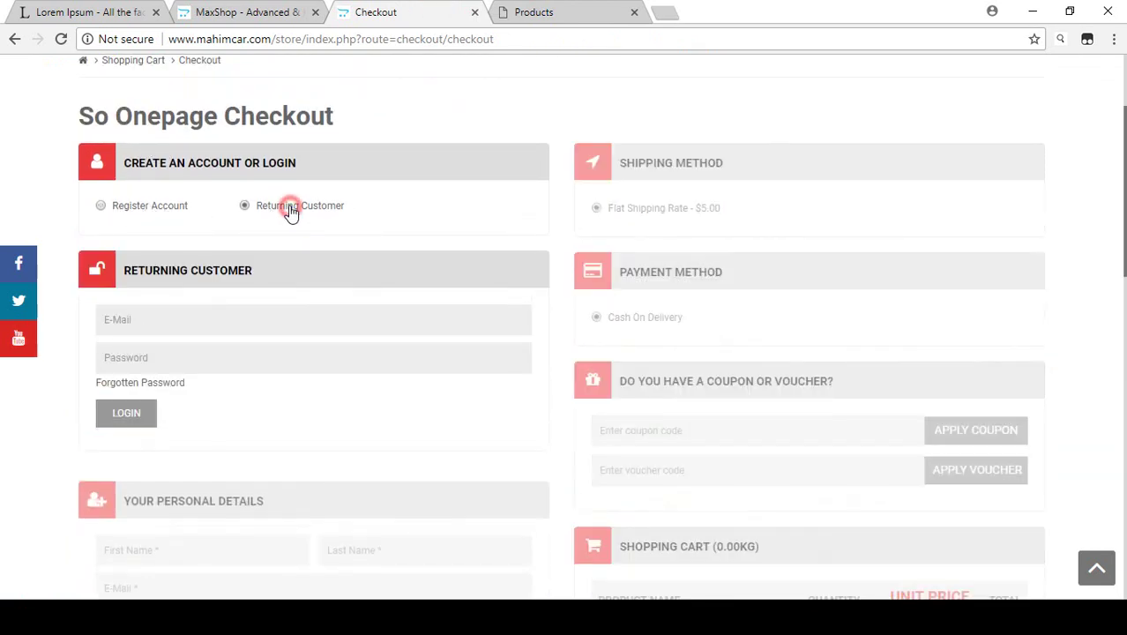
left_click(137, 328)
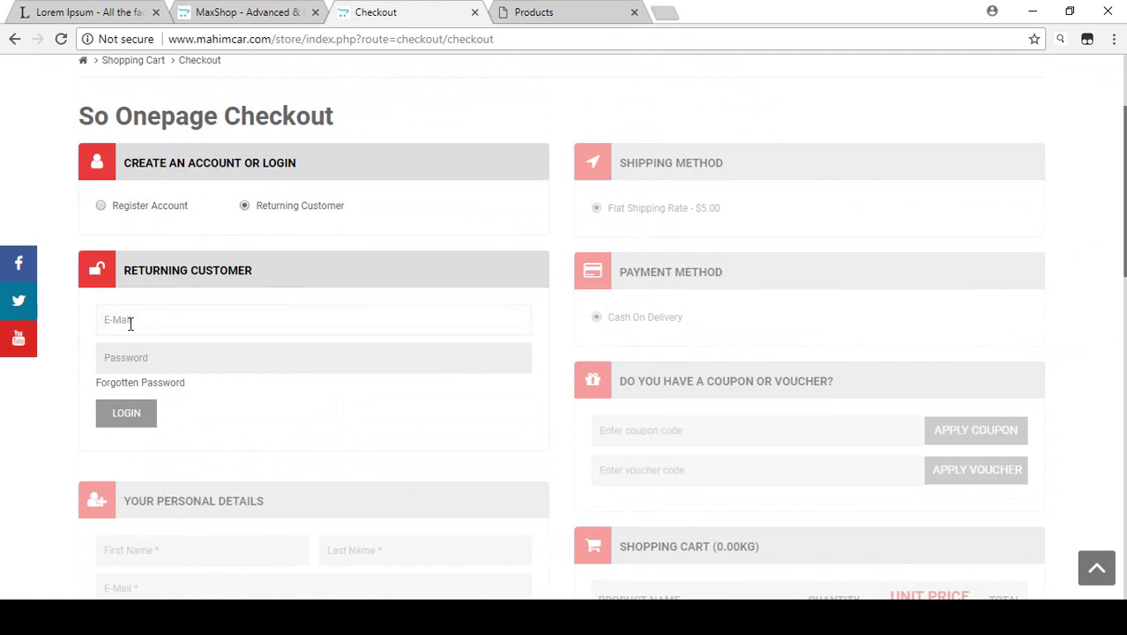
left_click(132, 357)
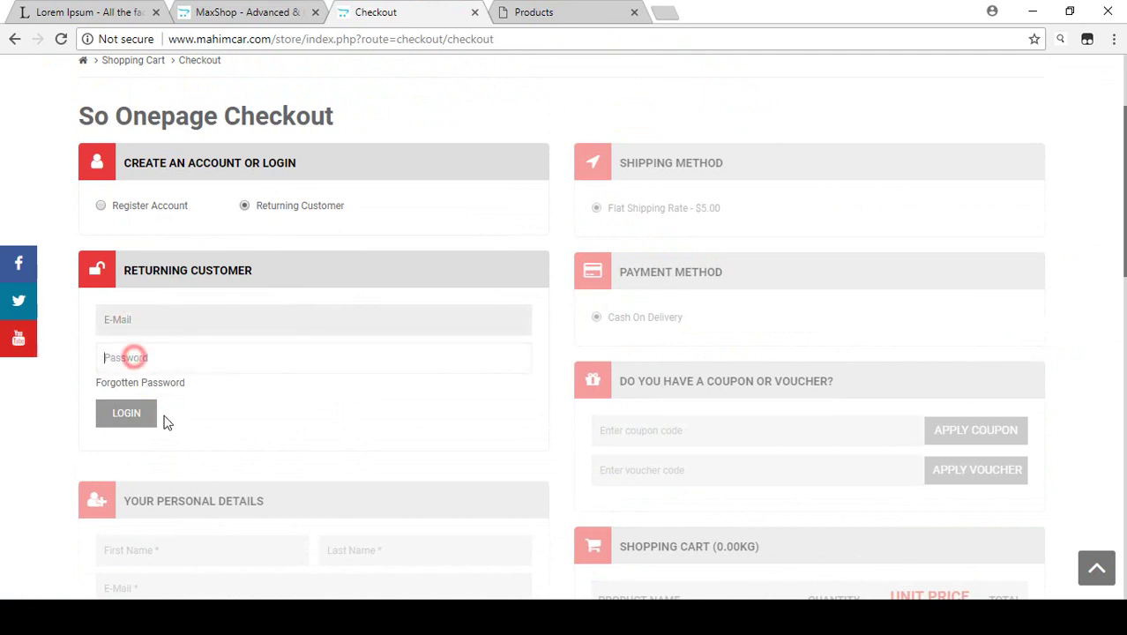
left_click(247, 232)
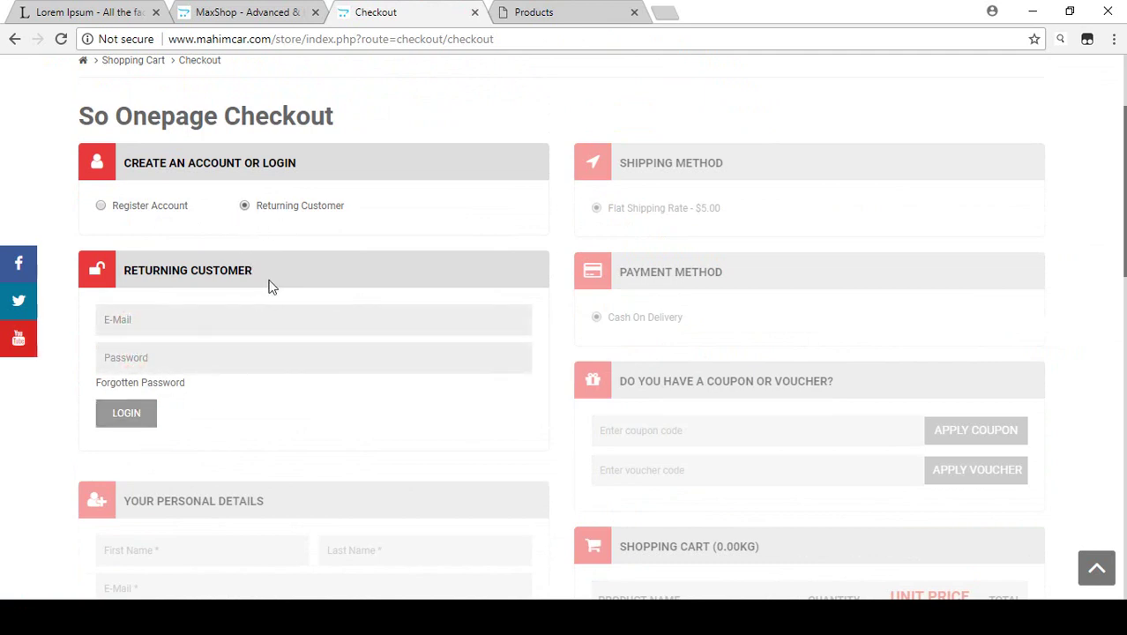
left_click_drag(289, 39, 291, 39)
left_click(151, 208)
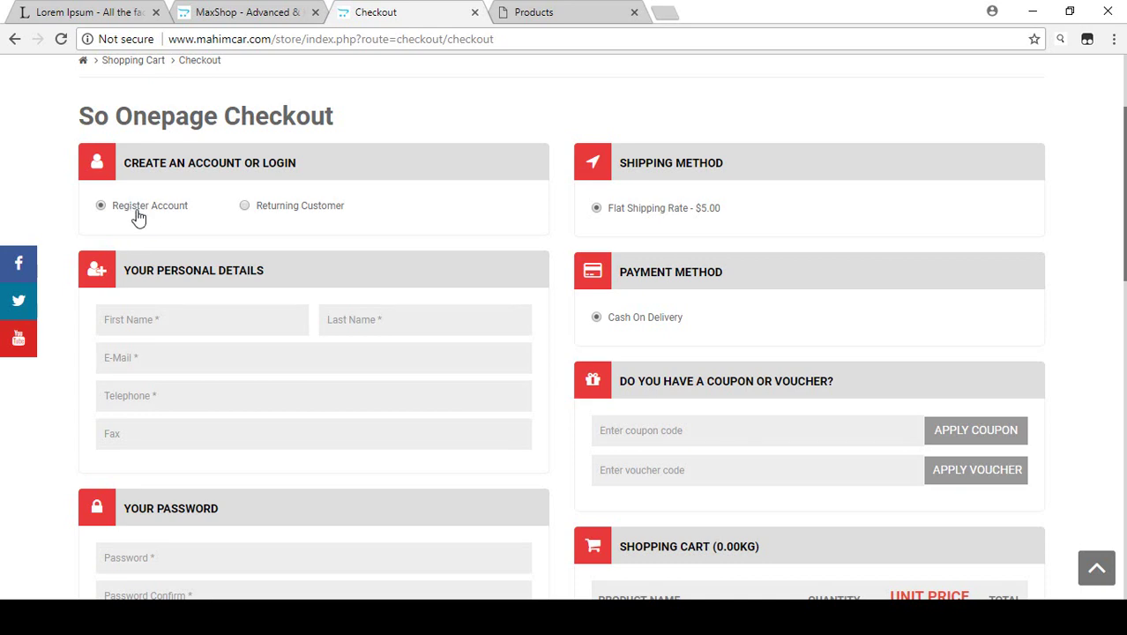
scroll(150, 218, "down", 1)
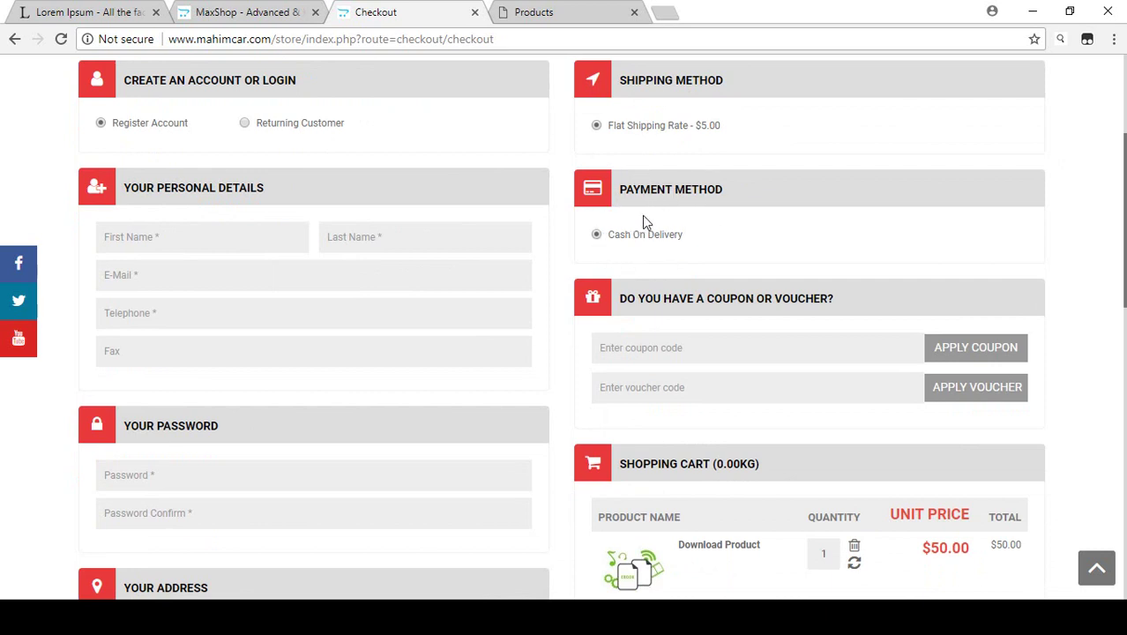
scroll(634, 201, "down", 1)
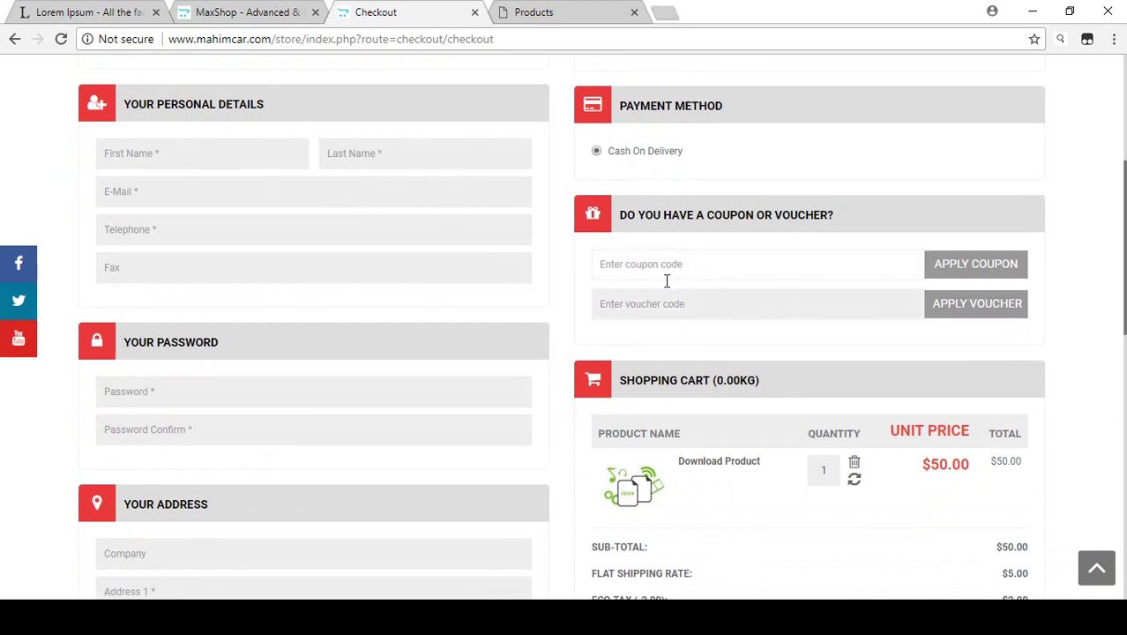
scroll(667, 280, "down", 3)
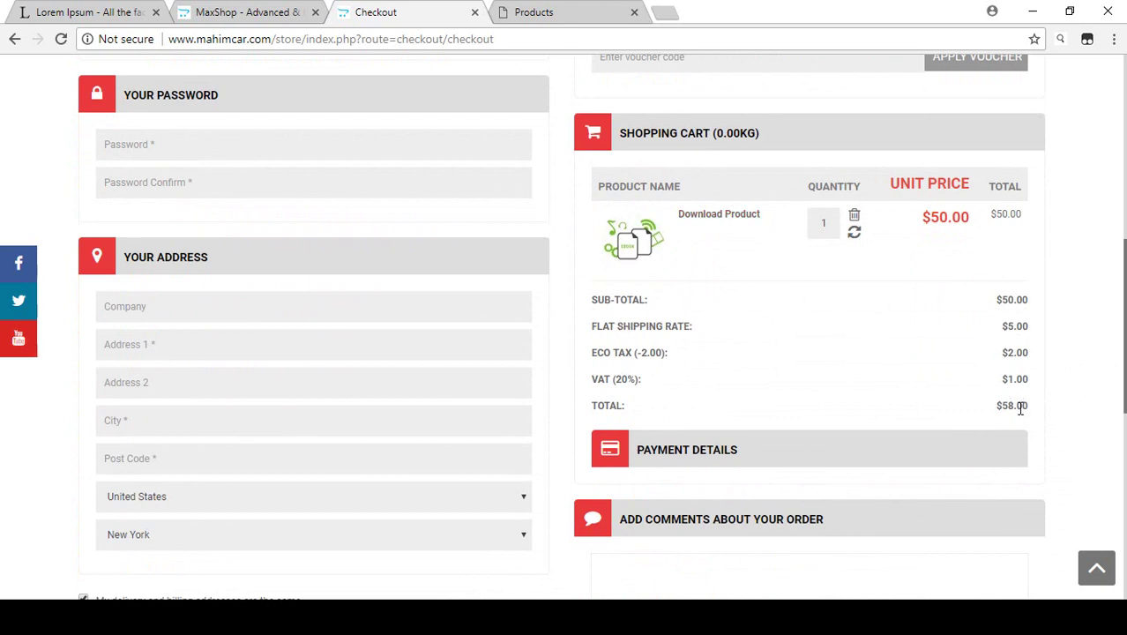
scroll(976, 407, "down", 2)
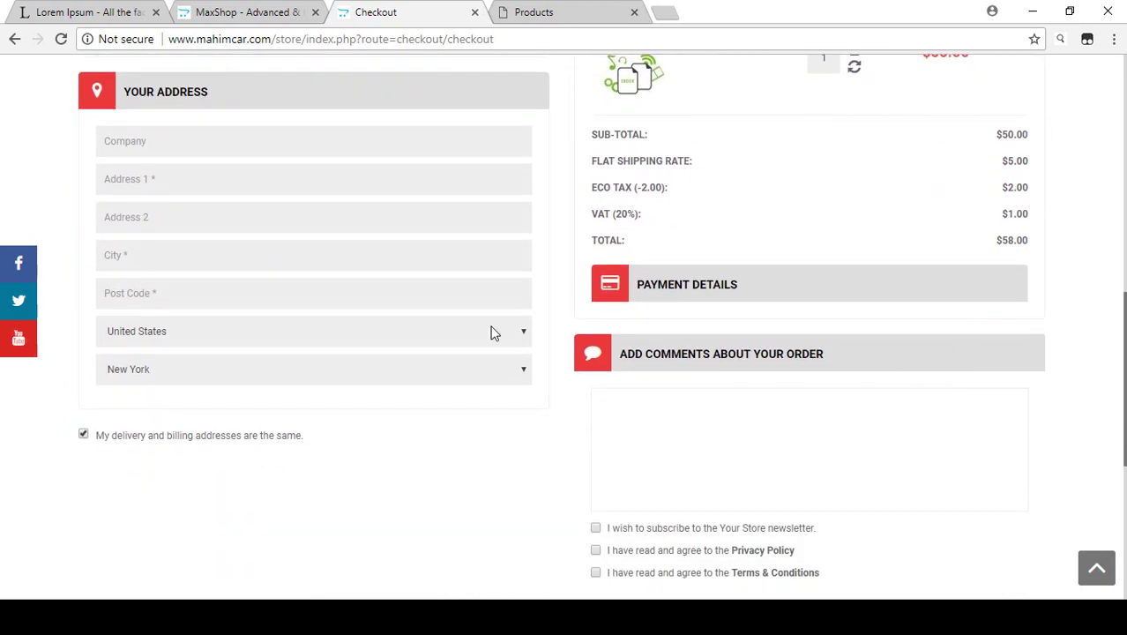
scroll(457, 317, "up", 5)
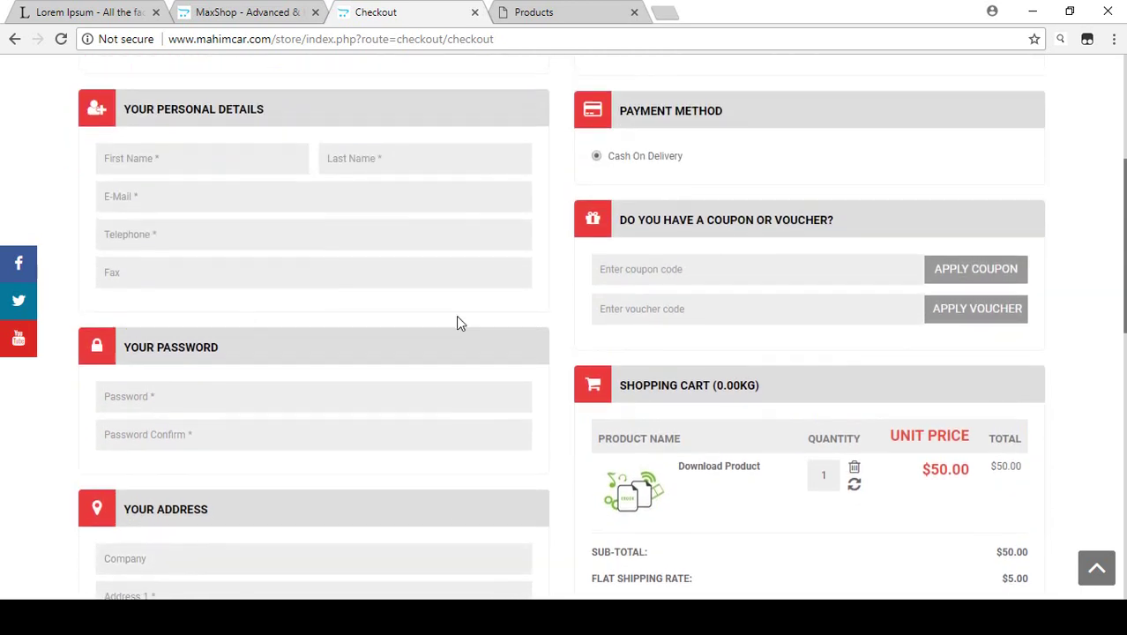
scroll(458, 308, "up", 1)
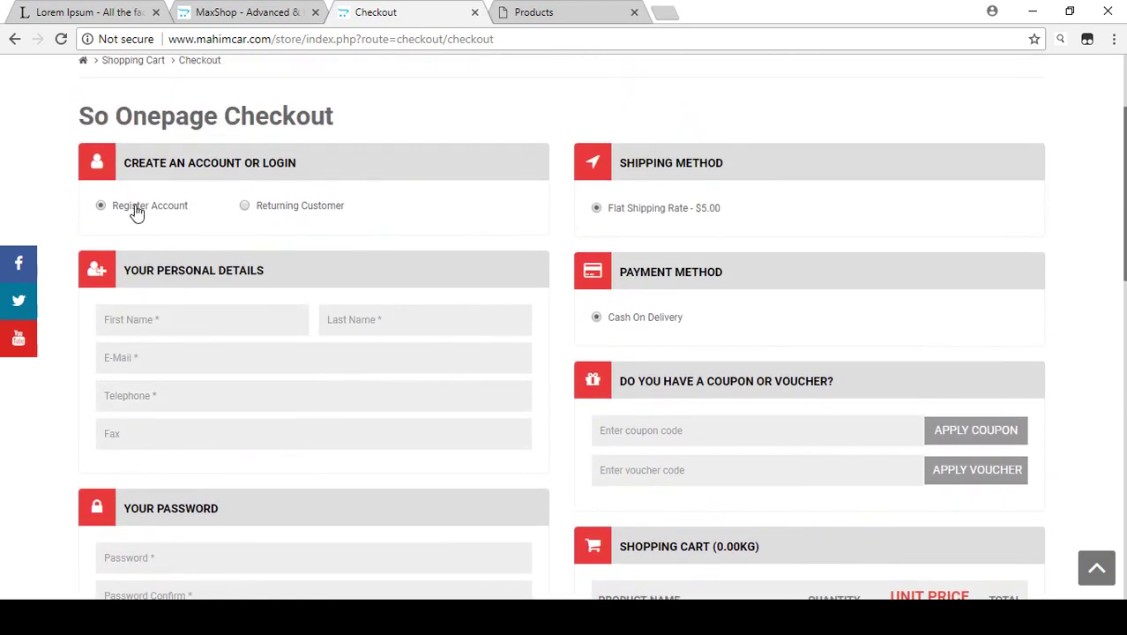
scroll(171, 290, "down", 1)
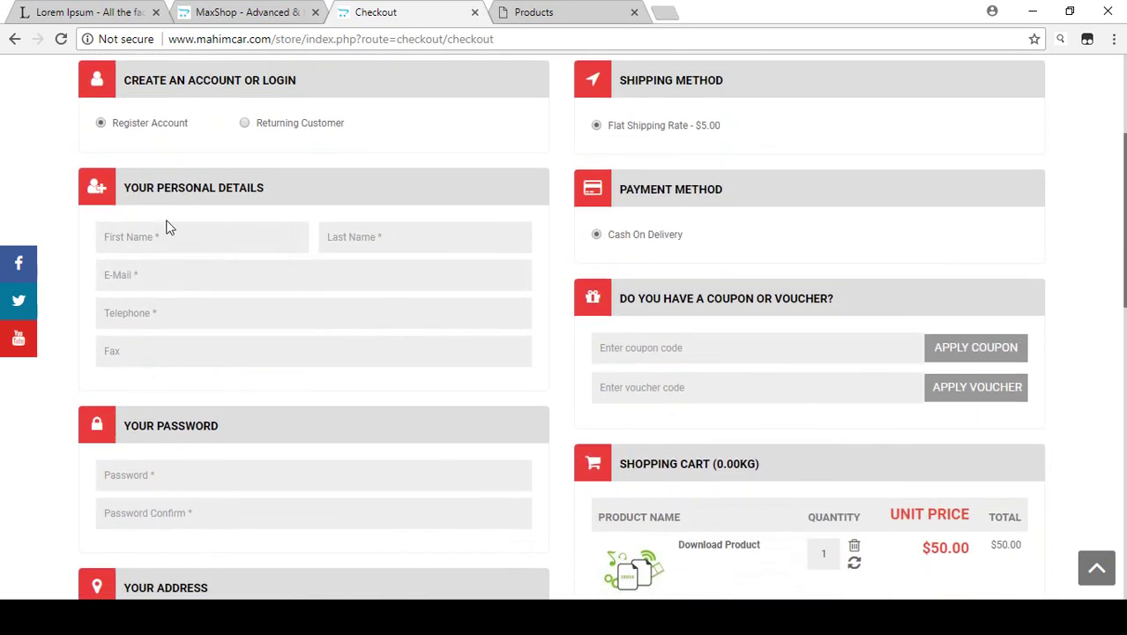
Enter the customer's first name, last name, saved e-mail address and telephone number
left_click(164, 240)
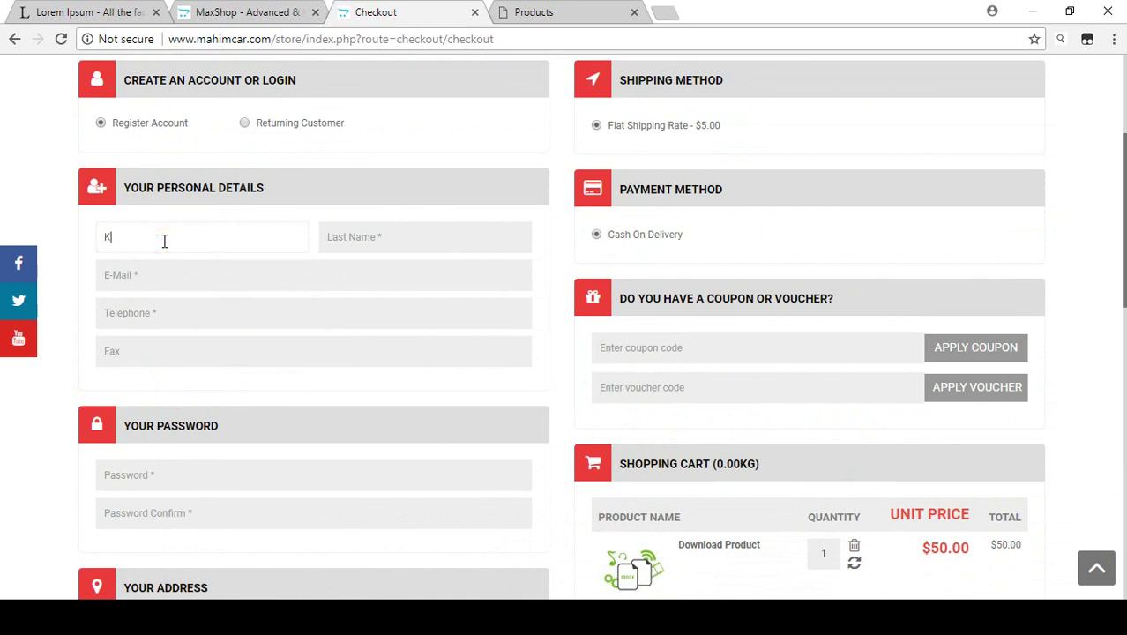
key("Tab")
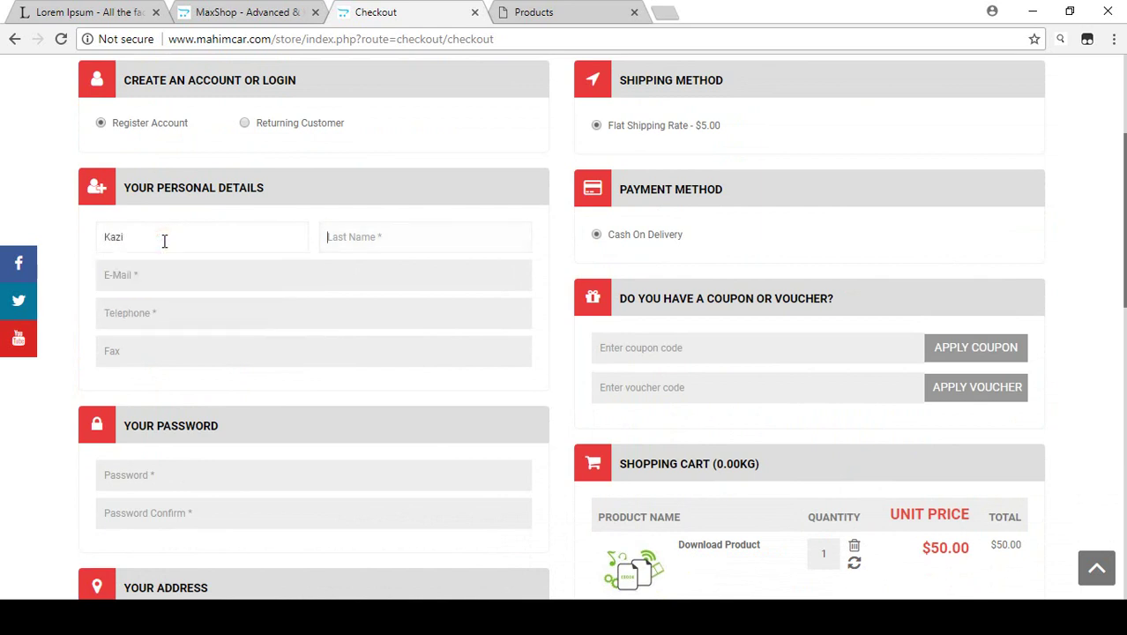
key("Tab")
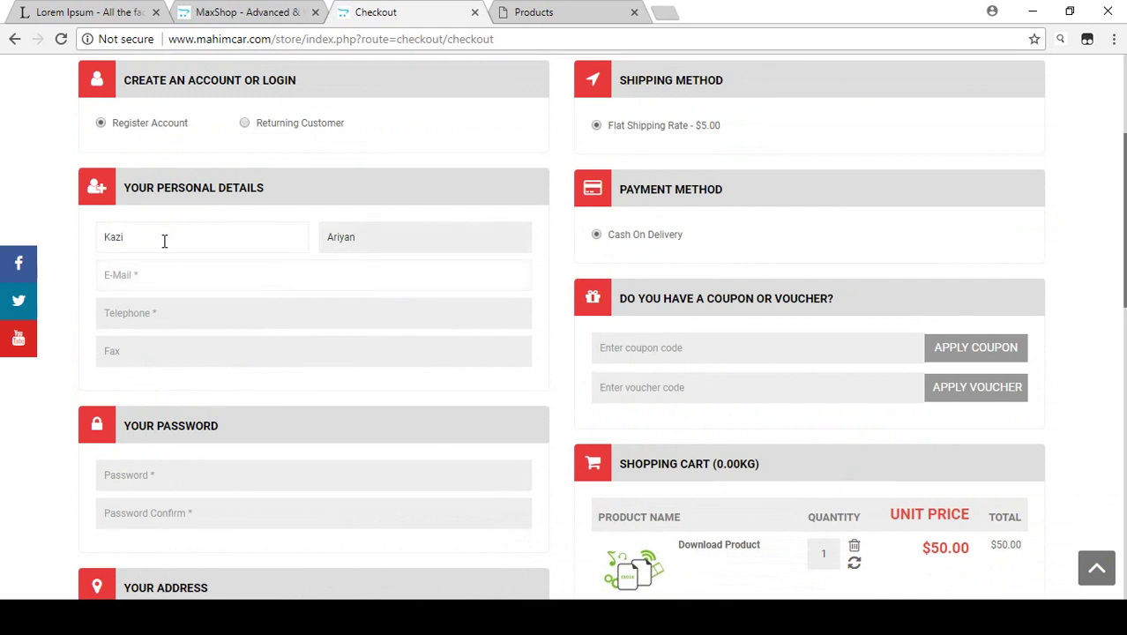
type("kazi")
key("Down")
key("Down")
key("Down")
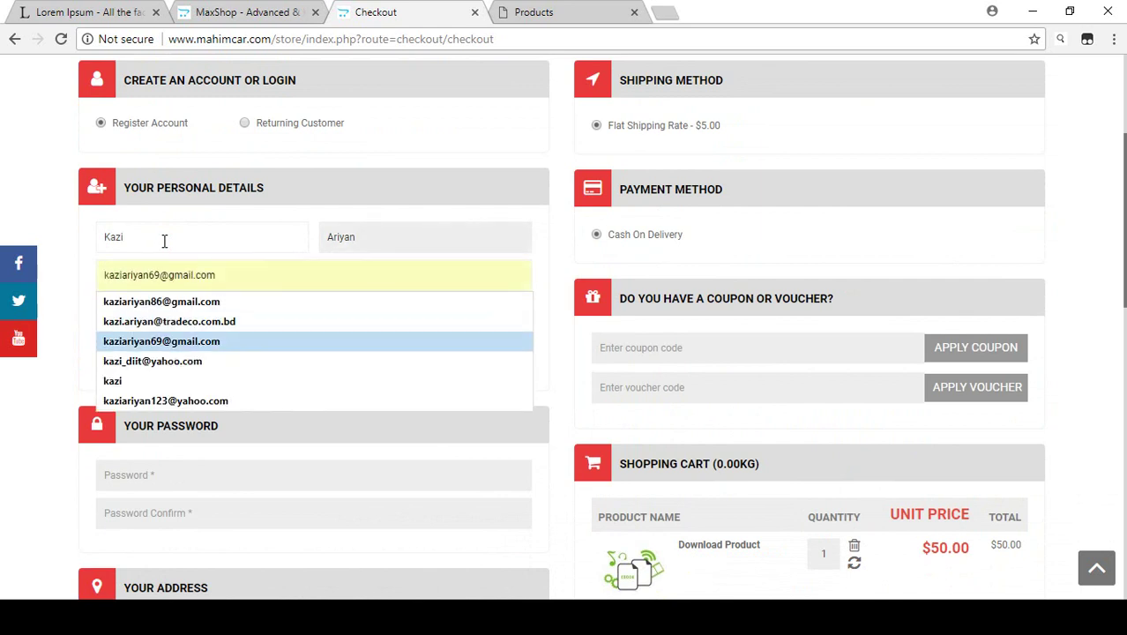
key("Return")
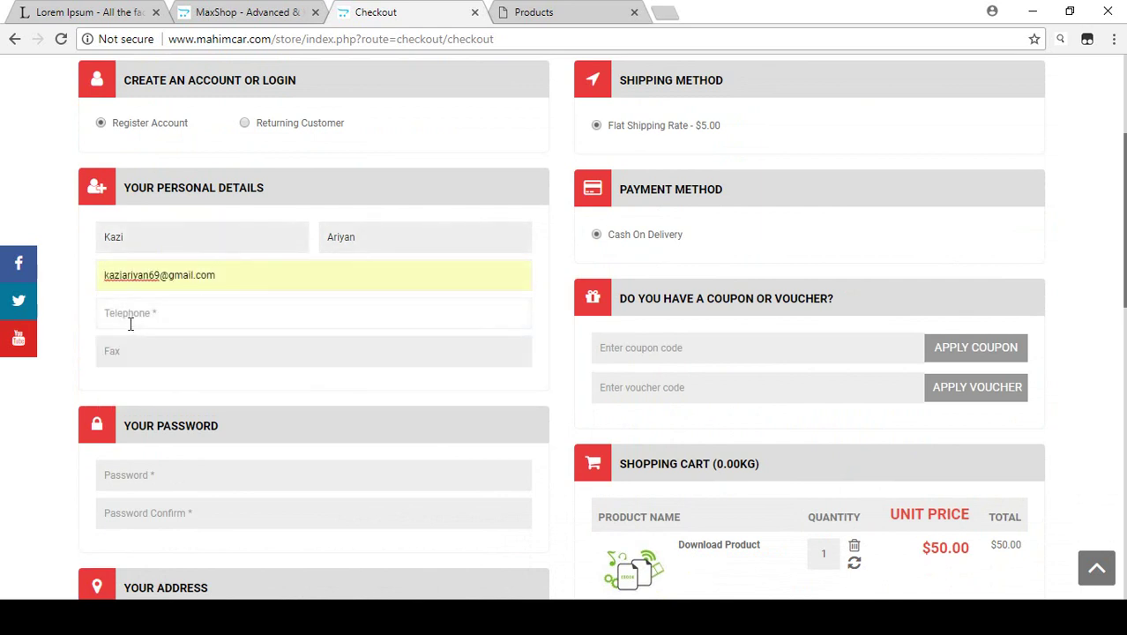
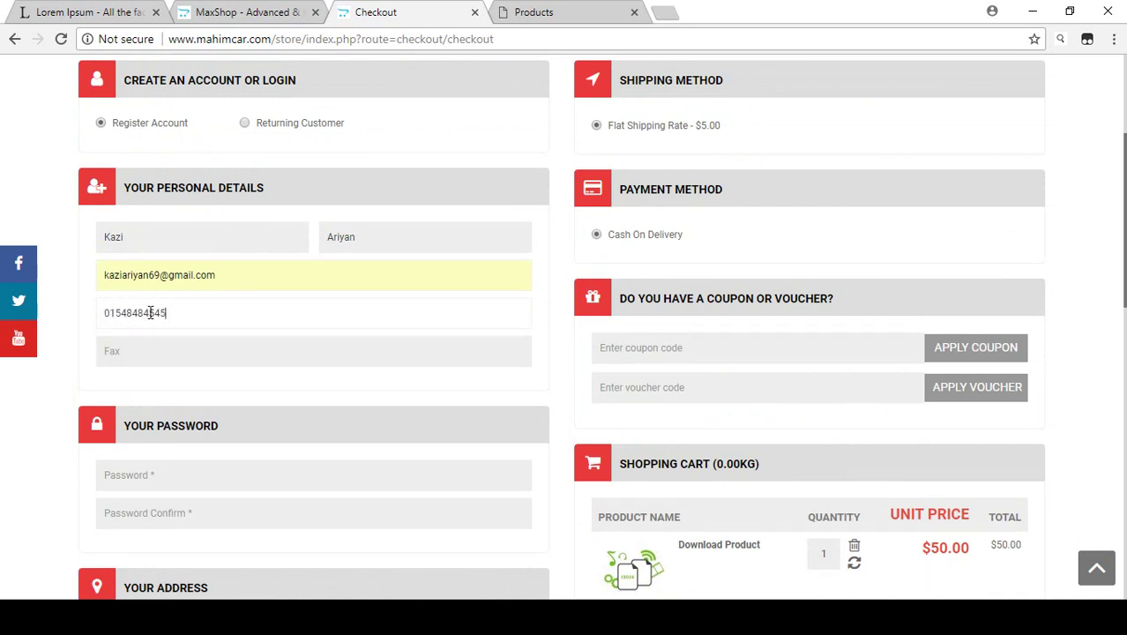
scroll(177, 313, "down", 2)
Enter and confirm the new account password
left_click(173, 310)
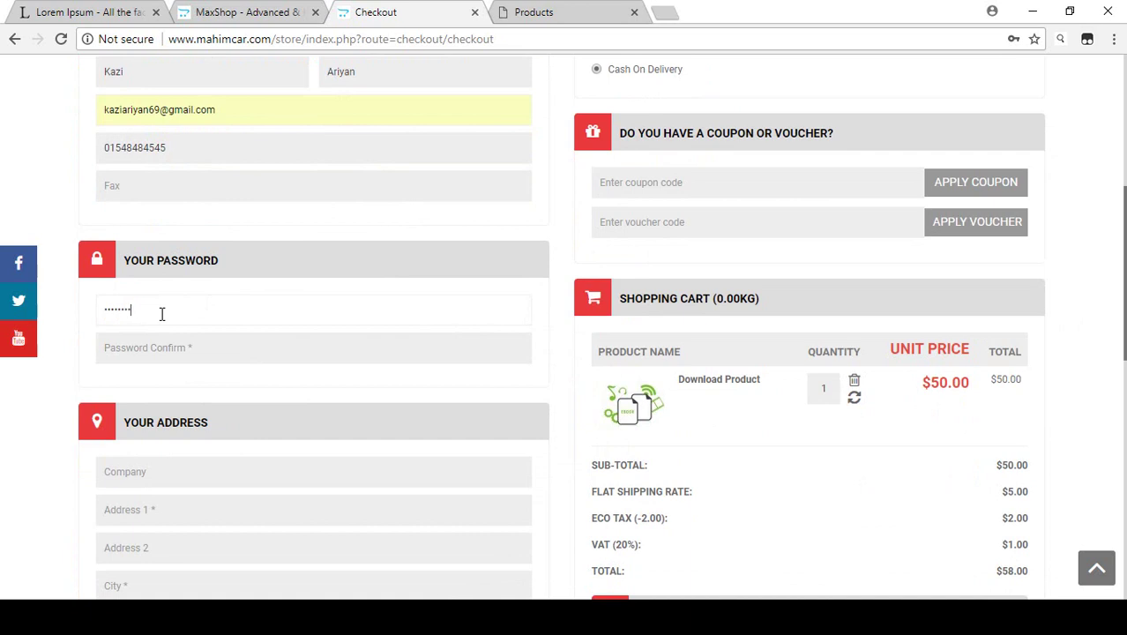
left_click(165, 345)
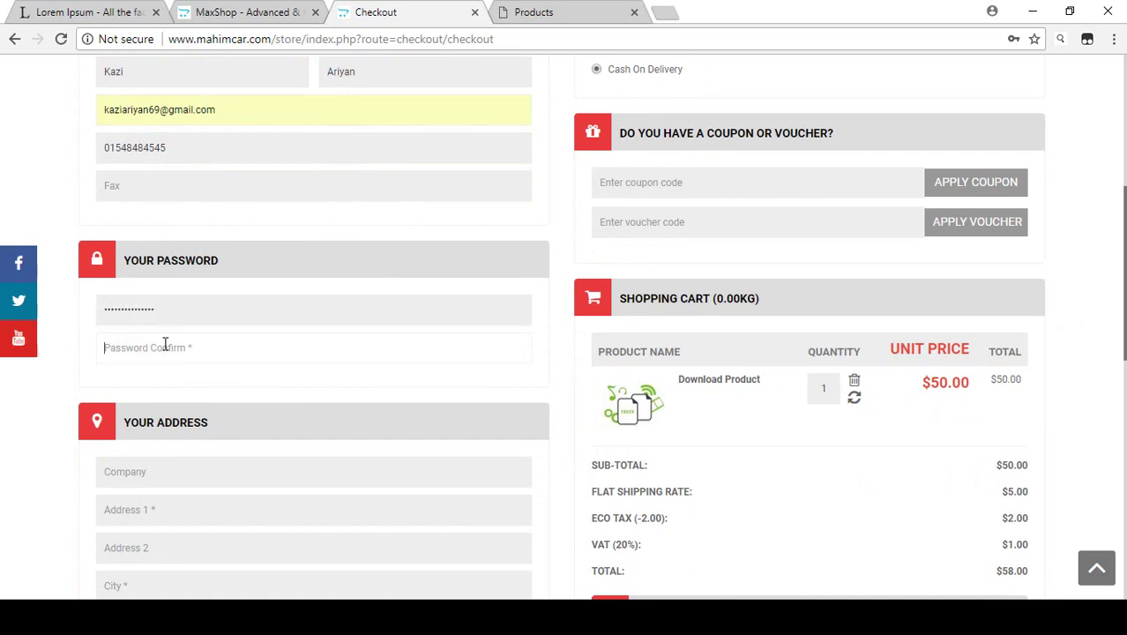
type("k")
scroll(165, 344, "down", 3)
Fill the address from the saved suggestion, choosing Bangladesh as country and Dhaka as region
left_click(138, 263)
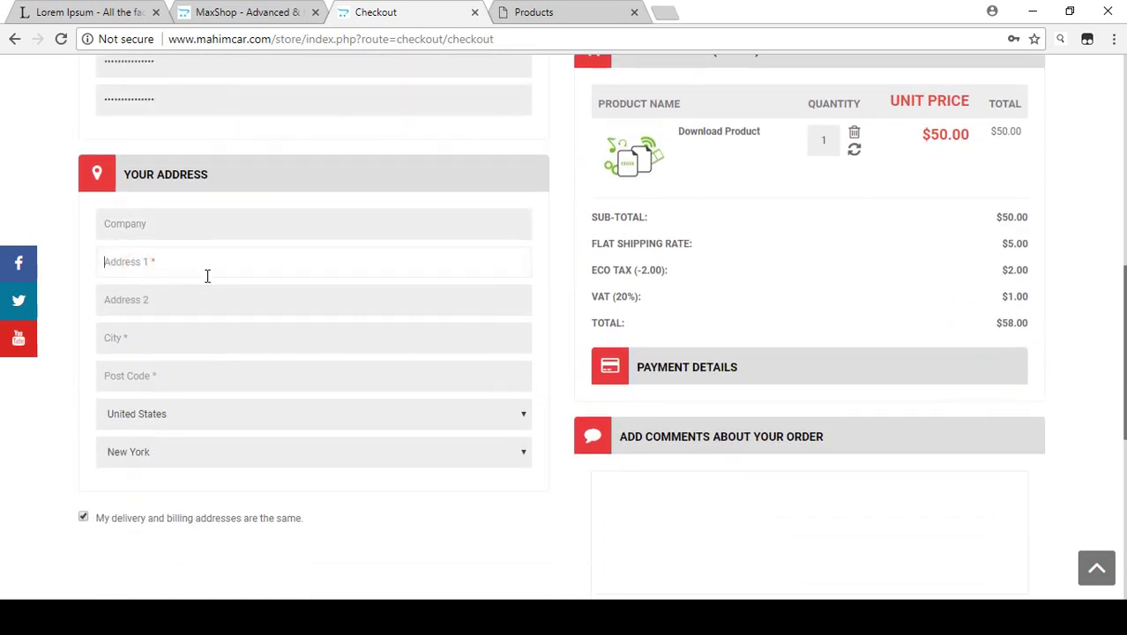
type("Puran Polton Dhaka")
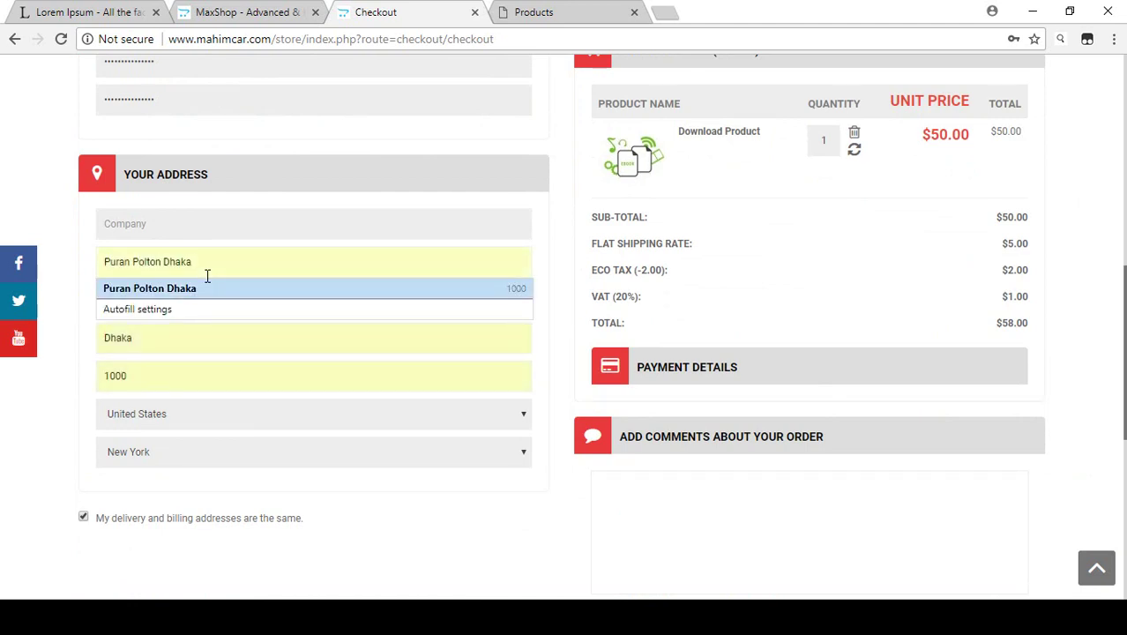
left_click(207, 284)
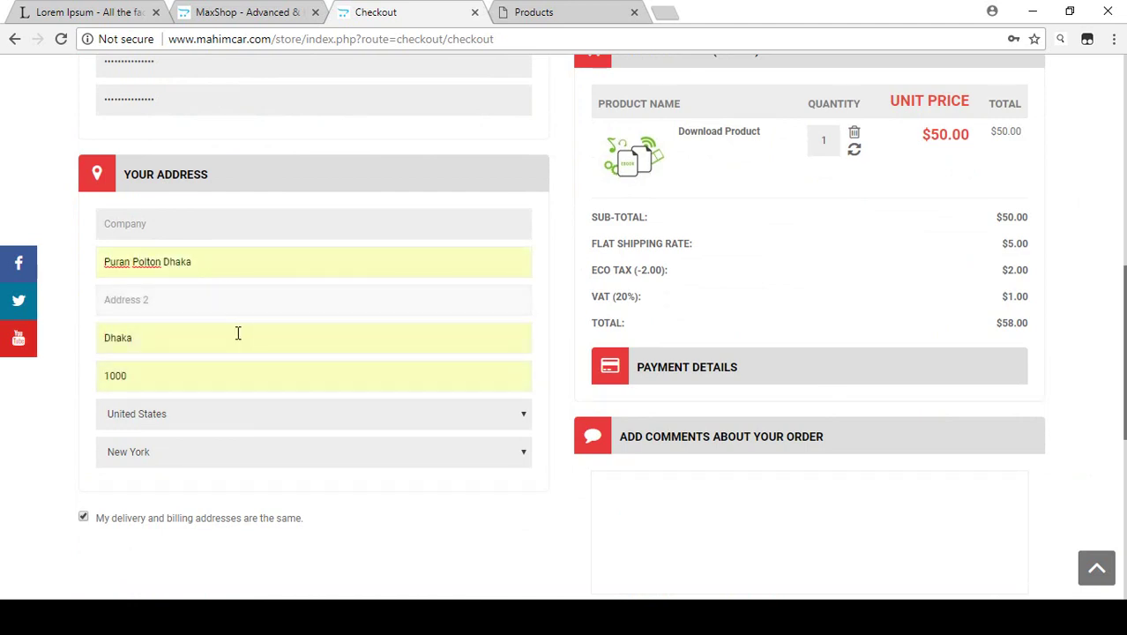
left_click(206, 423)
key("b")
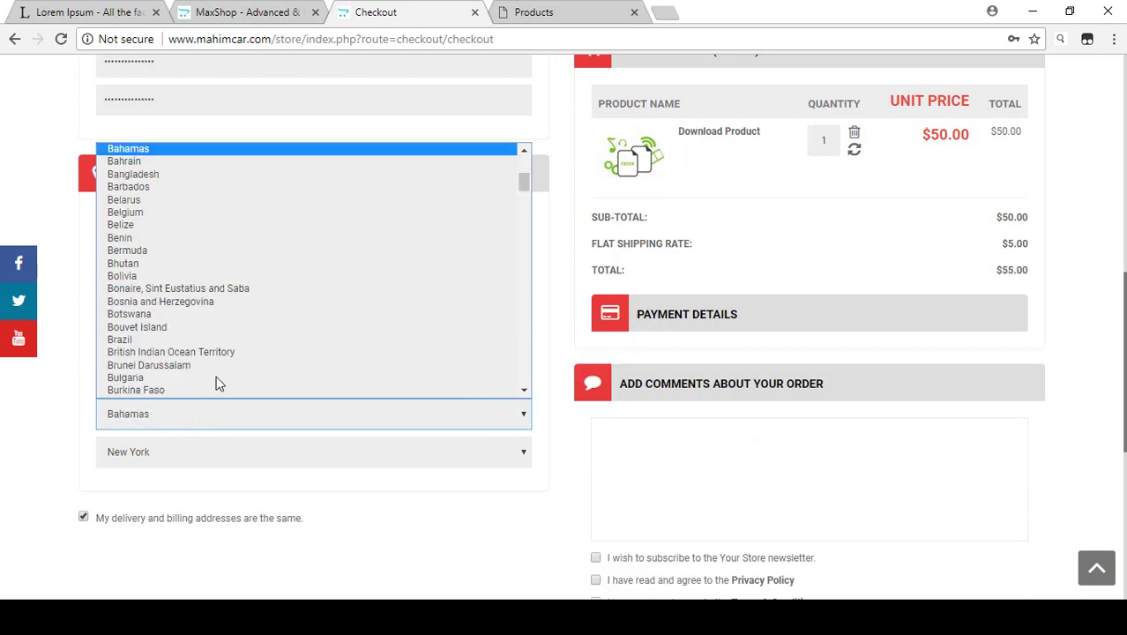
left_click(175, 174)
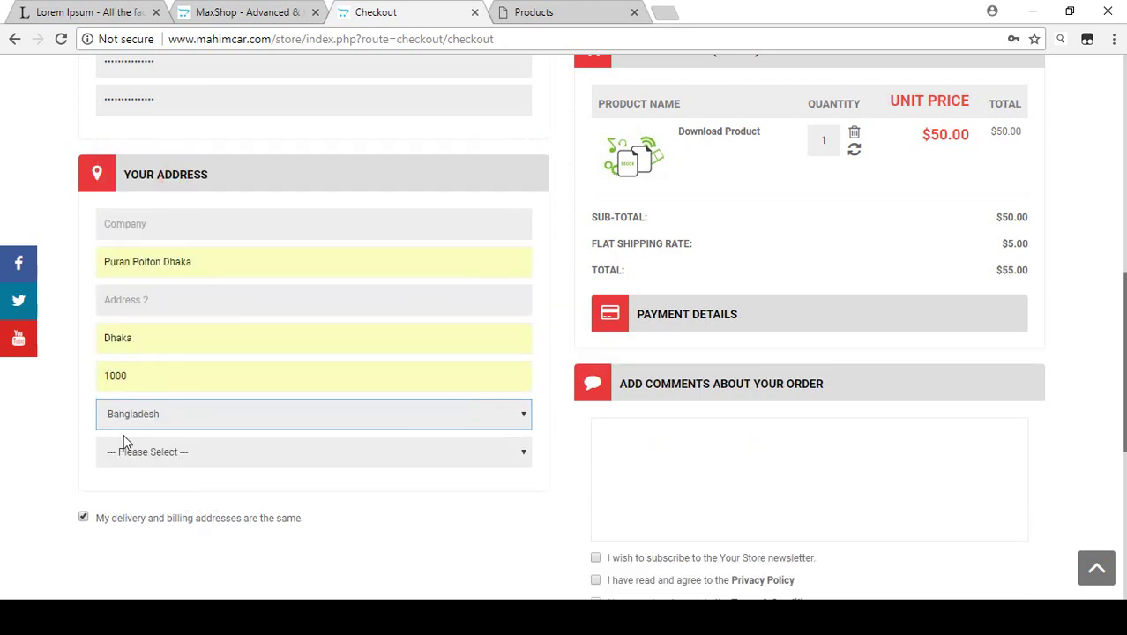
left_click(189, 453)
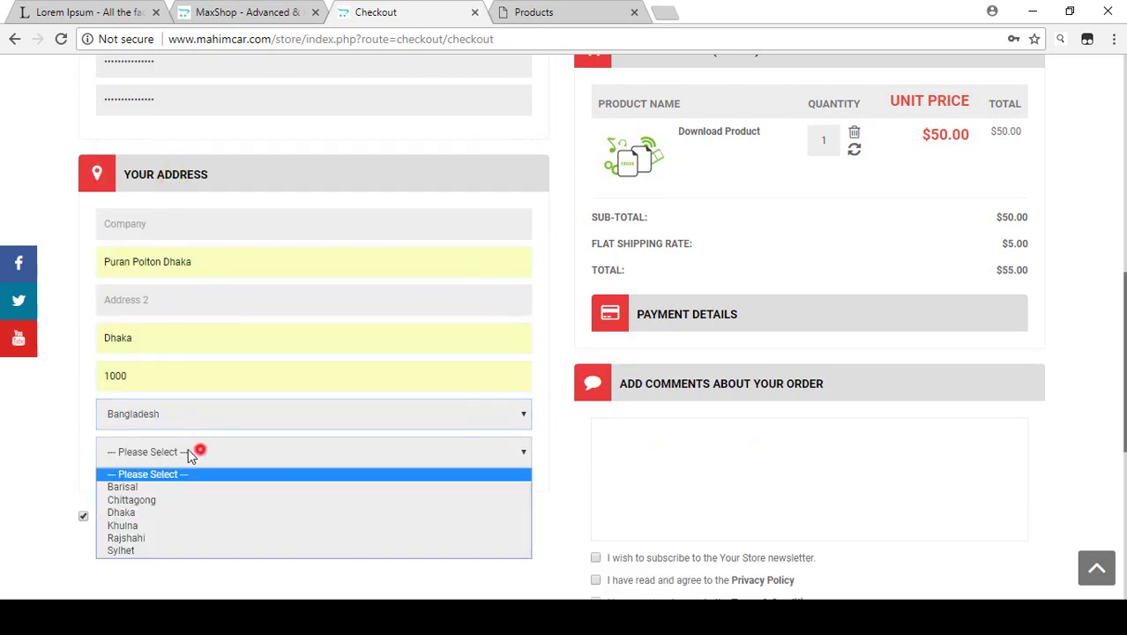
left_click(145, 515)
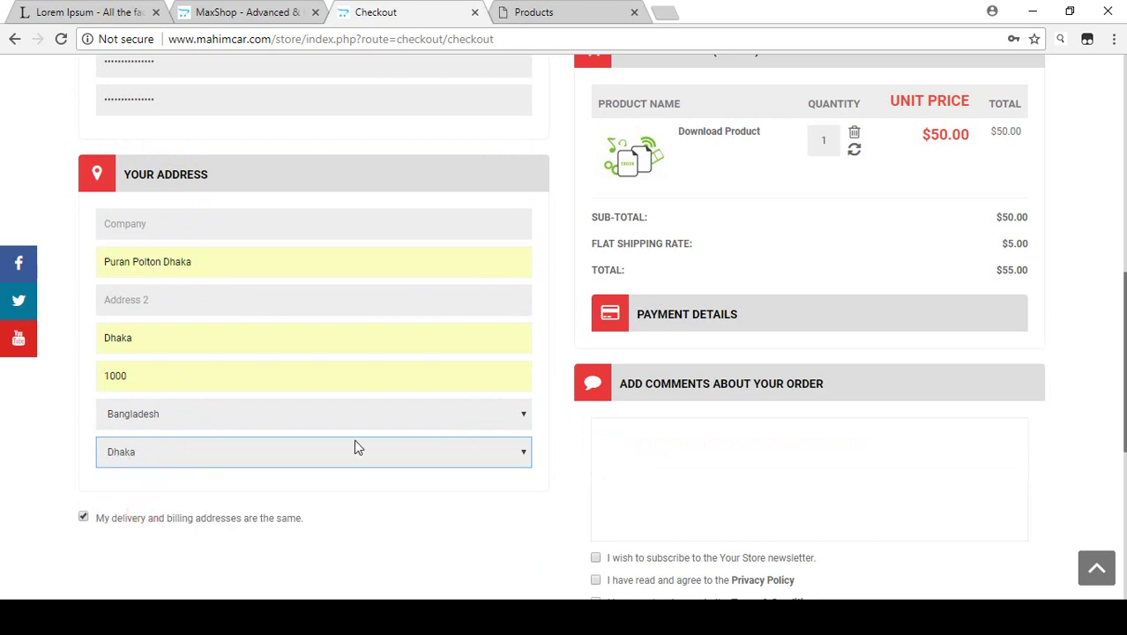
scroll(438, 288, "down", 1)
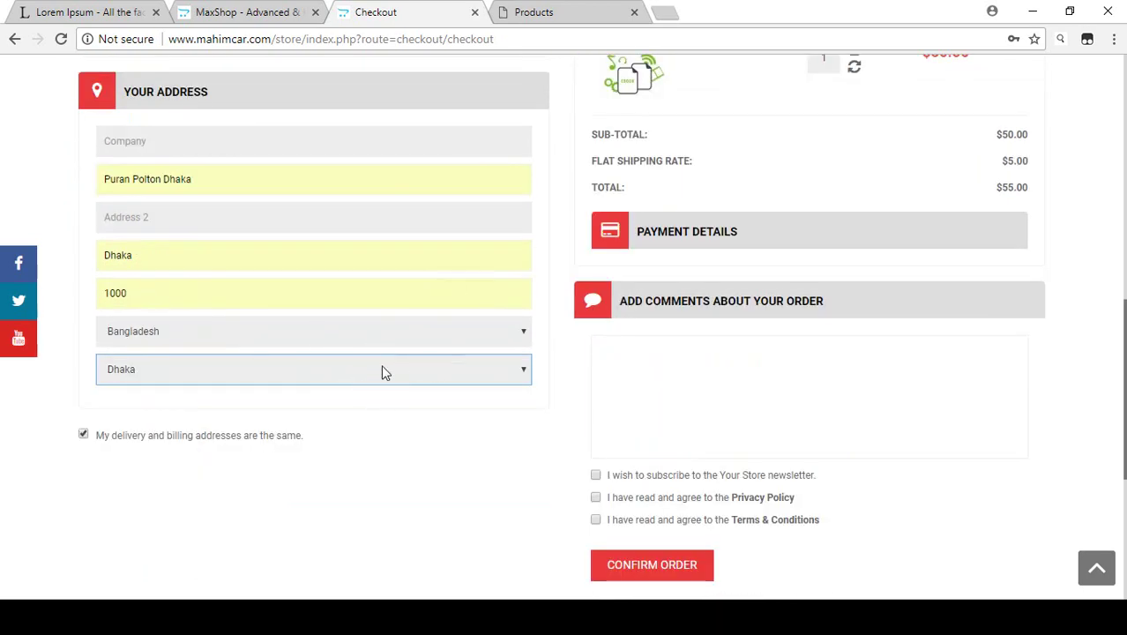
scroll(661, 365, "up", 7)
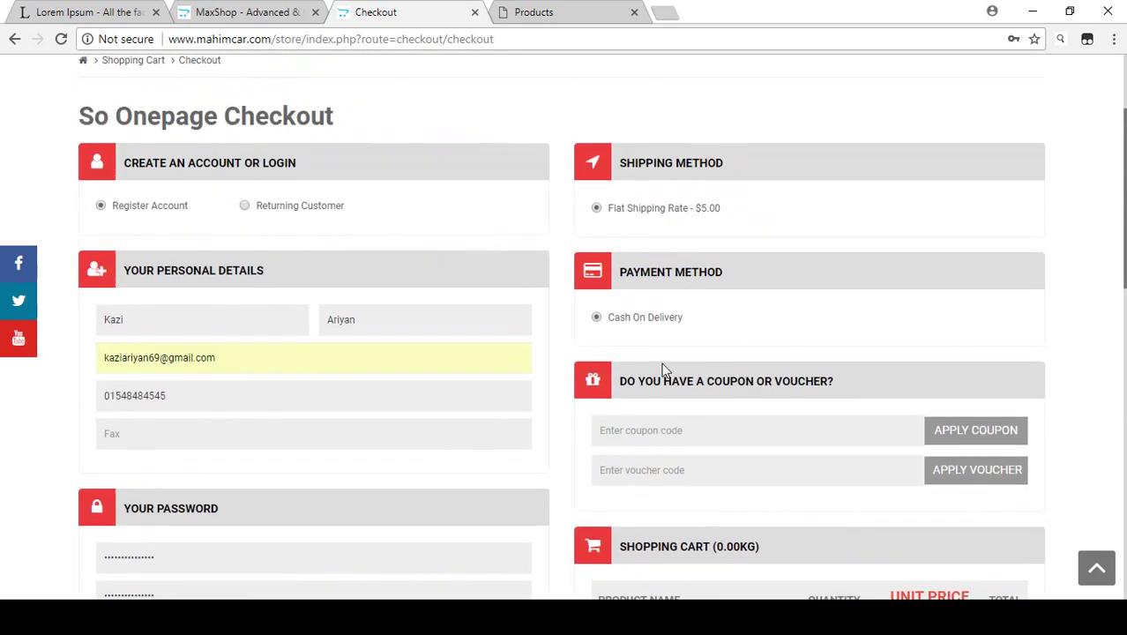
scroll(656, 301, "down", 8)
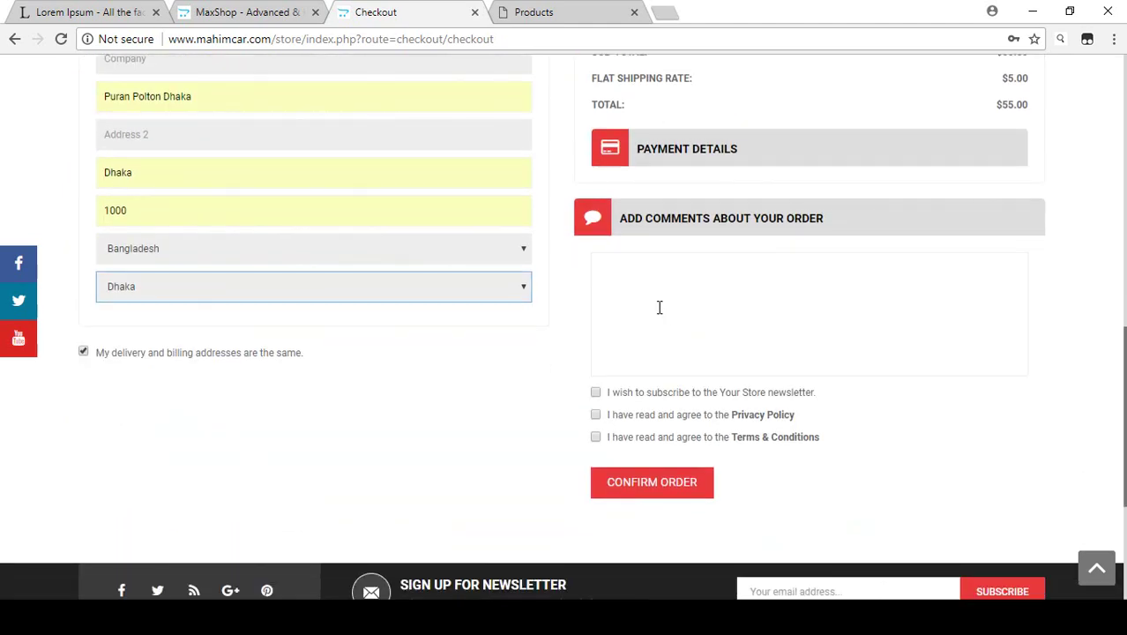
Add the comment 'Payment is done', accept Privacy Policy and Terms & Conditions, and confirm the order
left_click(652, 280)
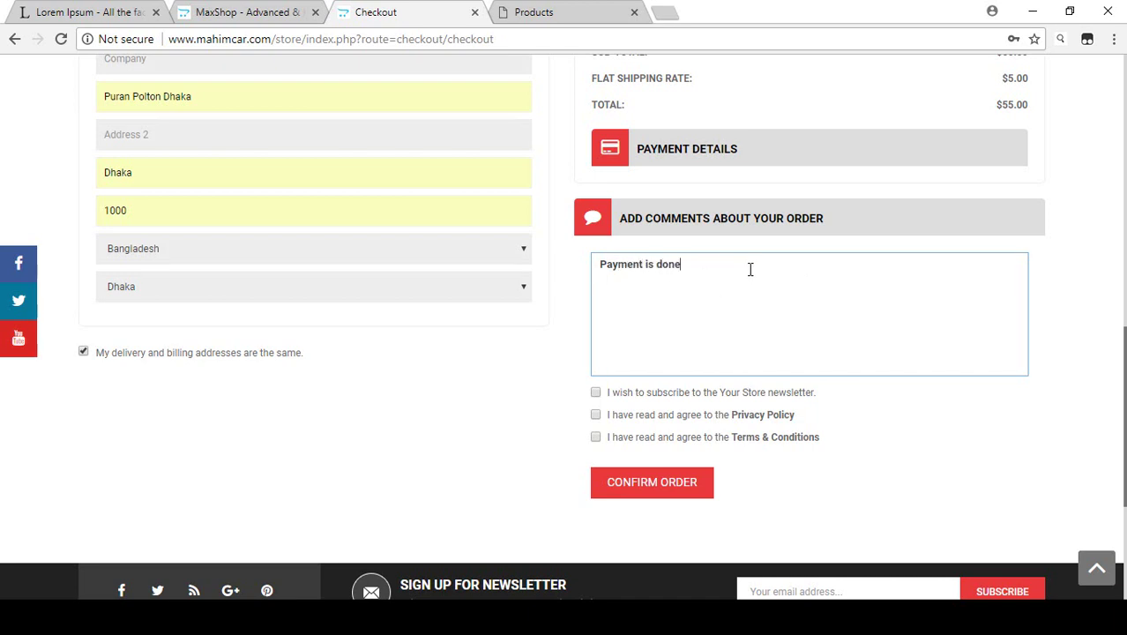
left_click(595, 415)
left_click(595, 436)
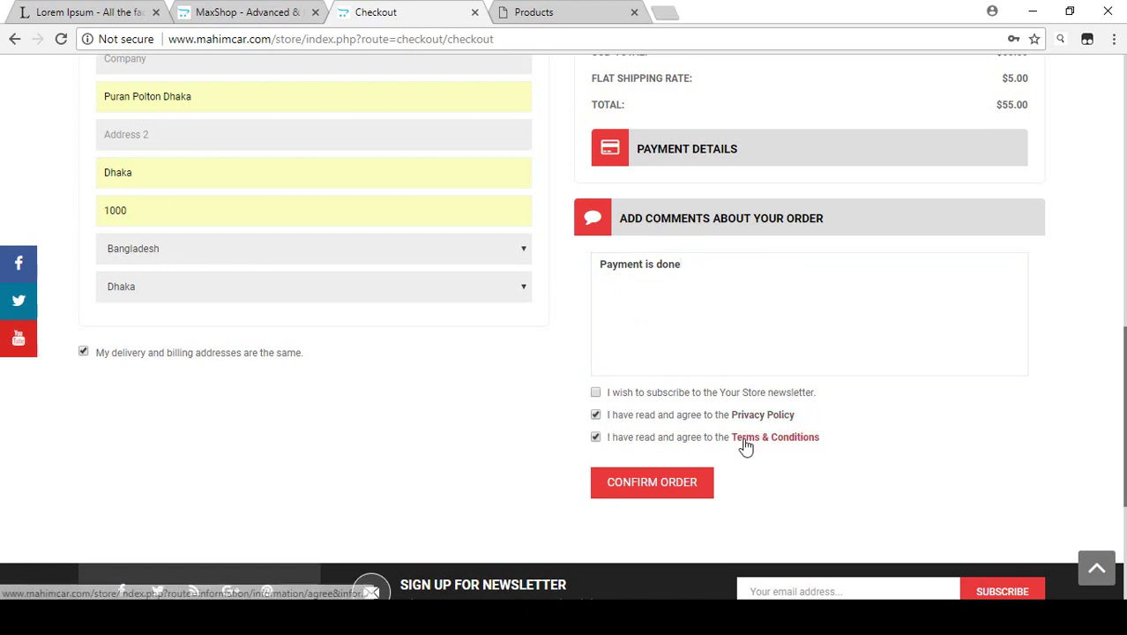
left_click(653, 487)
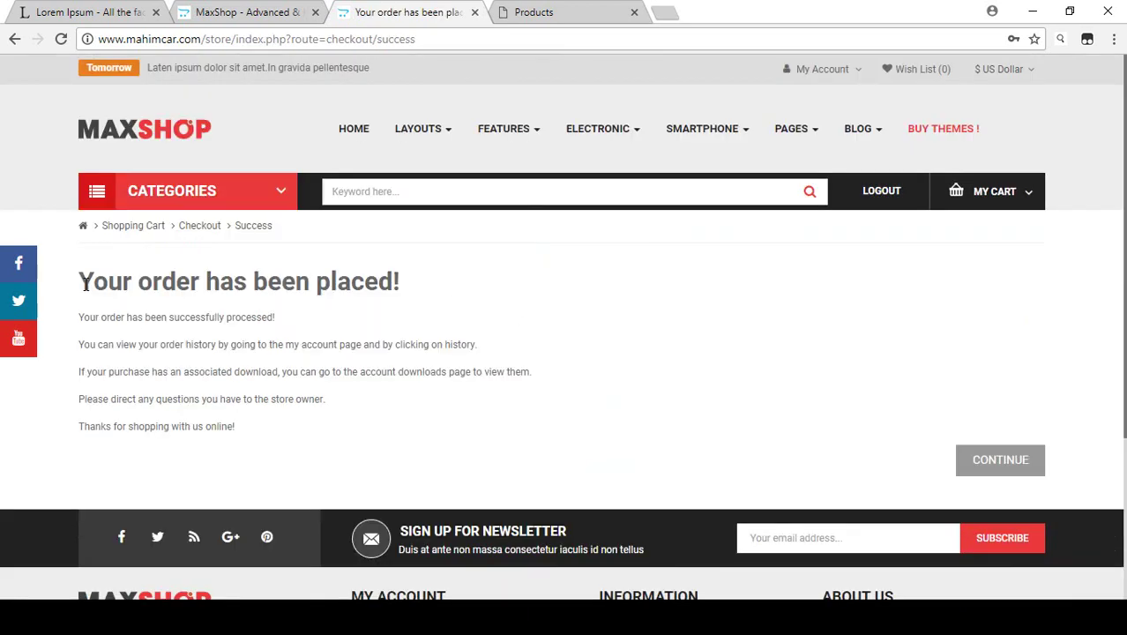
Review the 'Your order has been placed!' page, then go to My Account
left_click_drag(81, 283, 406, 293)
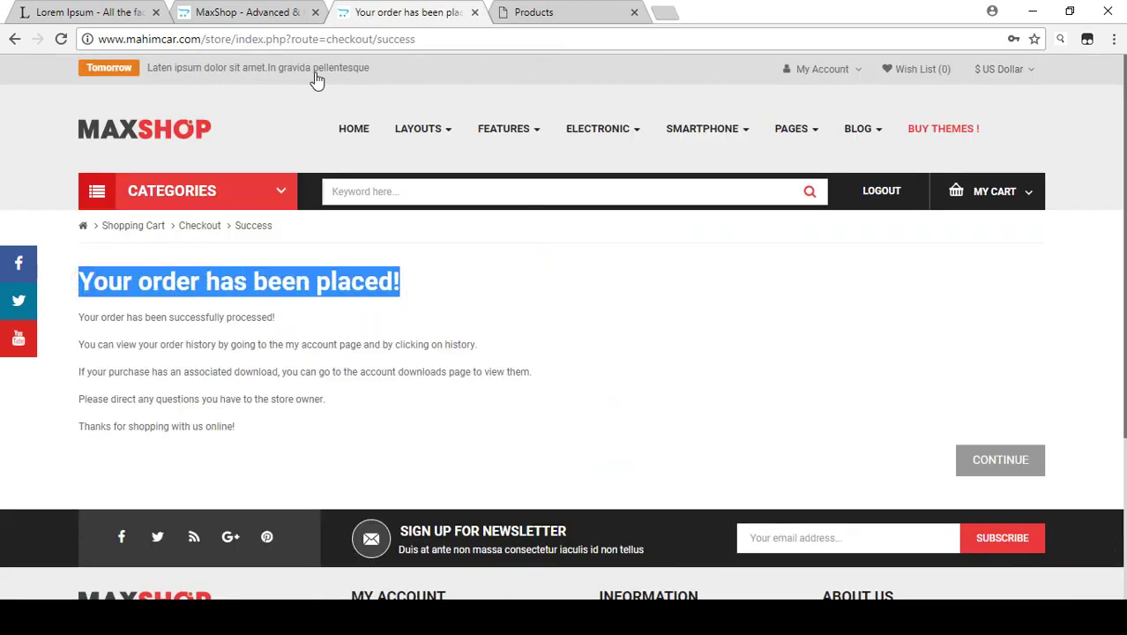
left_click_drag(360, 42, 422, 41)
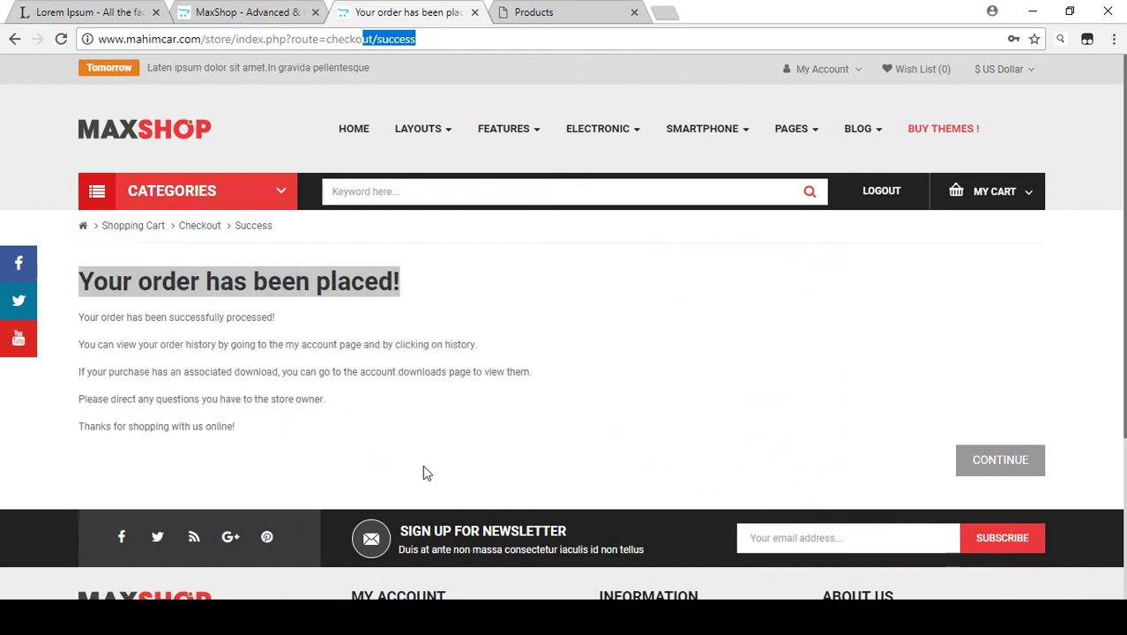
left_click(331, 370)
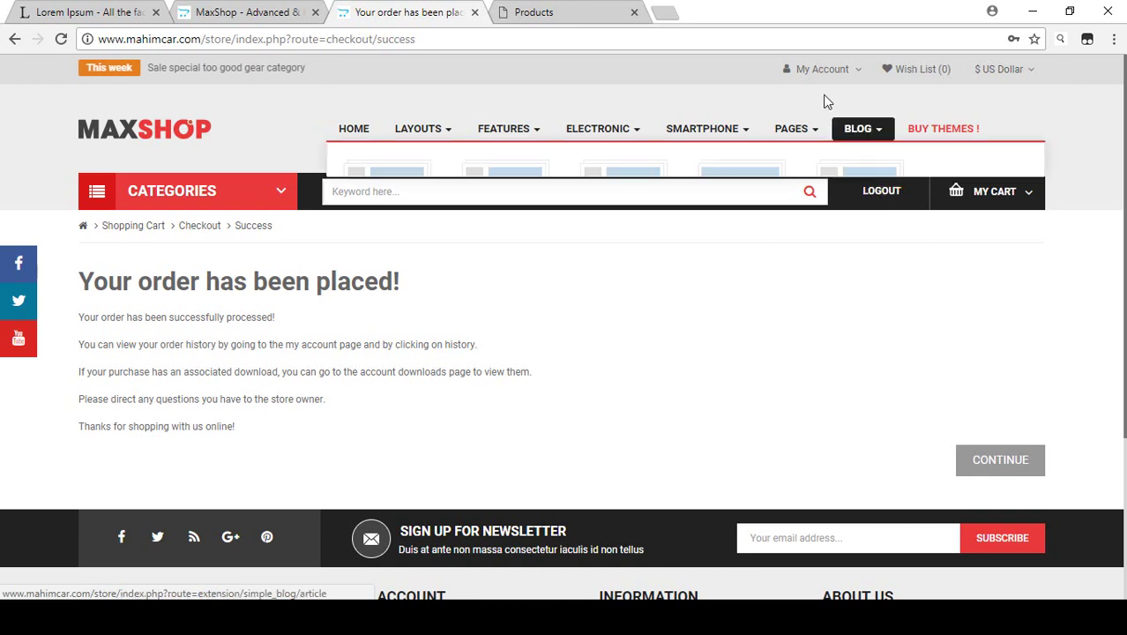
left_click(815, 71)
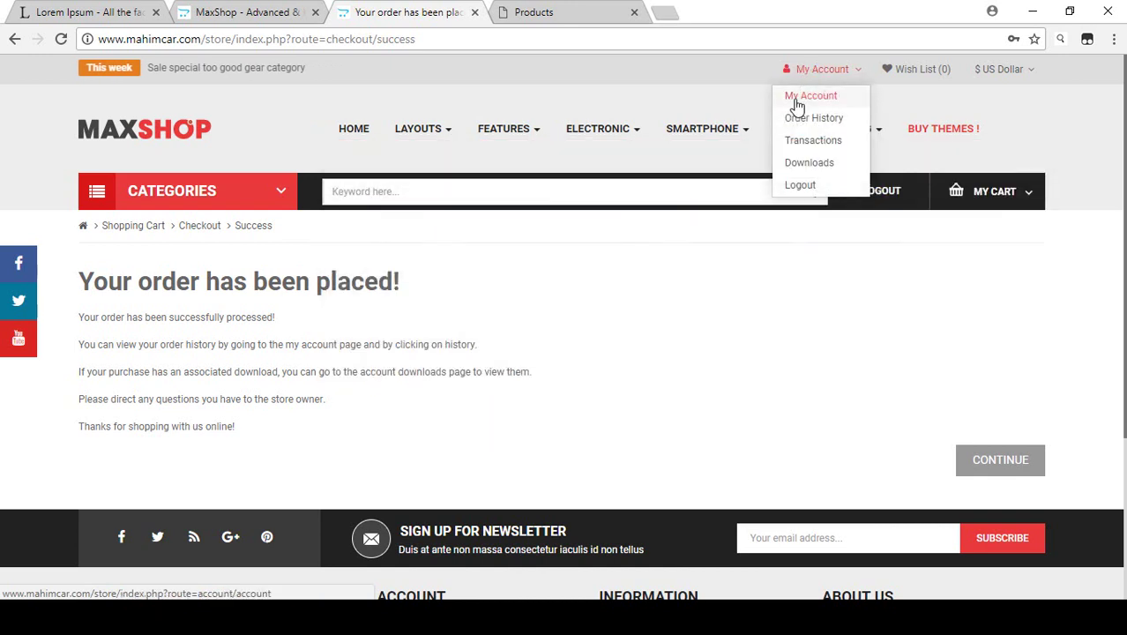
left_click(801, 97)
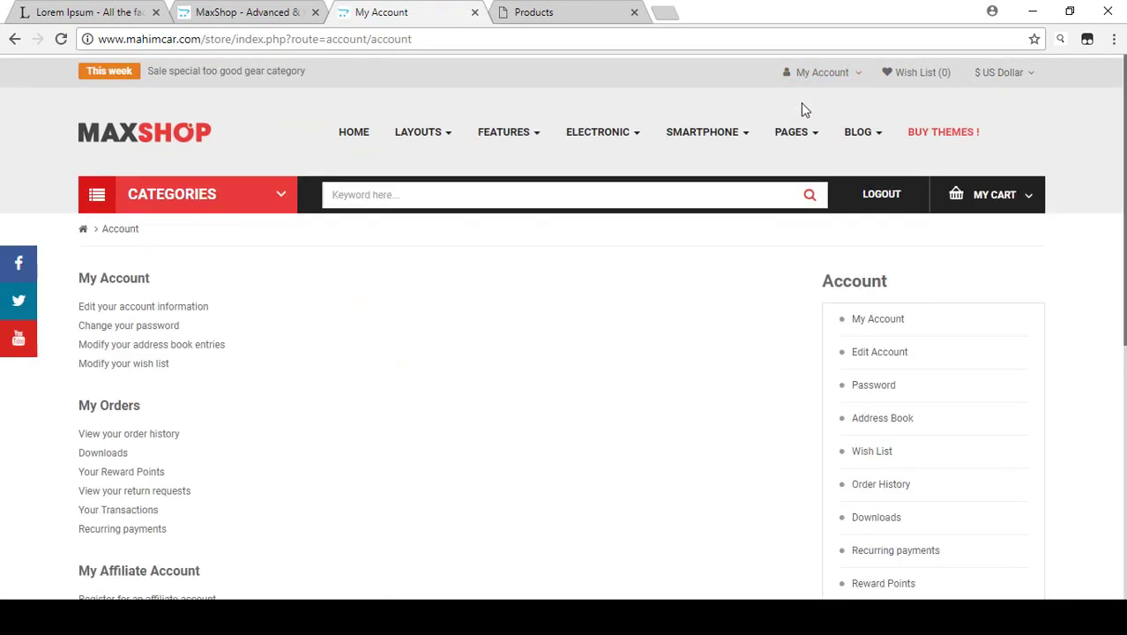
scroll(1105, 261, "down", 2)
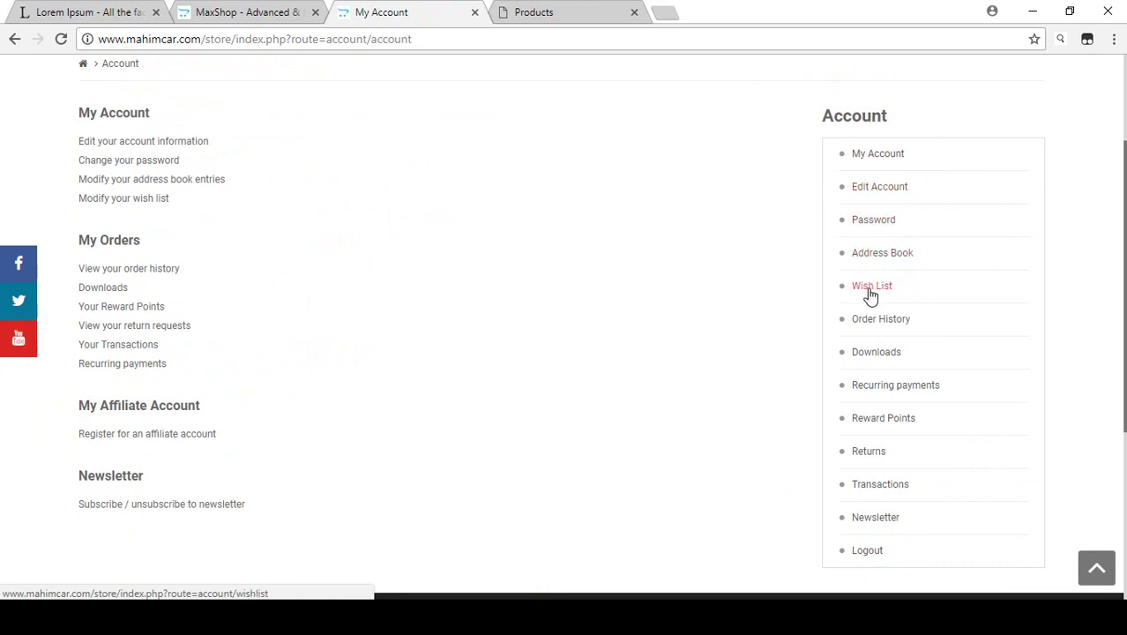
On the store homepage, add the orange kettle deal to the wish list
left_click(201, 8)
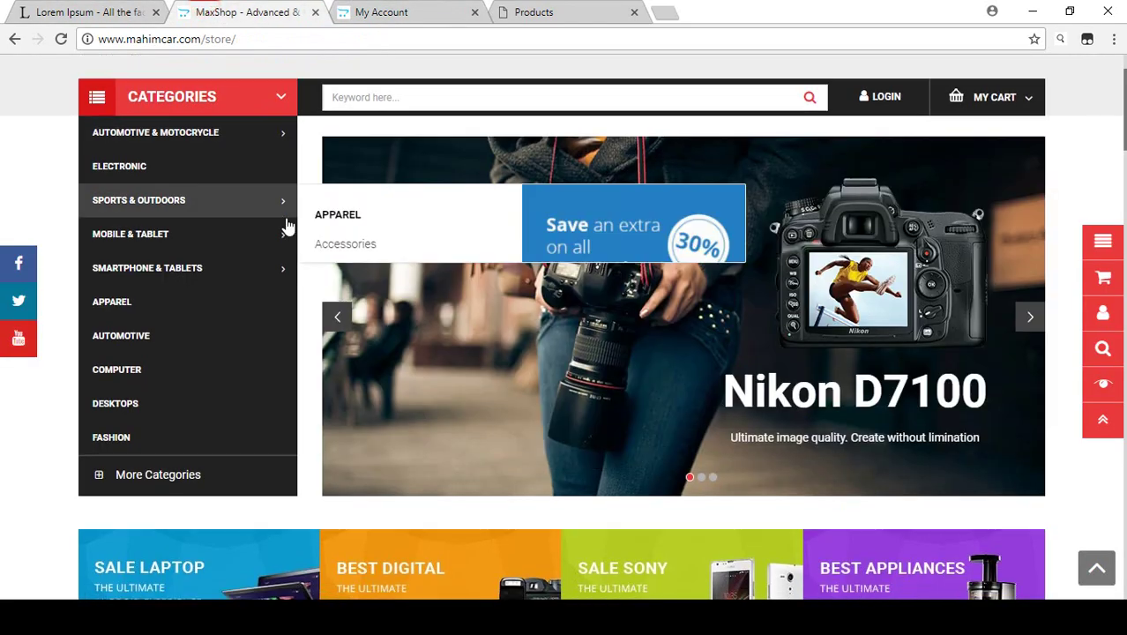
scroll(288, 225, "down", 5)
scroll(288, 226, "down", 2)
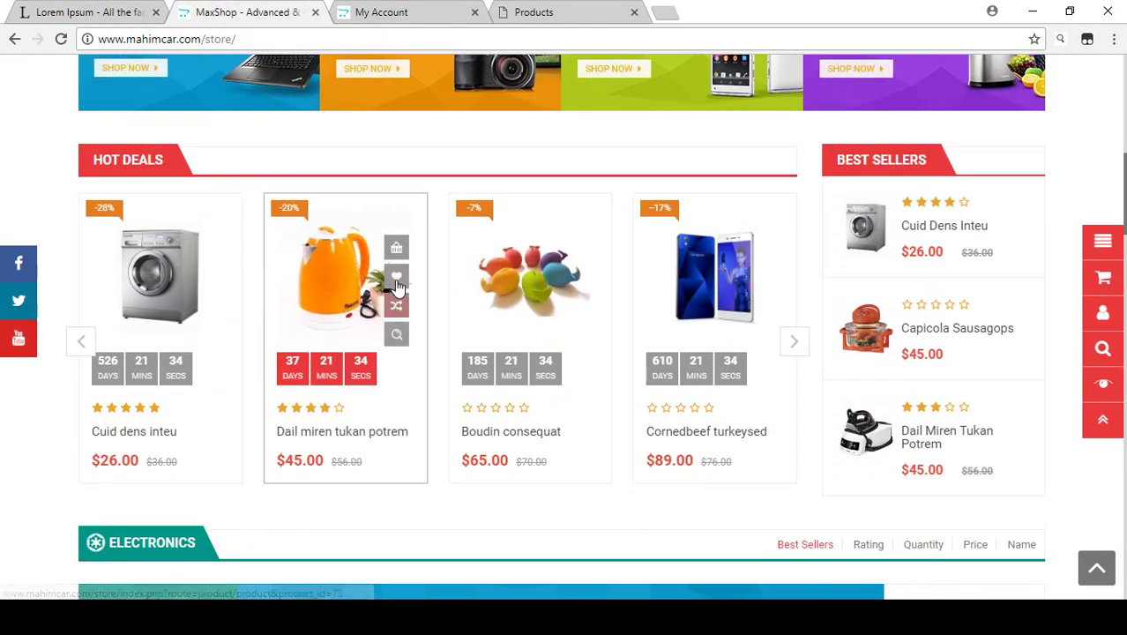
left_click(395, 279)
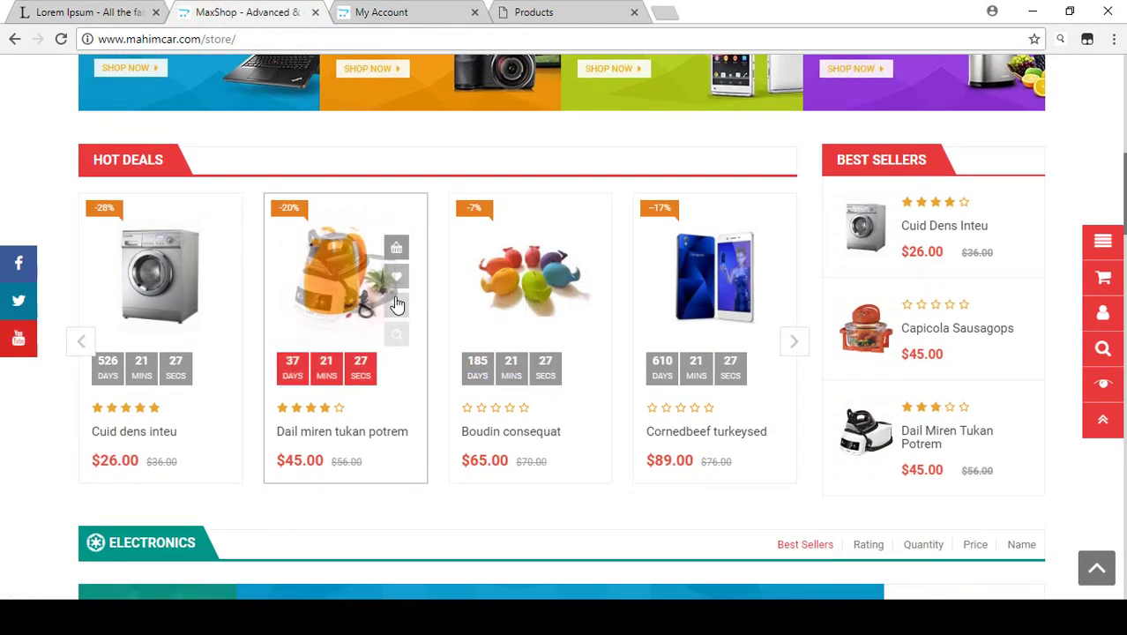
Back on the account page, open Downloads and check its no-downloadable-orders message
left_click(388, 12)
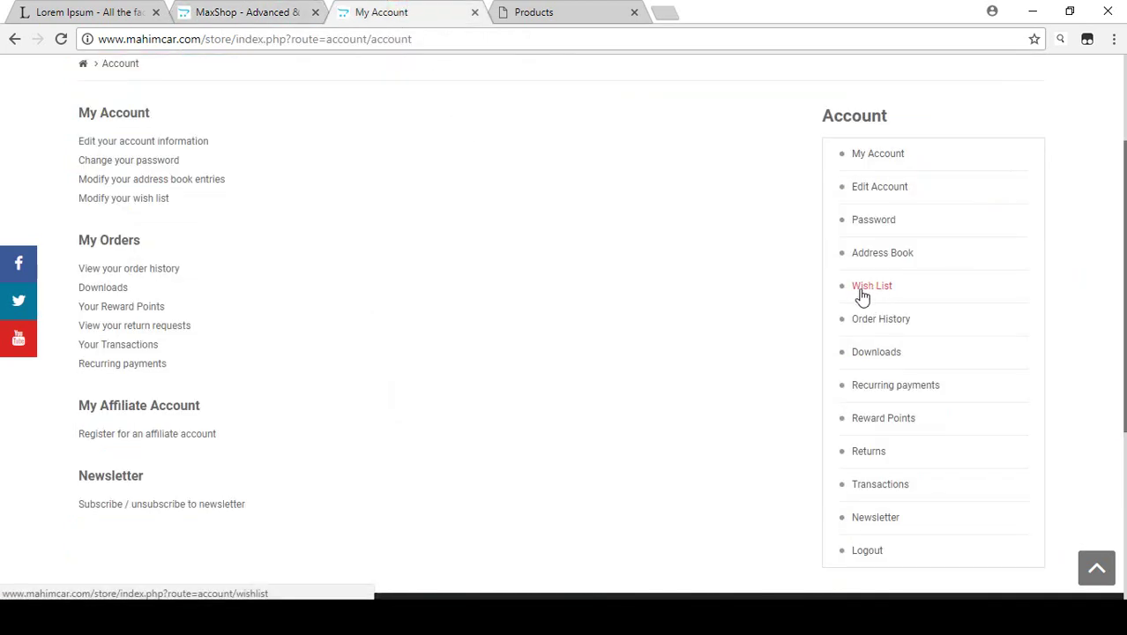
scroll(893, 289, "down", 1)
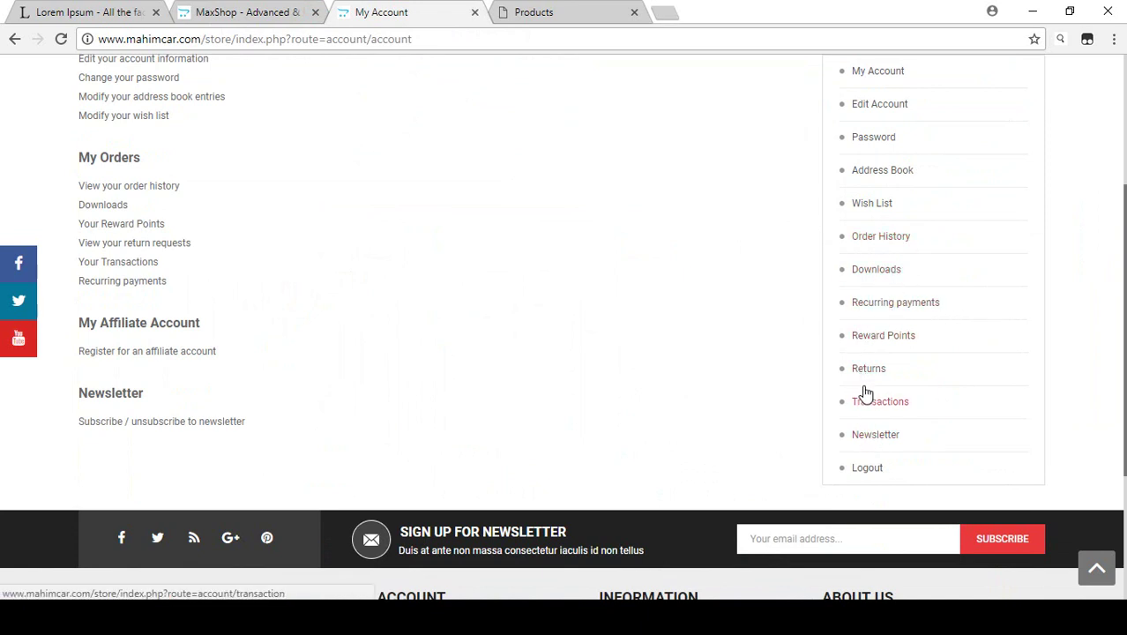
scroll(866, 212, "up", 2)
scroll(852, 234, "down", 1)
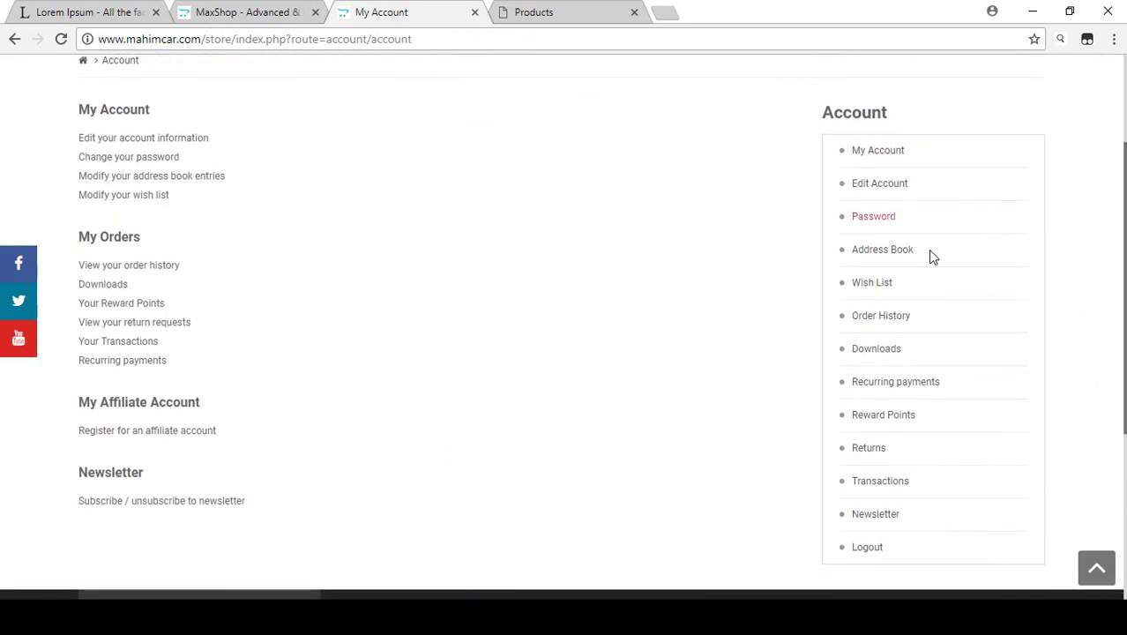
left_click(875, 352)
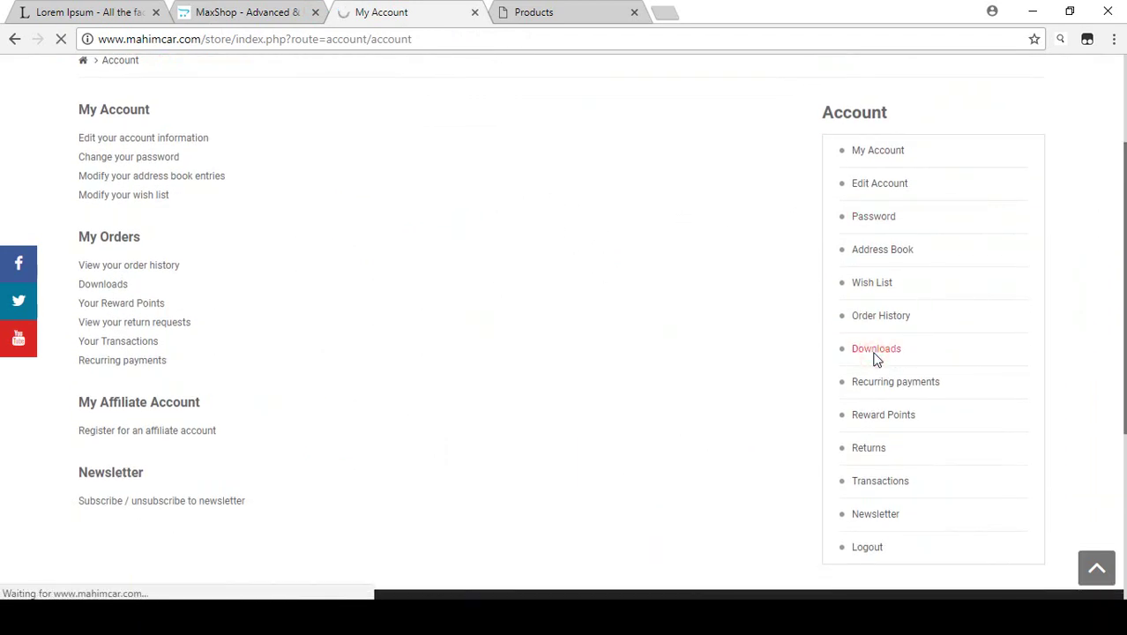
left_click_drag(77, 279, 279, 284)
left_click(277, 278)
left_click_drag(78, 311, 319, 310)
Move the admin tab from Products to the Dashboard, then return to the Account Downloads page
left_click(327, 312)
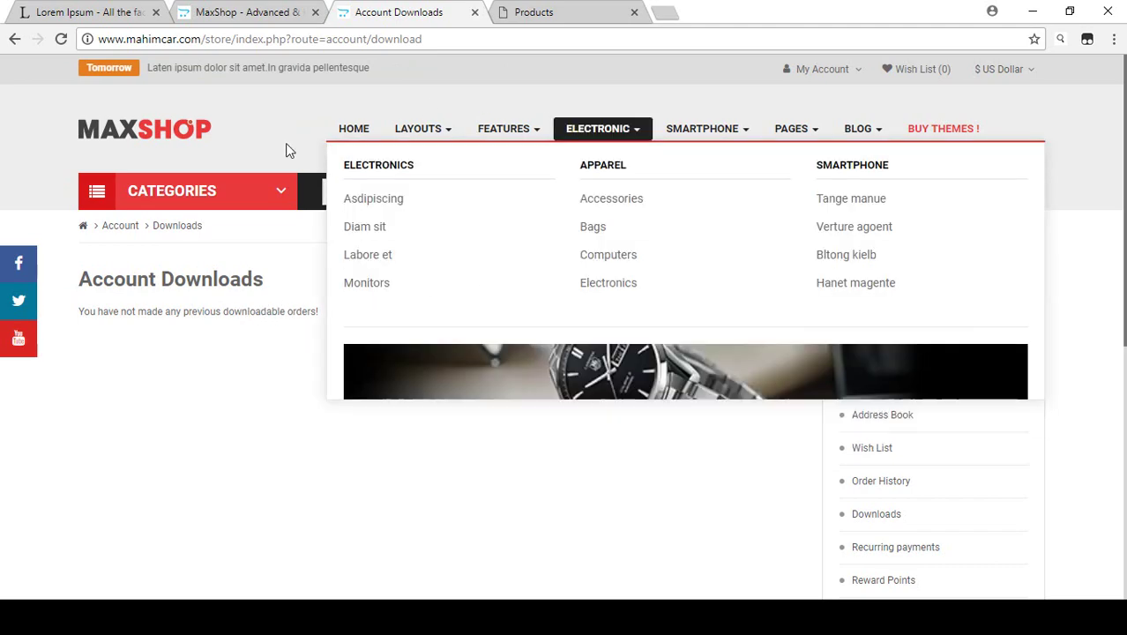
scroll(564, 416, "down", 4)
scroll(605, 408, "up", 1)
scroll(596, 401, "up", 5)
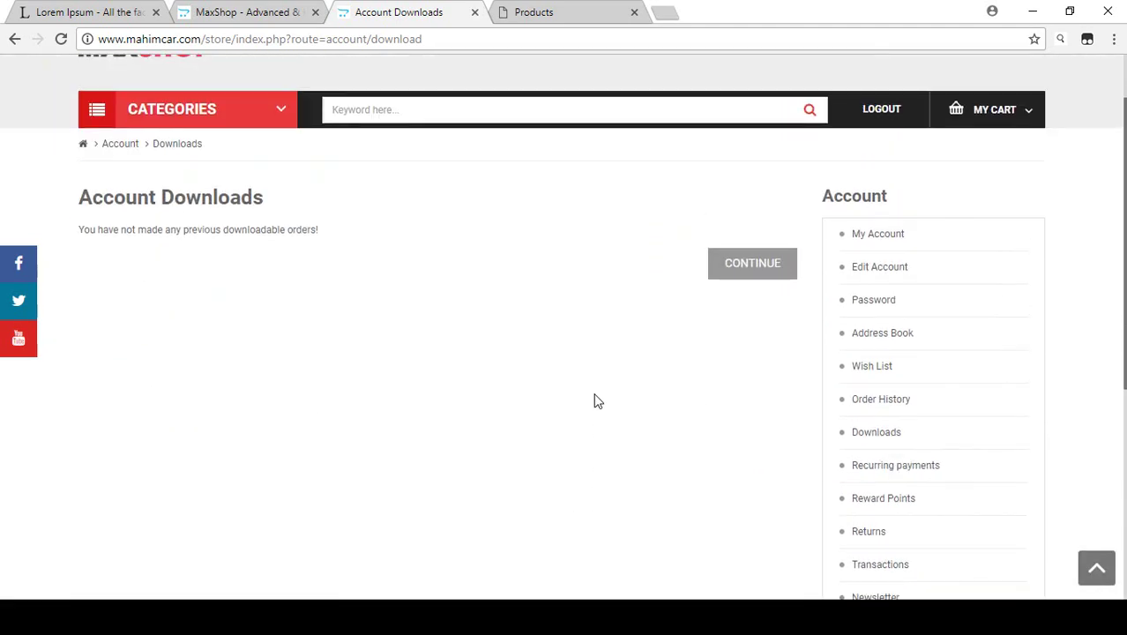
left_click(566, 9)
scroll(457, 221, "up", 5)
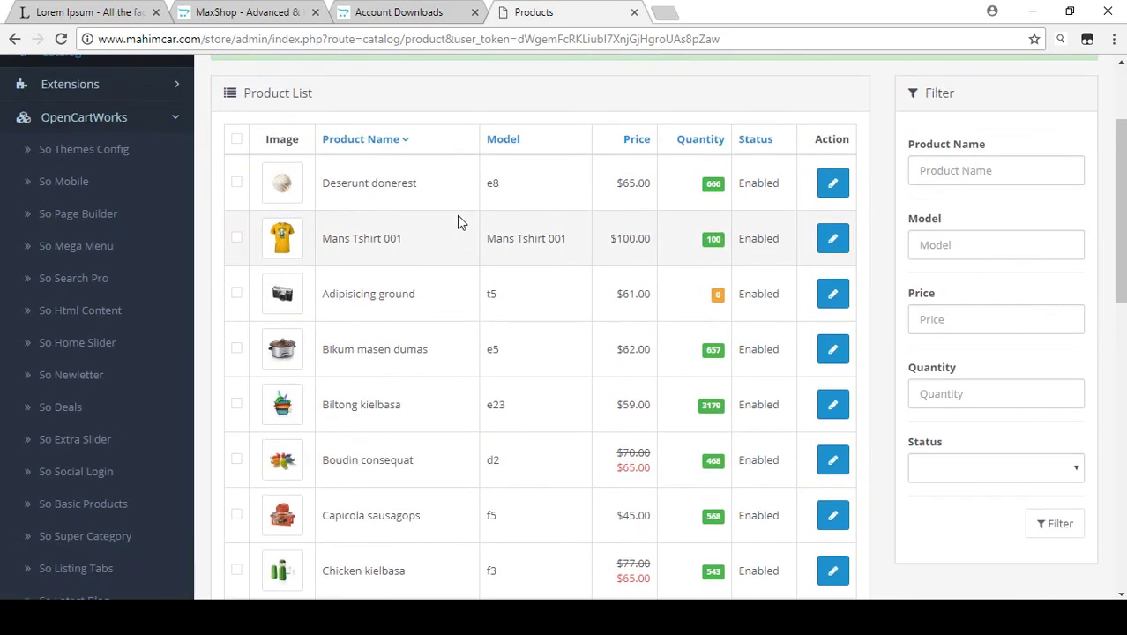
left_click(82, 173)
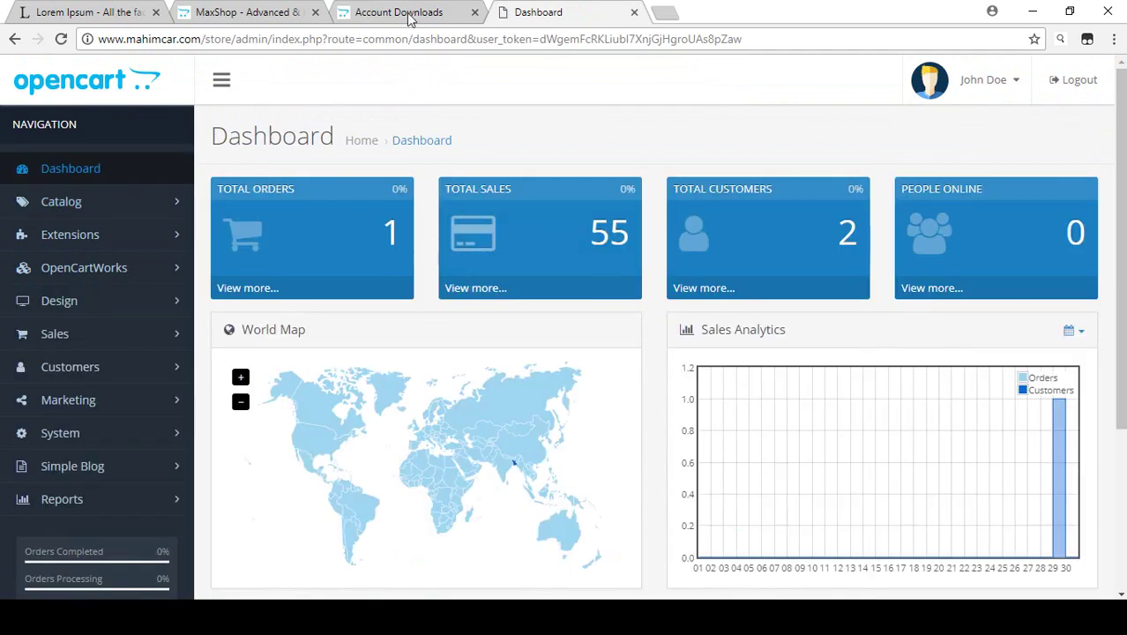
left_click(405, 14)
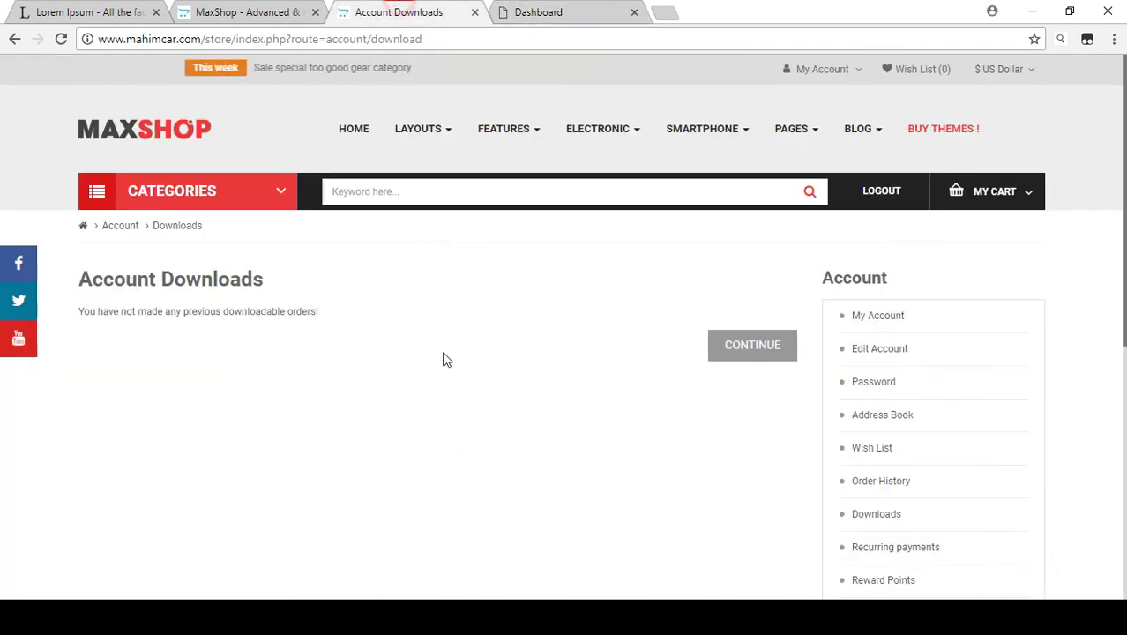
scroll(692, 397, "down", 2)
scroll(692, 401, "up", 2)
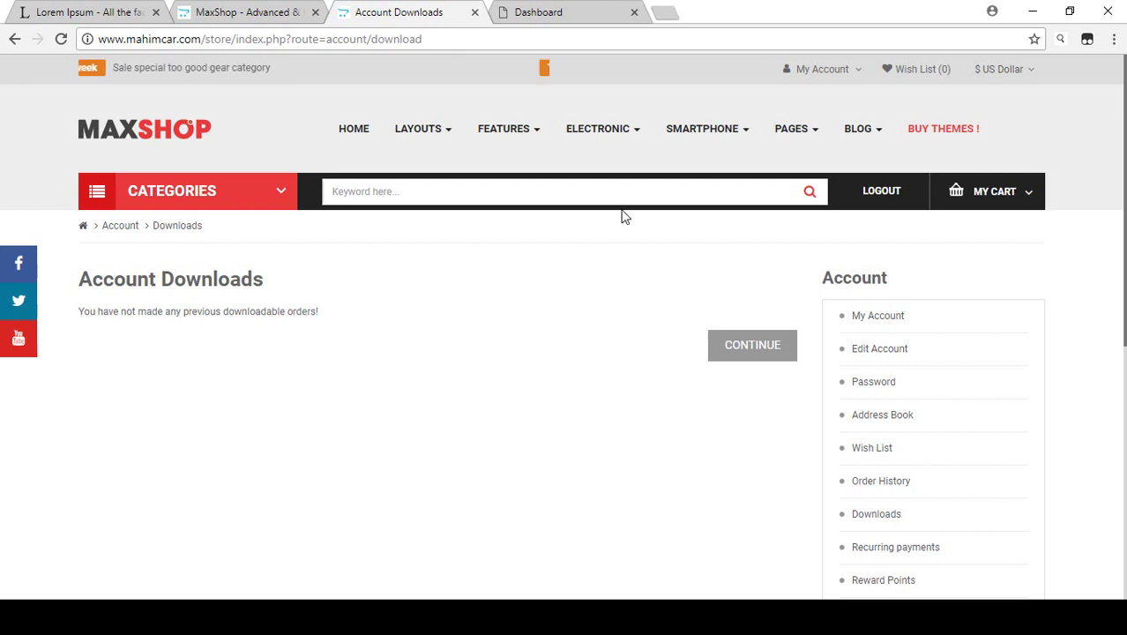
Check the new order in the dashboard's Latest Orders, then open Sales > Orders to find order 15
left_click(522, 12)
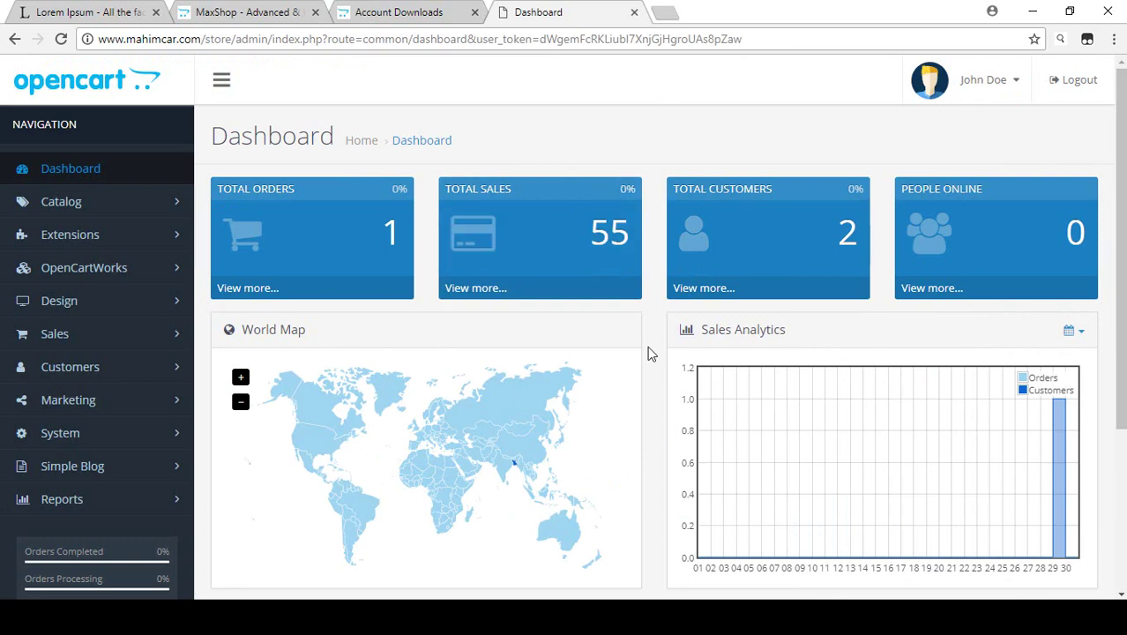
scroll(650, 354, "down", 3)
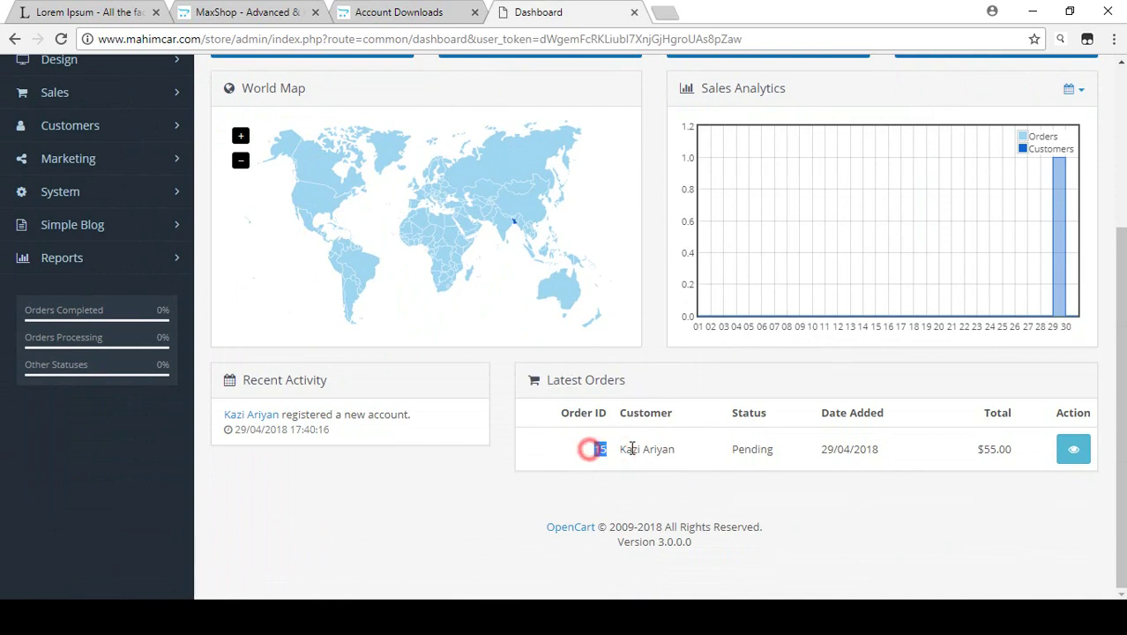
left_click_drag(590, 449, 987, 448)
left_click(980, 451)
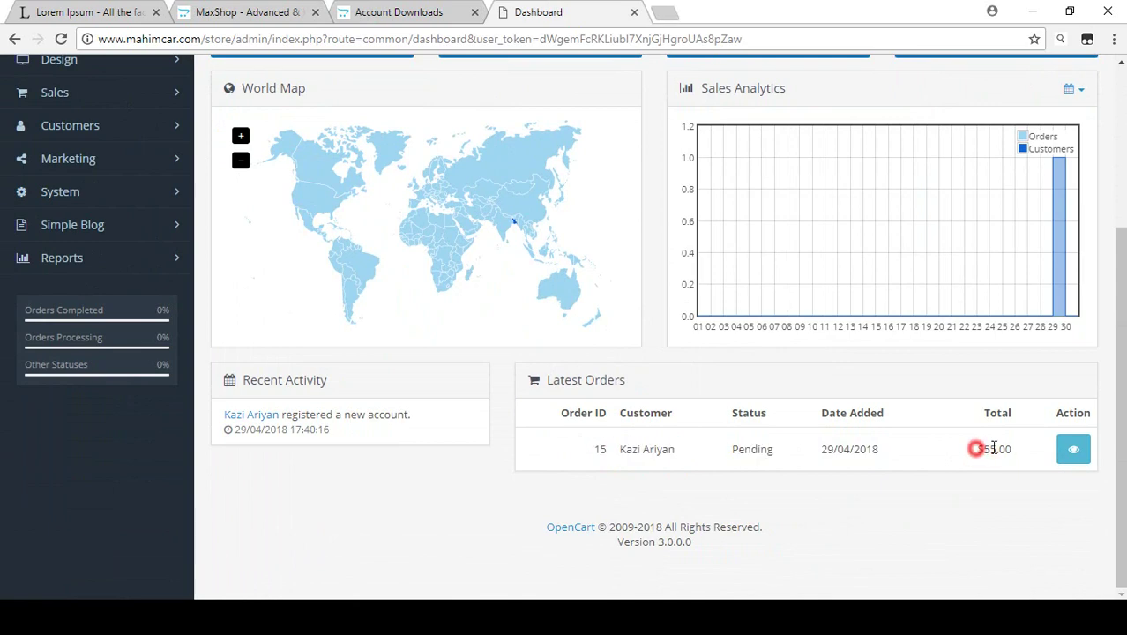
left_click_drag(621, 449, 719, 466)
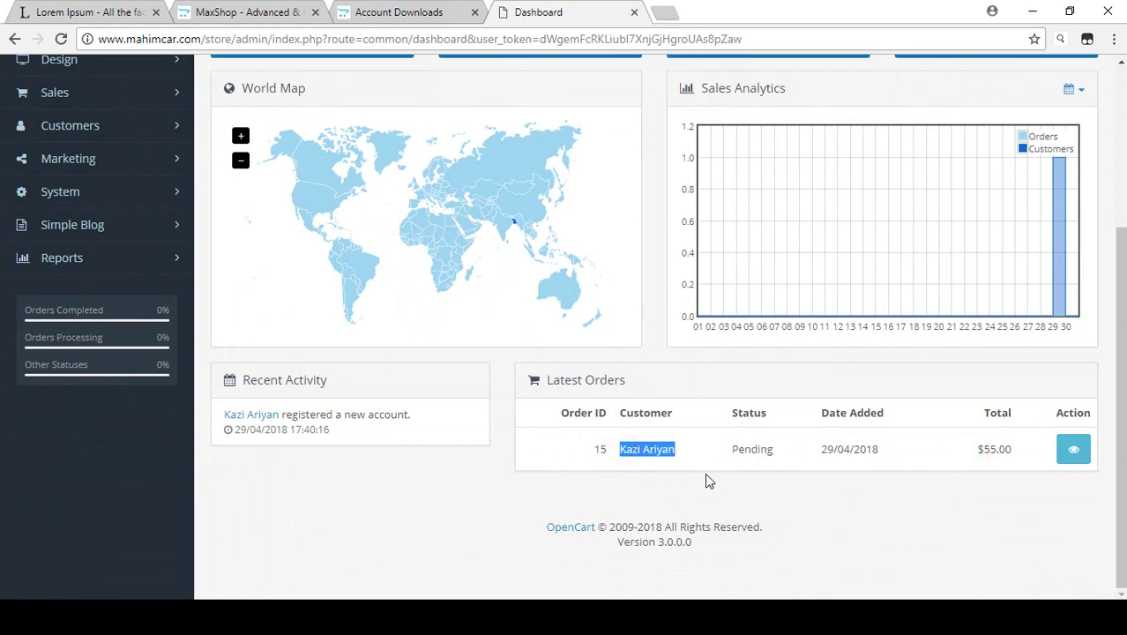
scroll(697, 476, "up", 5)
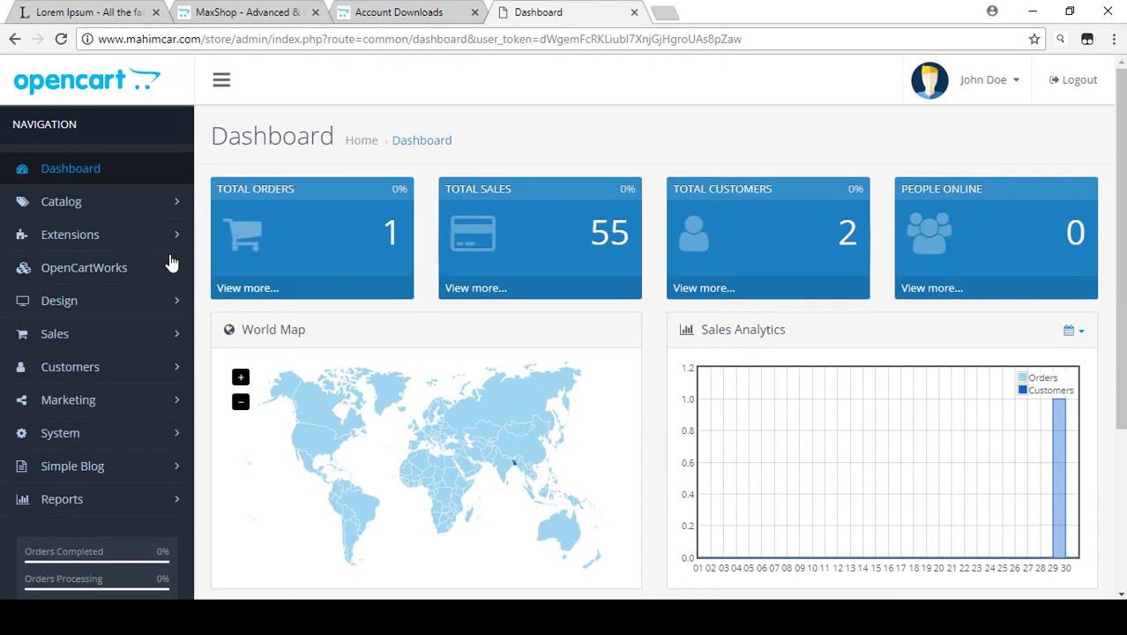
left_click(90, 335)
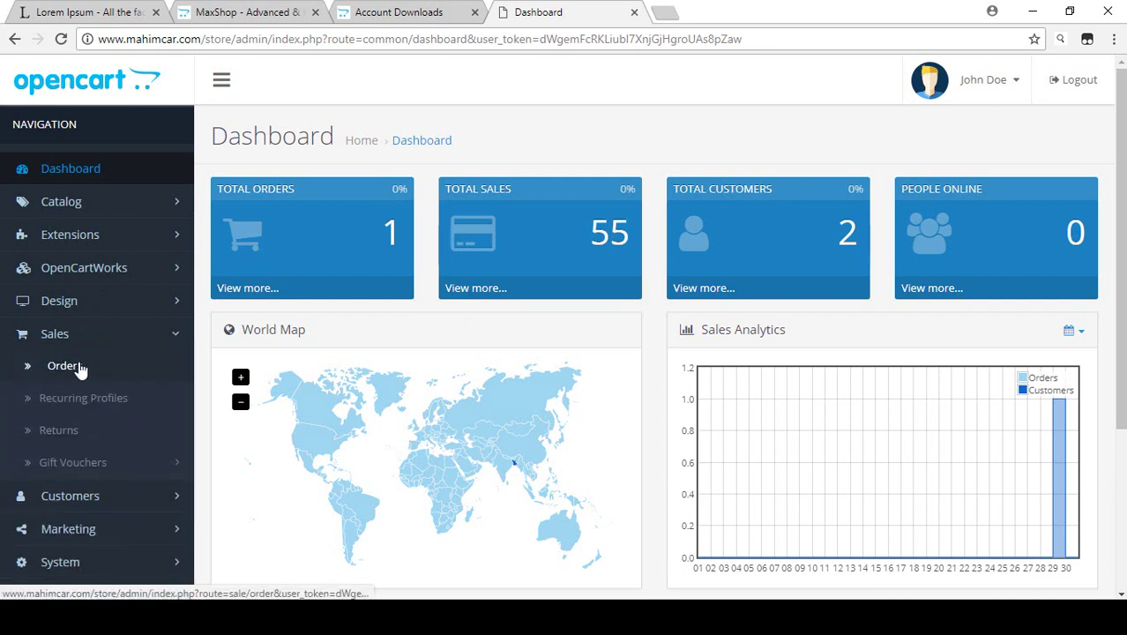
left_click(78, 365)
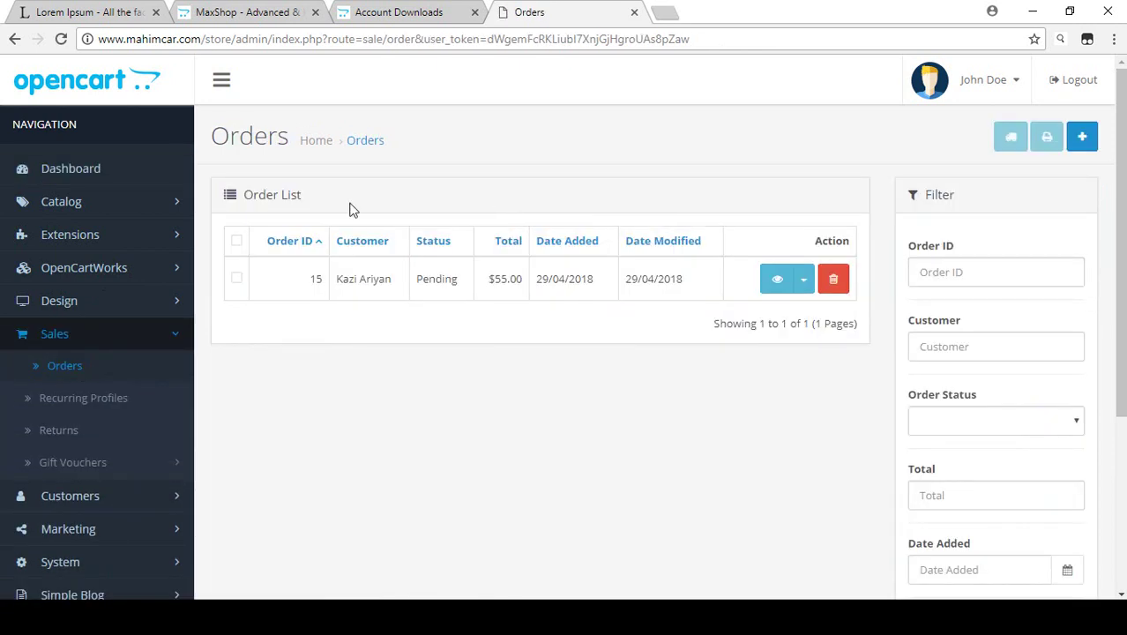
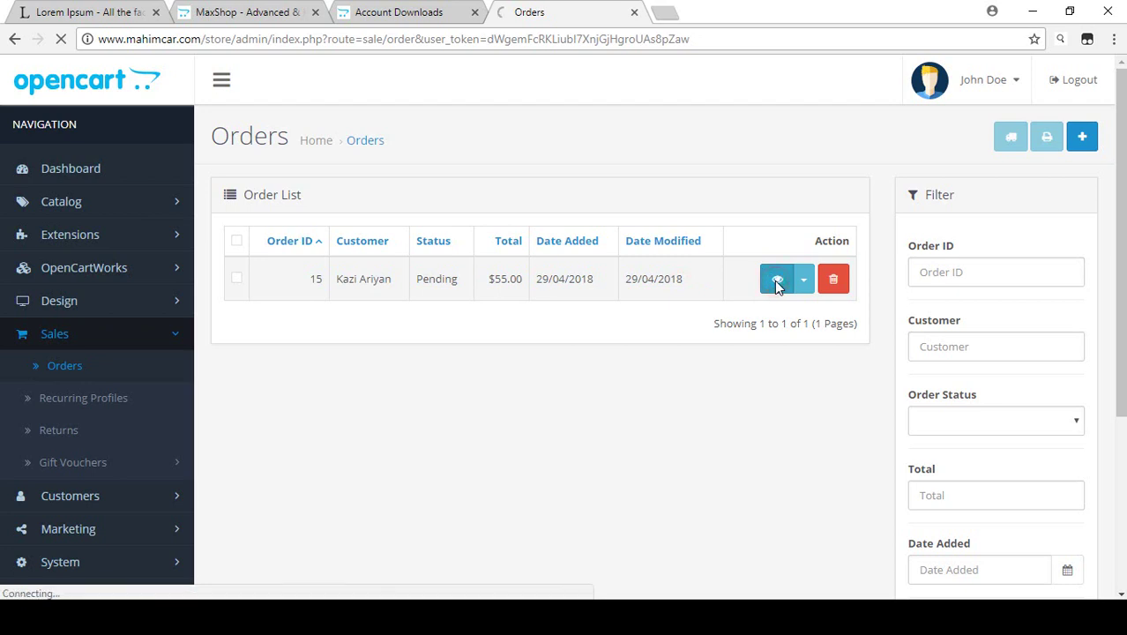
Review order #15's customer e-mail plus its payment and shipping address blocks
scroll(600, 258, "down", 1)
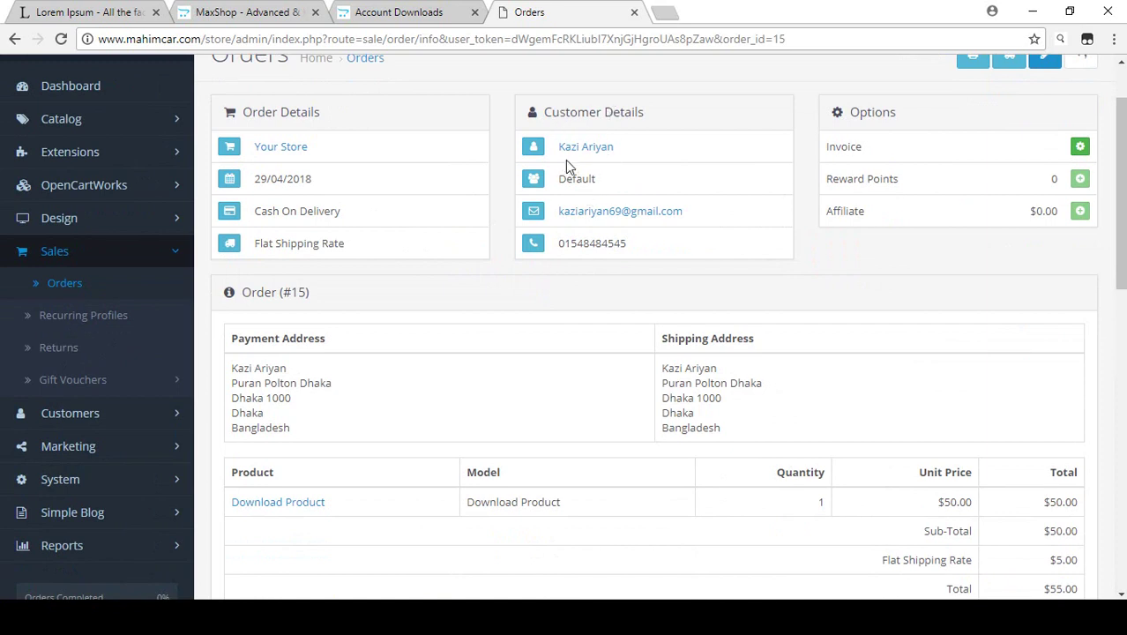
left_click_drag(704, 217, 561, 215)
left_click(707, 208)
left_click(659, 244)
left_click_drag(231, 367, 328, 434)
left_click_drag(658, 361, 728, 432)
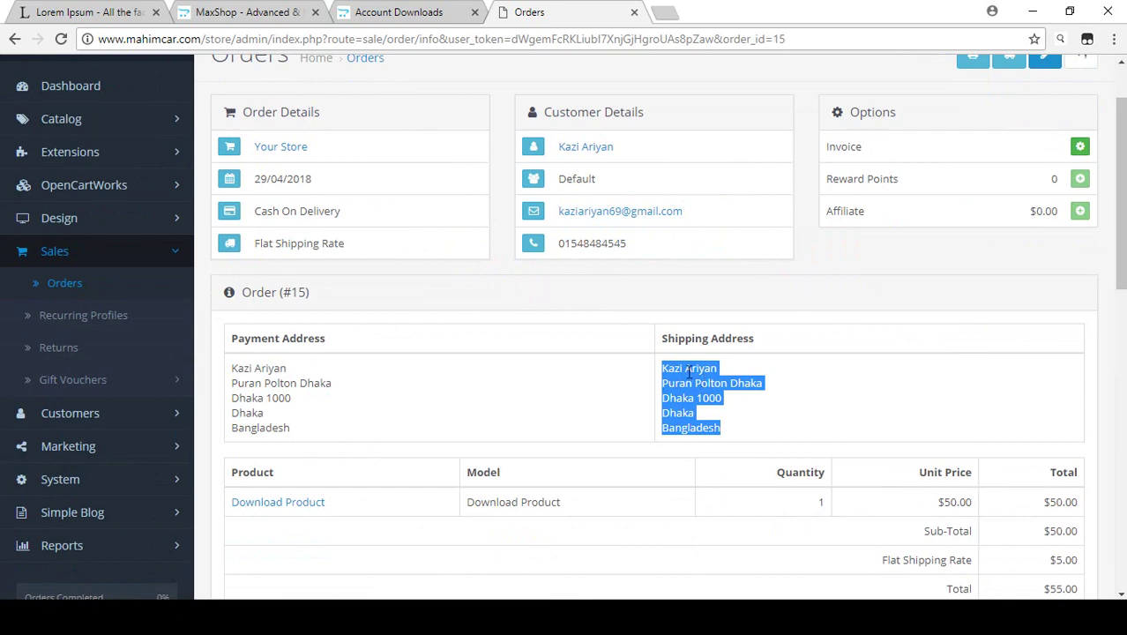
Scroll down past the 'Payment is done' comment to the Order History section
scroll(611, 372, "down", 3)
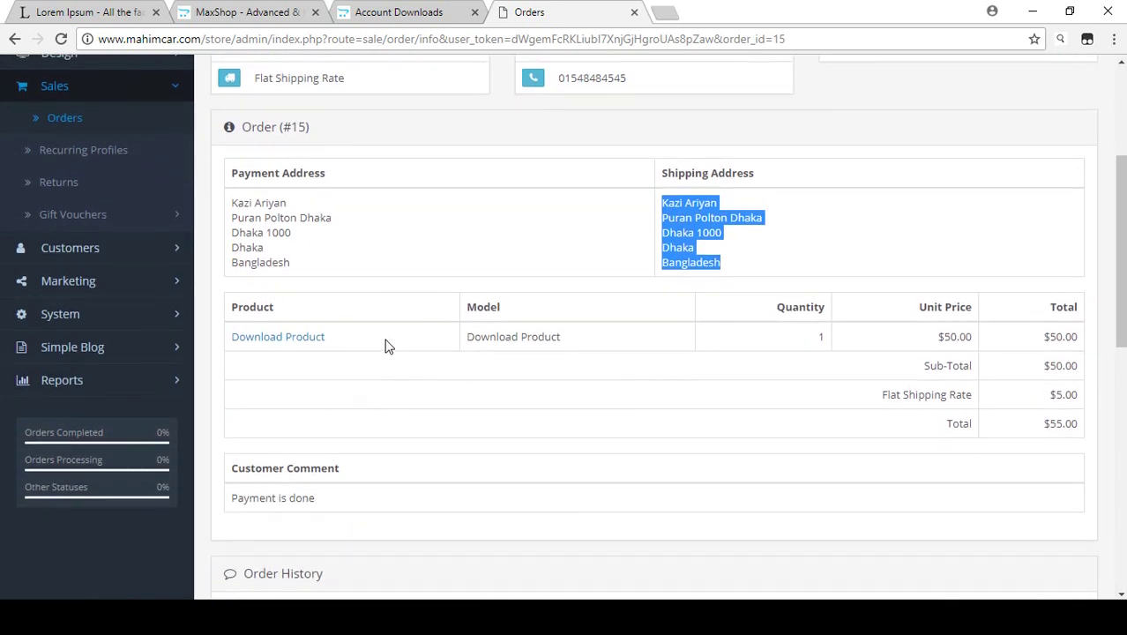
scroll(385, 346, "down", 3)
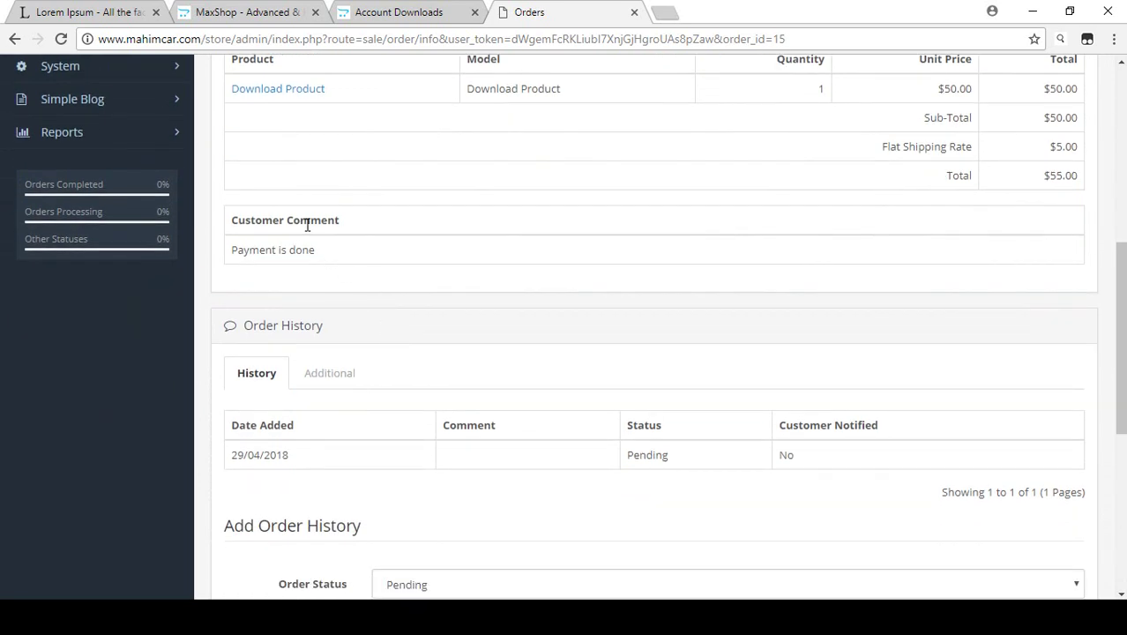
left_click_drag(231, 253, 354, 259)
left_click(352, 255)
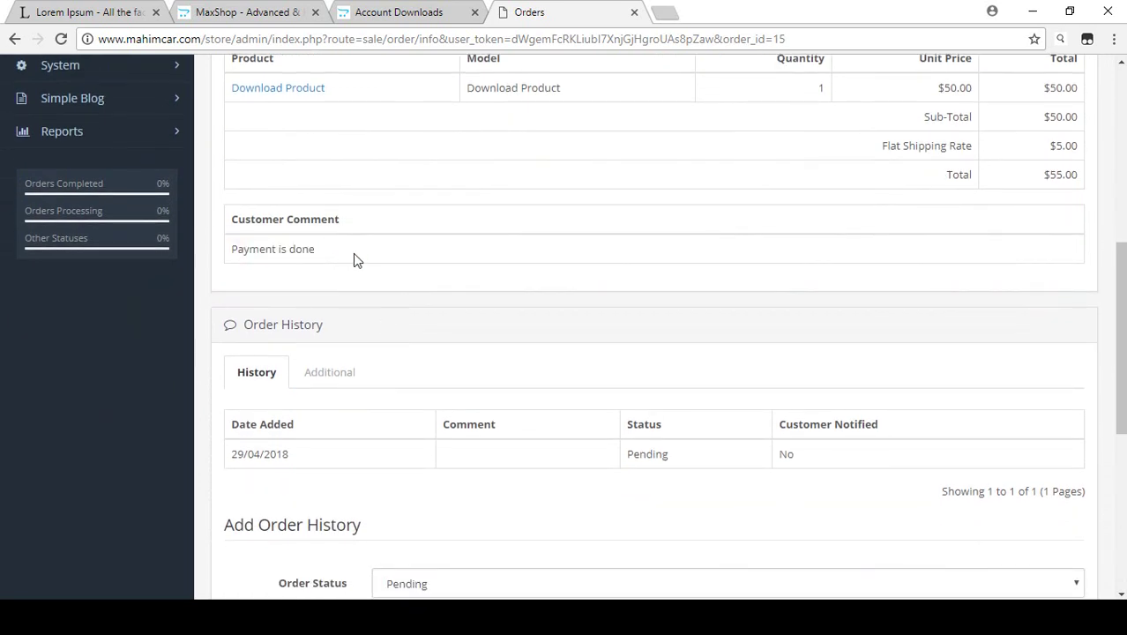
scroll(353, 255, "down", 2)
Add a Complete status to order #15's history, leaving customer notification off
scroll(354, 257, "down", 1)
scroll(353, 259, "down", 2)
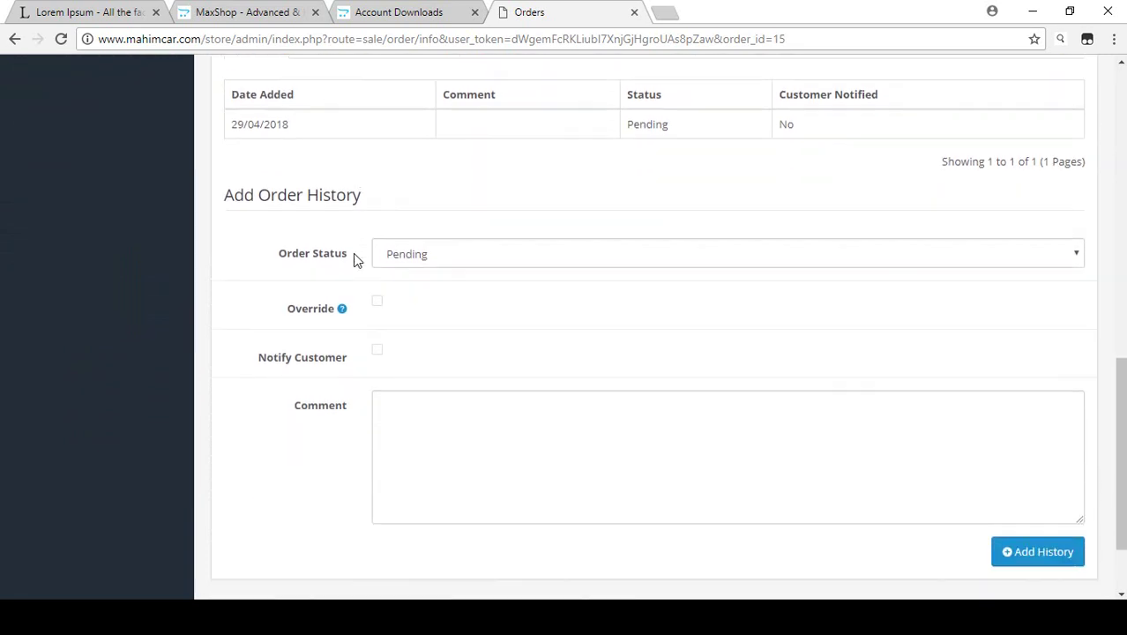
left_click(422, 171)
left_click(421, 171)
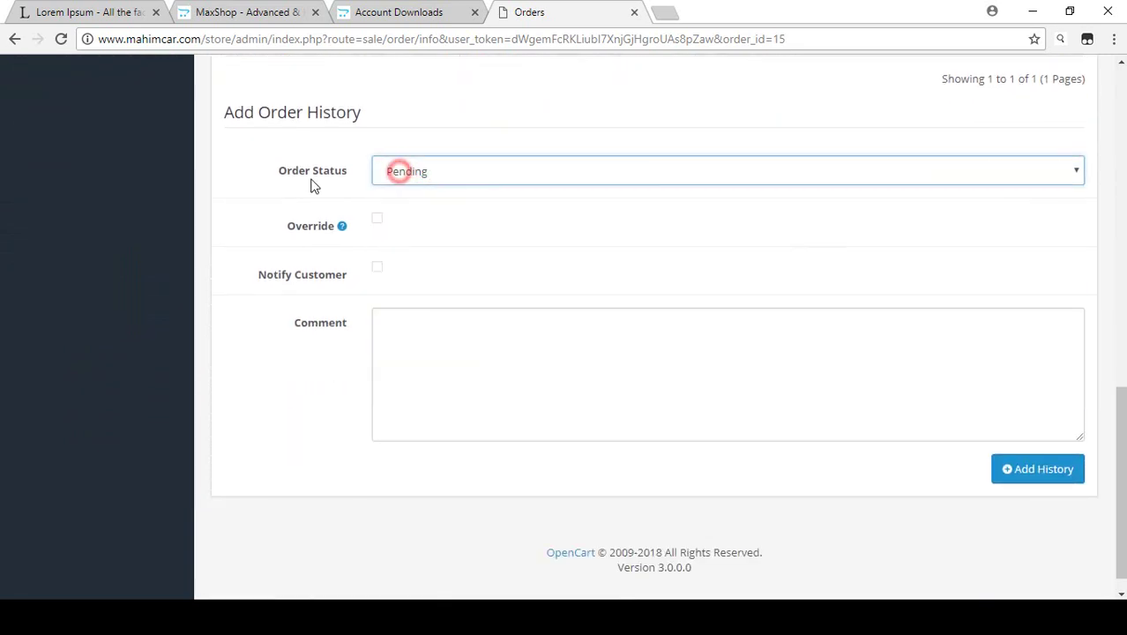
left_click(418, 169)
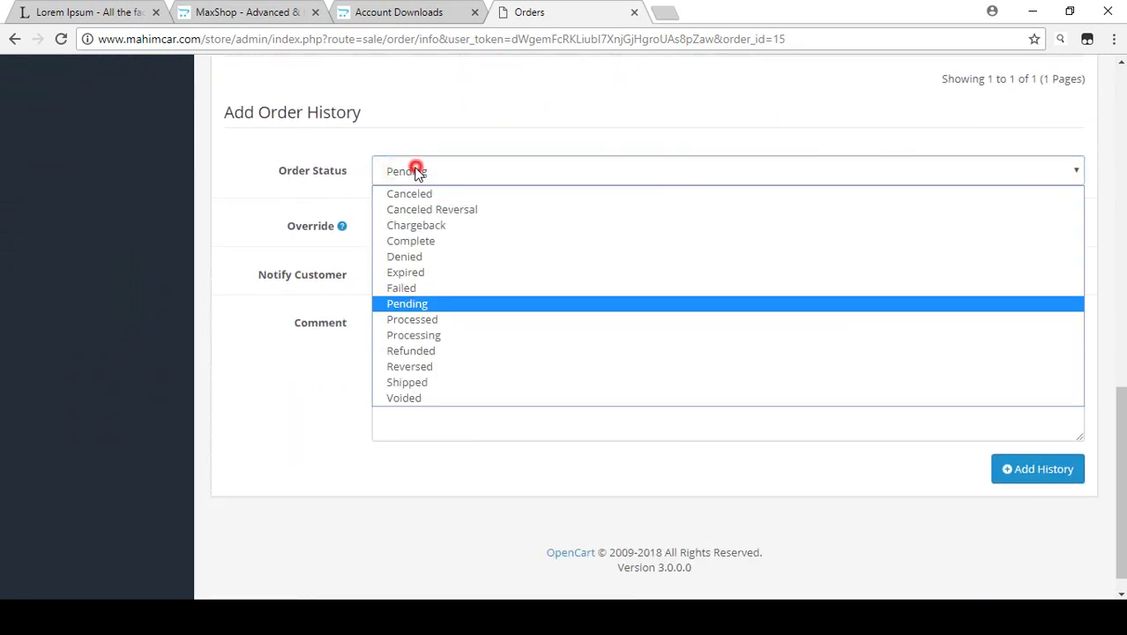
left_click(415, 242)
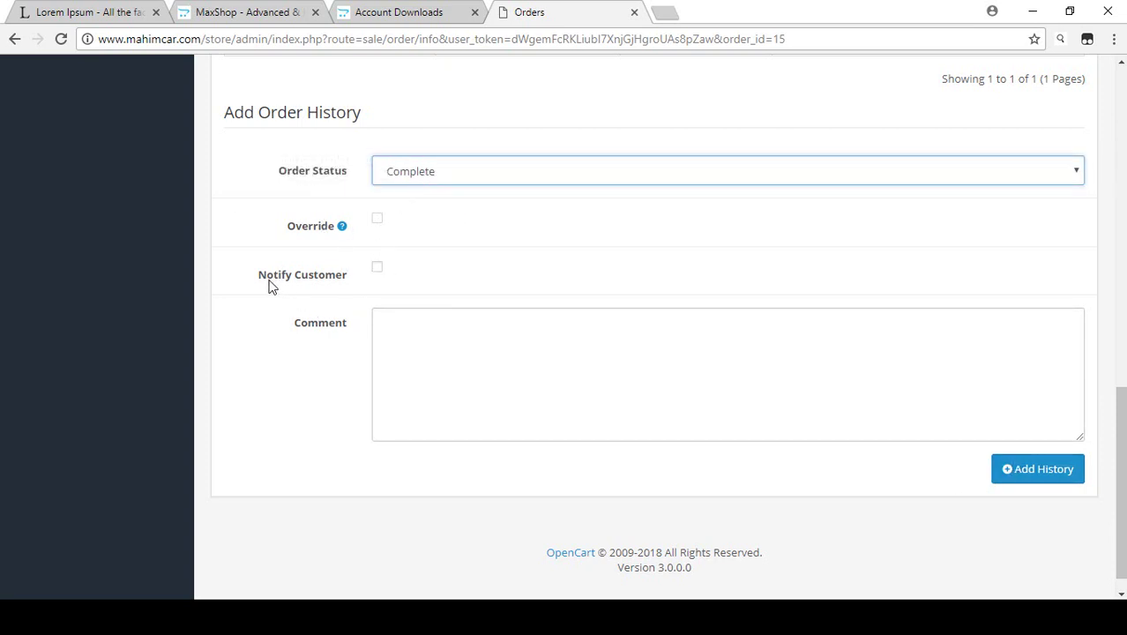
left_click(379, 268)
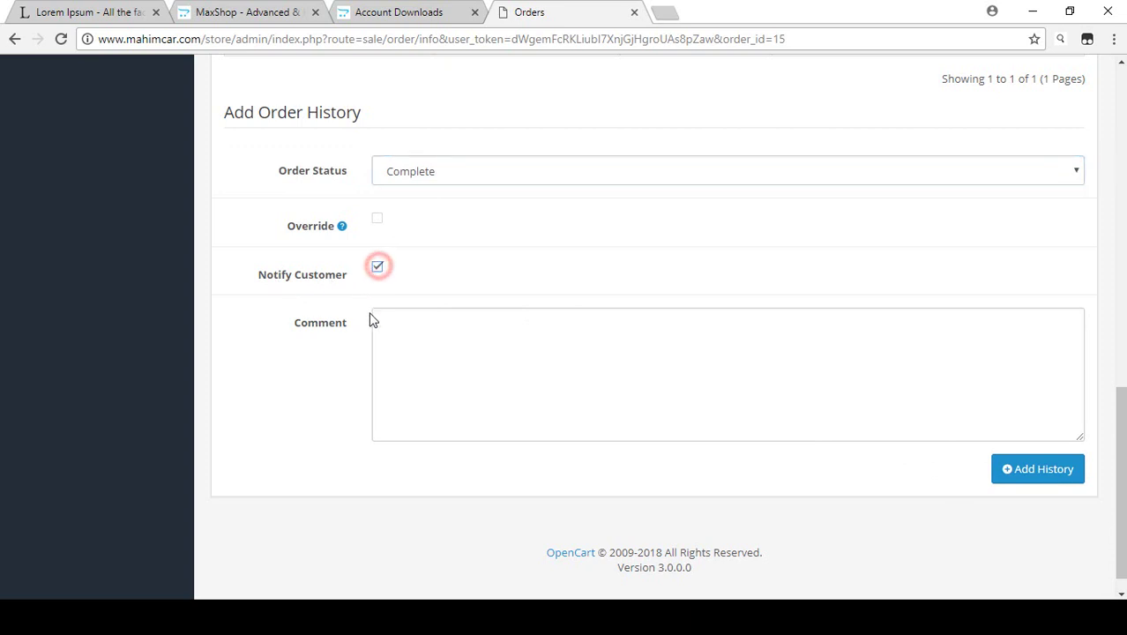
left_click(394, 326)
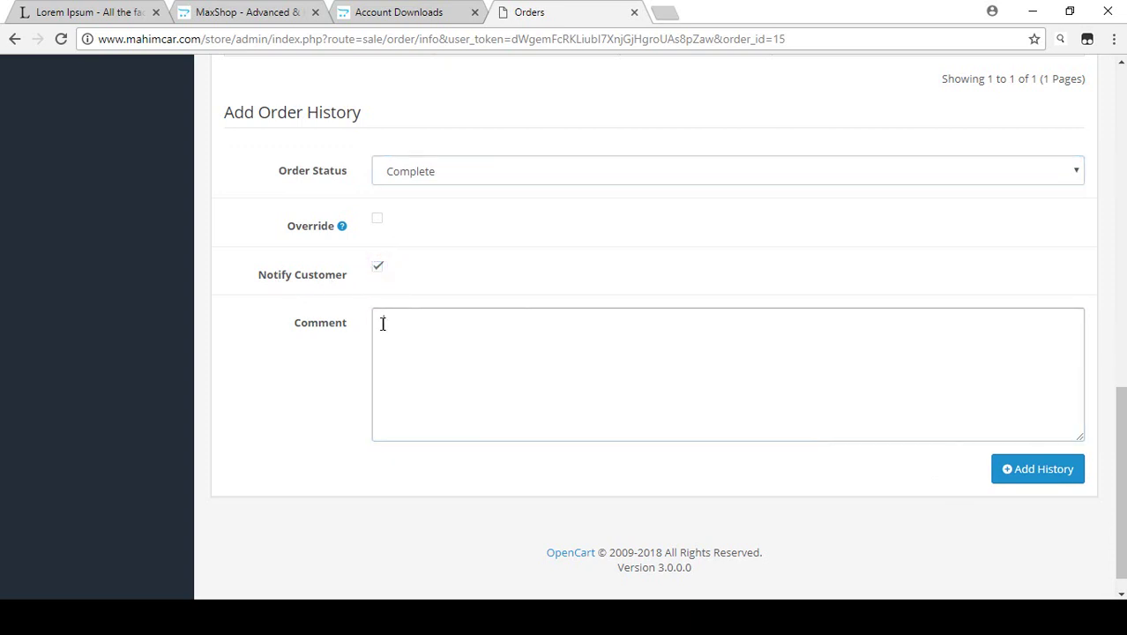
left_click(377, 267)
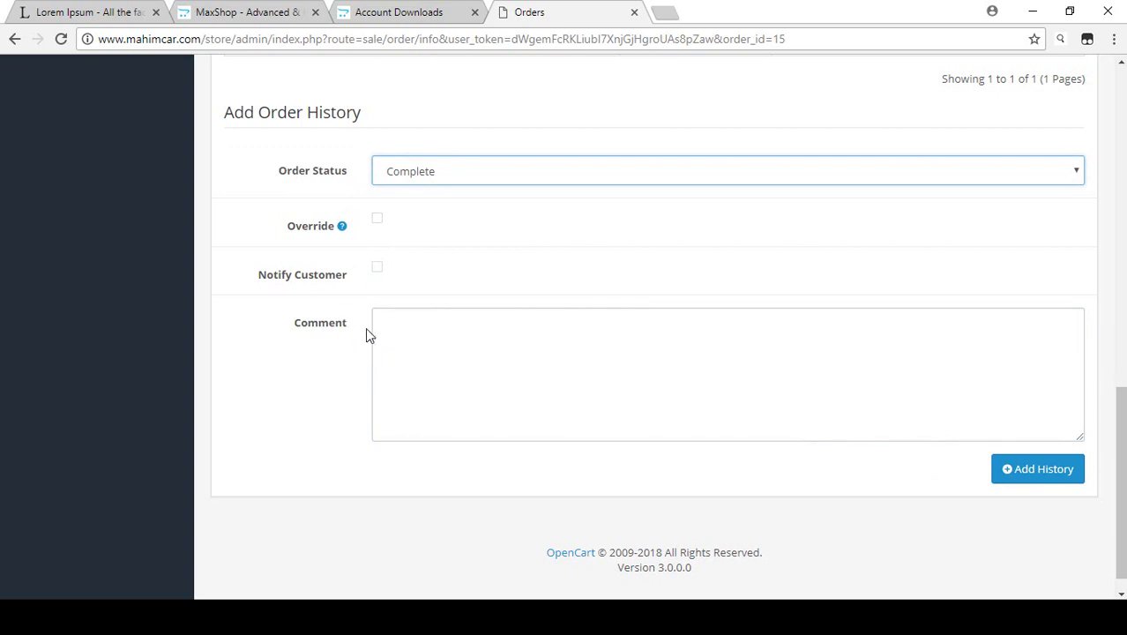
left_click(430, 172)
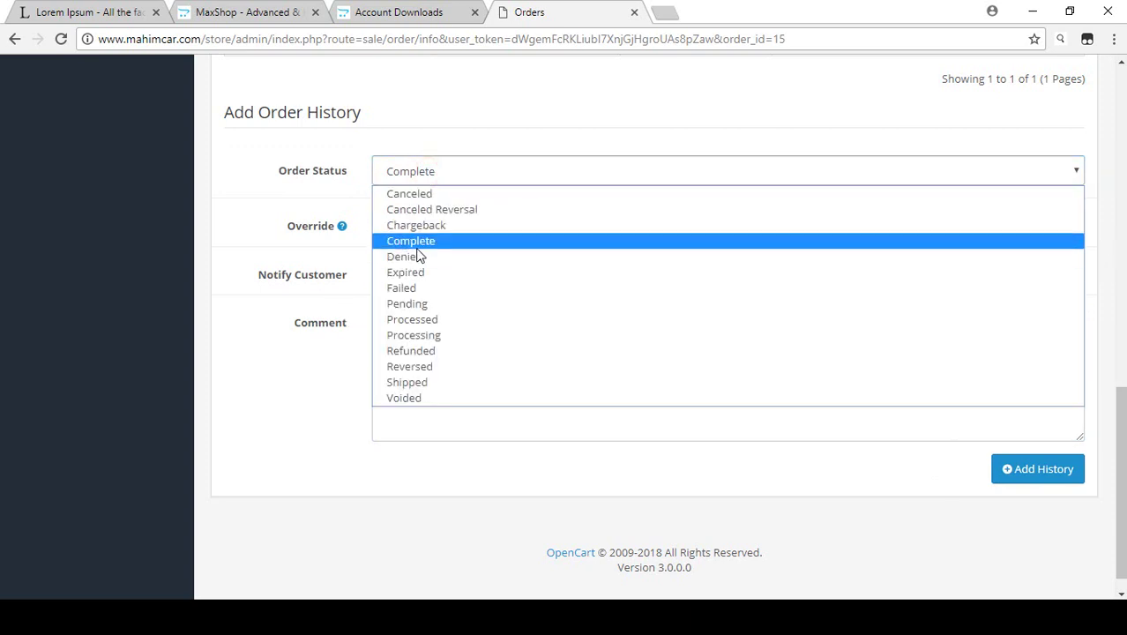
left_click(413, 243)
left_click(1014, 473)
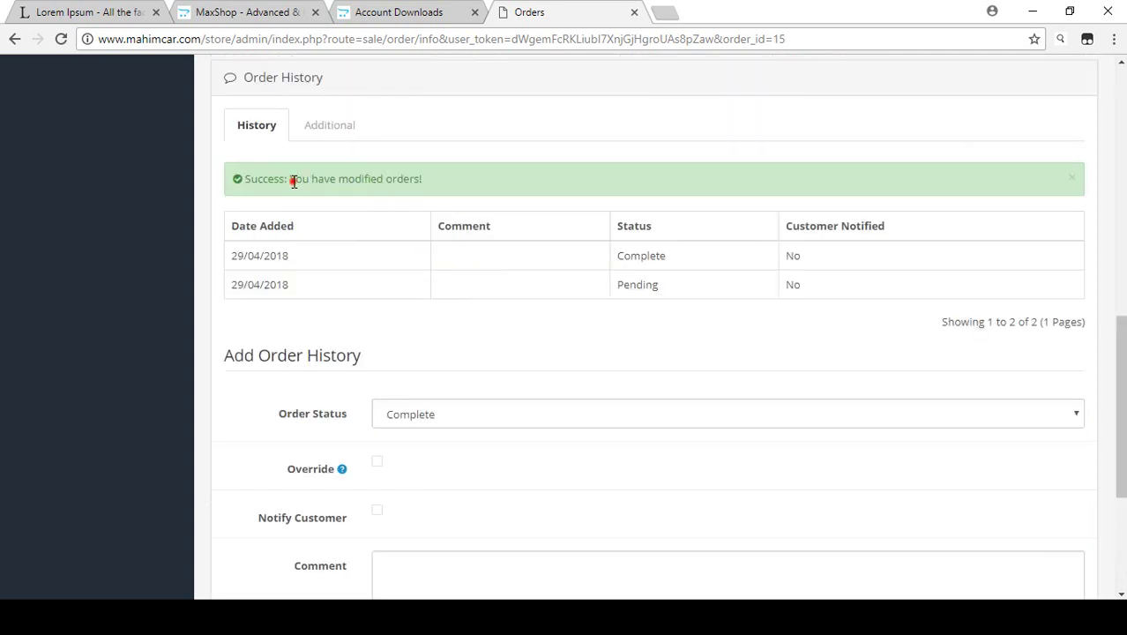
Check the success message and the new Complete entry above the earlier Pending one
left_click_drag(292, 181, 416, 180)
left_click(415, 181)
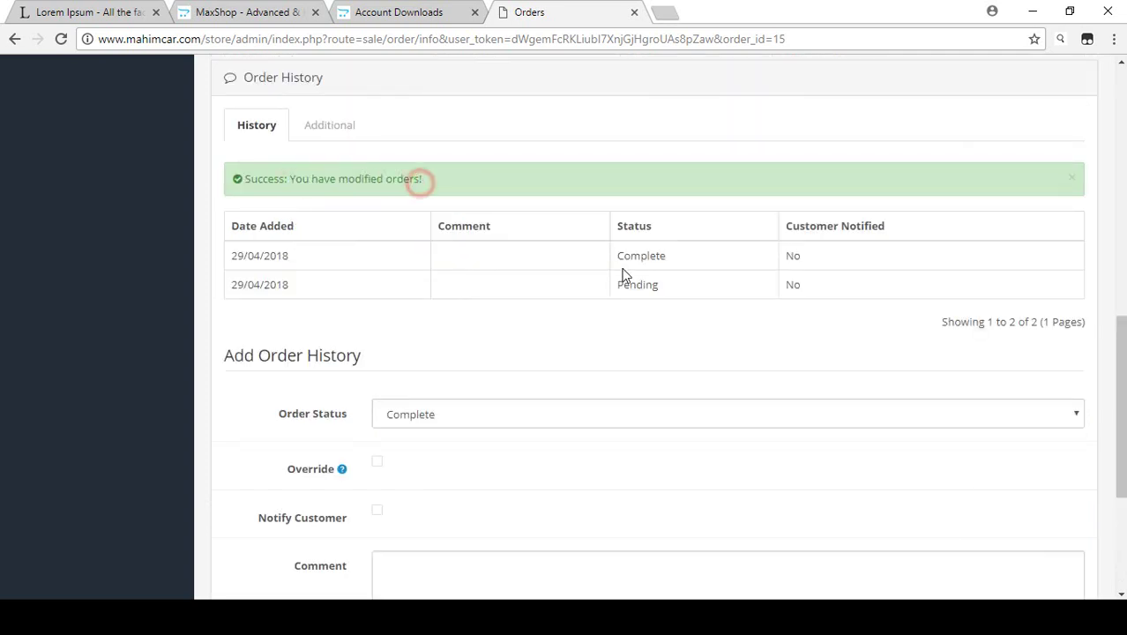
left_click_drag(615, 287, 661, 292)
left_click(661, 290)
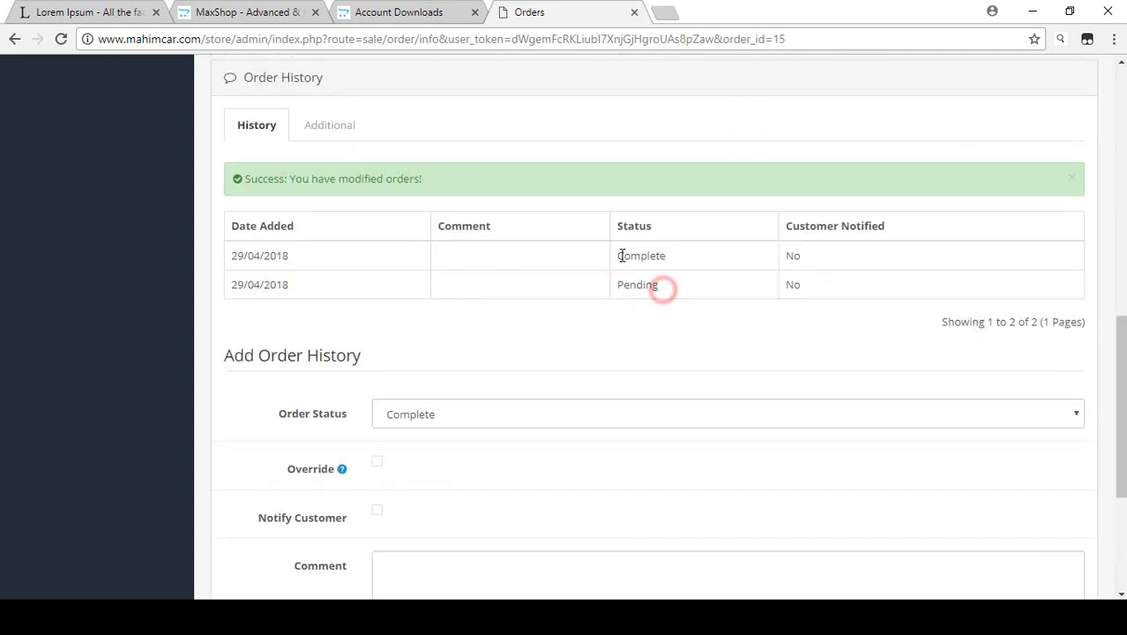
left_click_drag(620, 256, 666, 258)
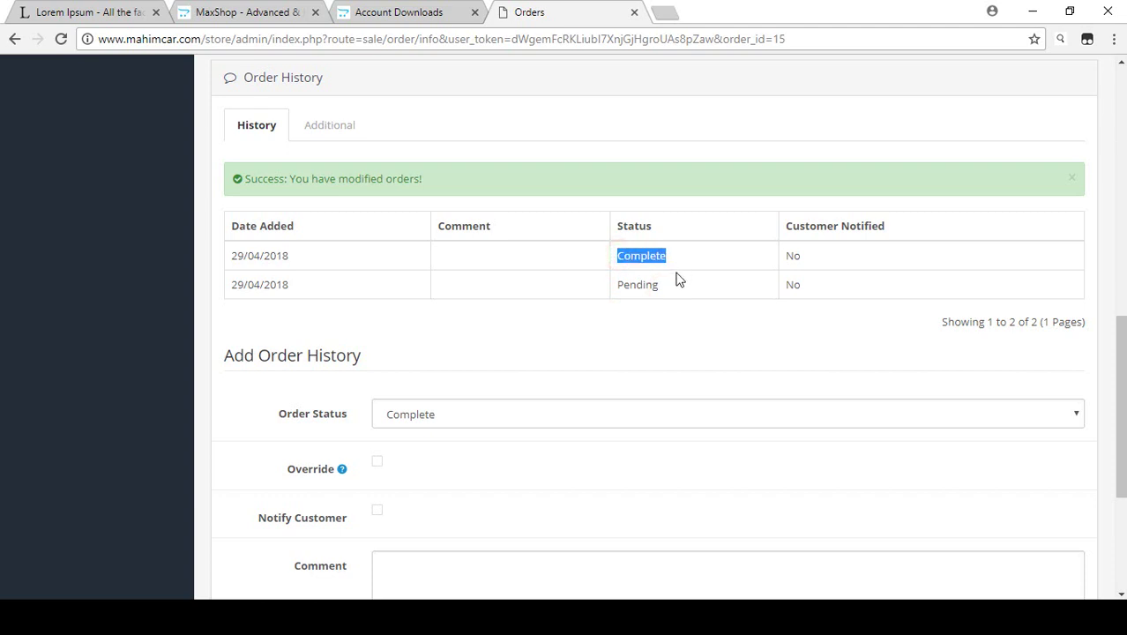
scroll(677, 278, "up", 7)
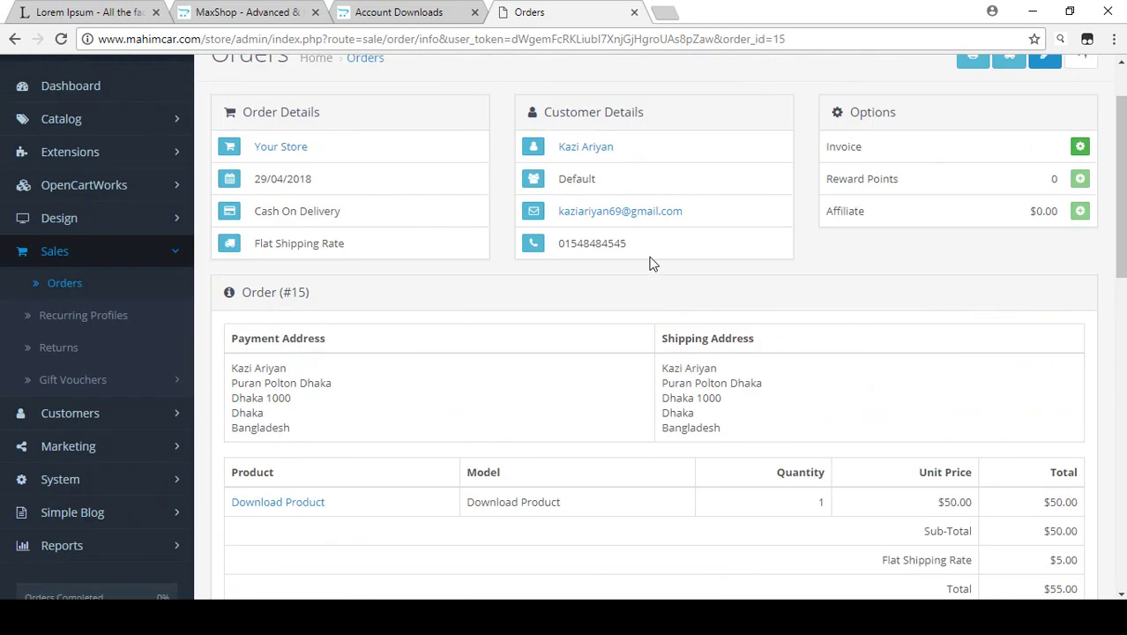
Reload MaxShop's Account Downloads page to show order 15's Company Document
left_click(392, 11)
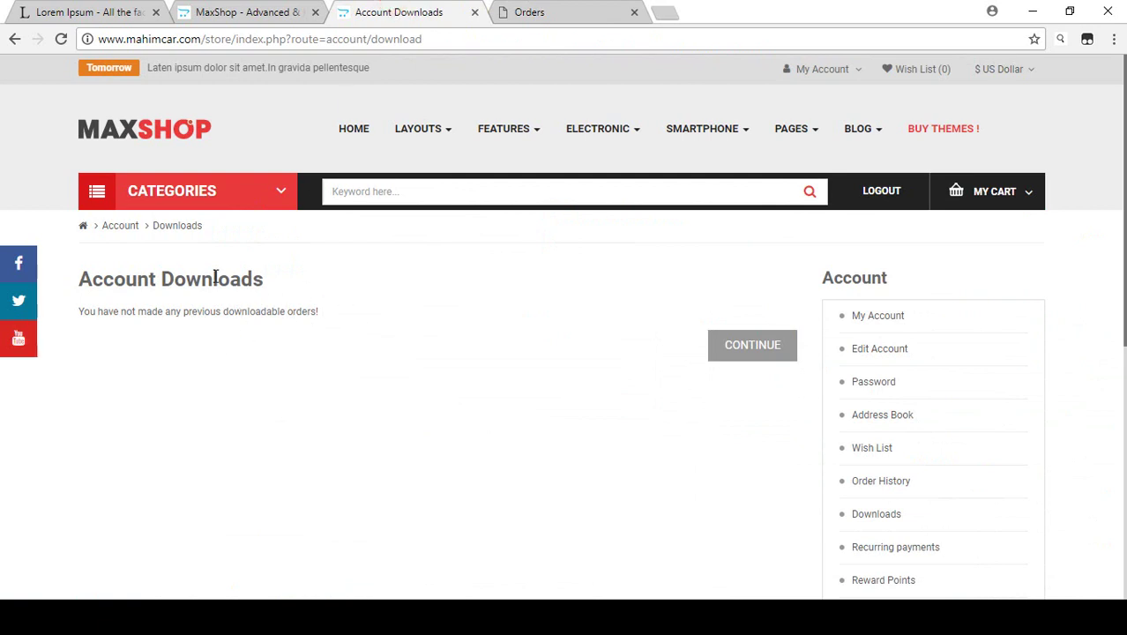
left_click(61, 40)
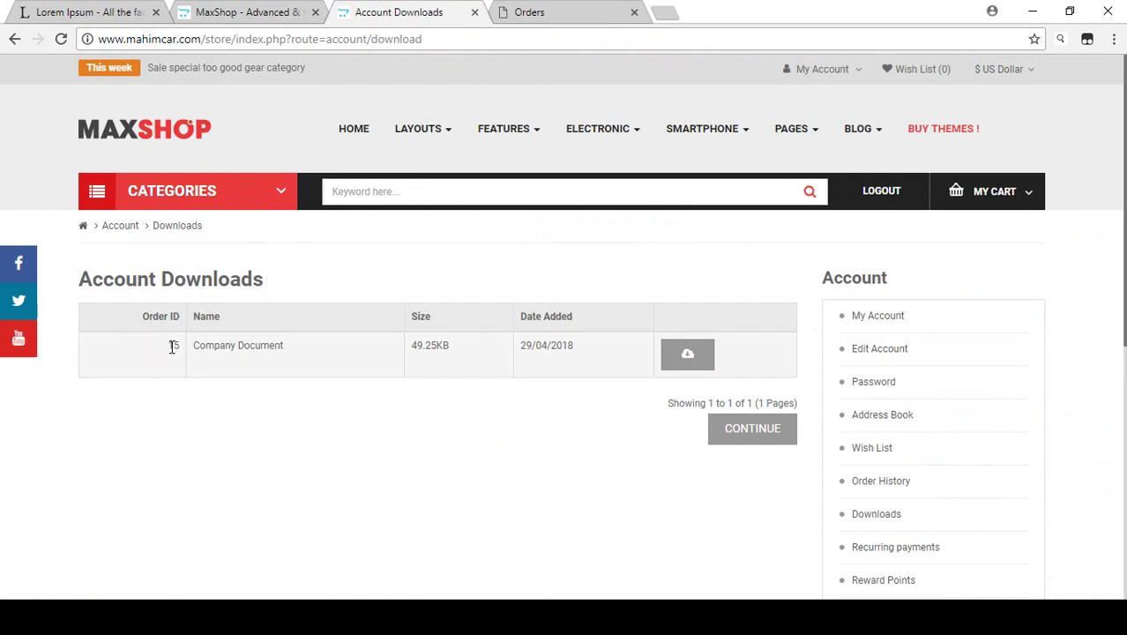
left_click_drag(198, 346, 277, 345)
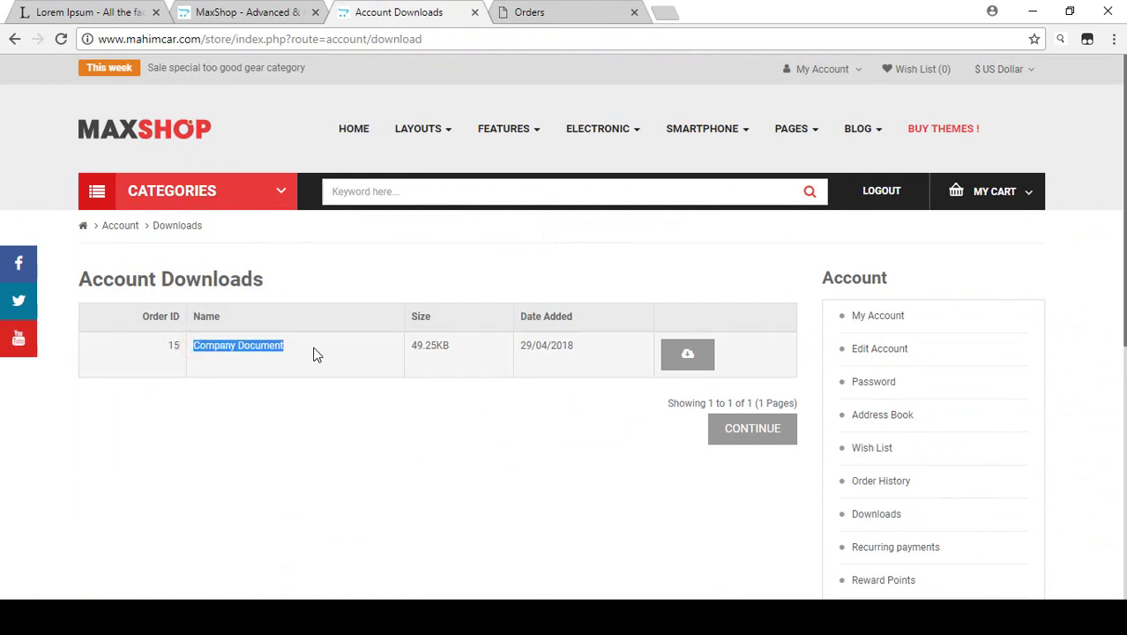
left_click(311, 346)
left_click_drag(192, 345, 302, 347)
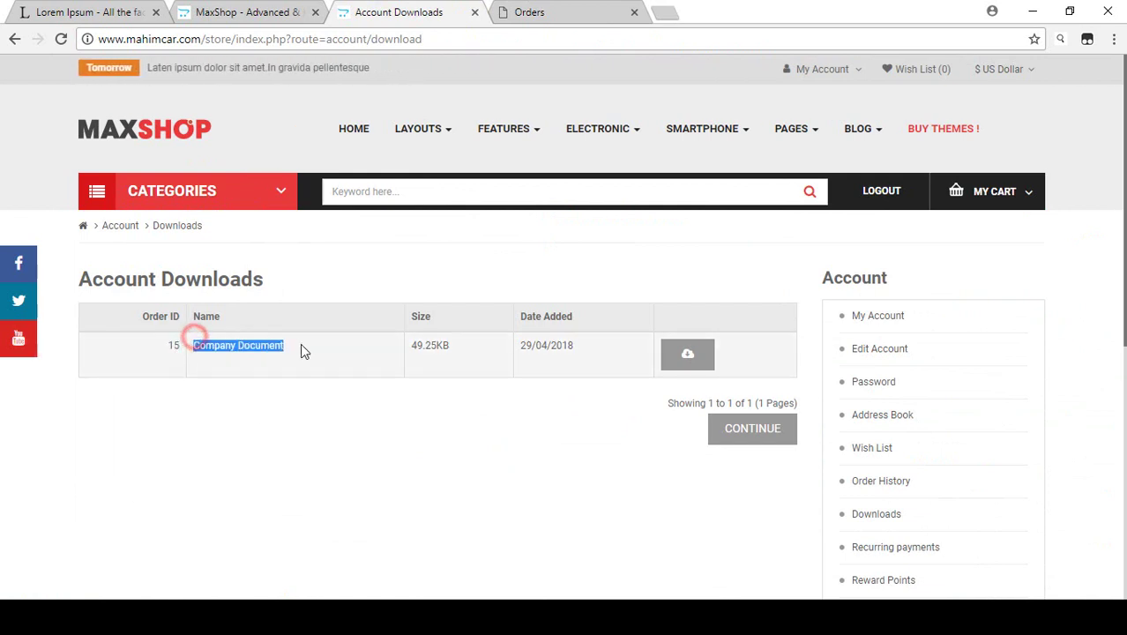
left_click(302, 345)
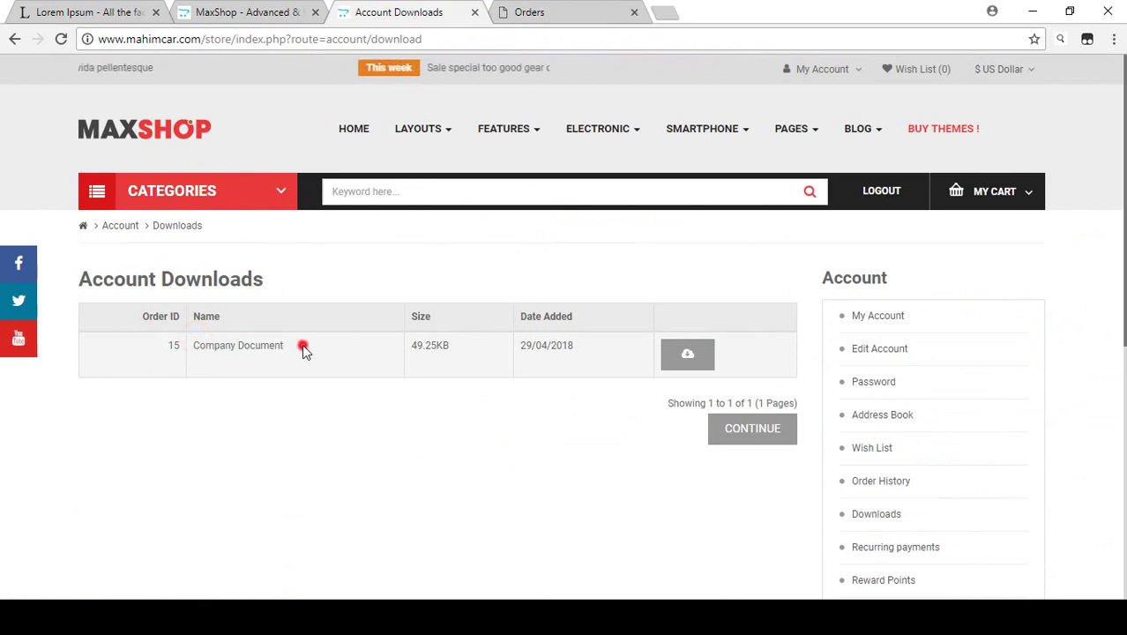
Download the Company Document, then dismiss the IDM prompt without saving
left_click(685, 354)
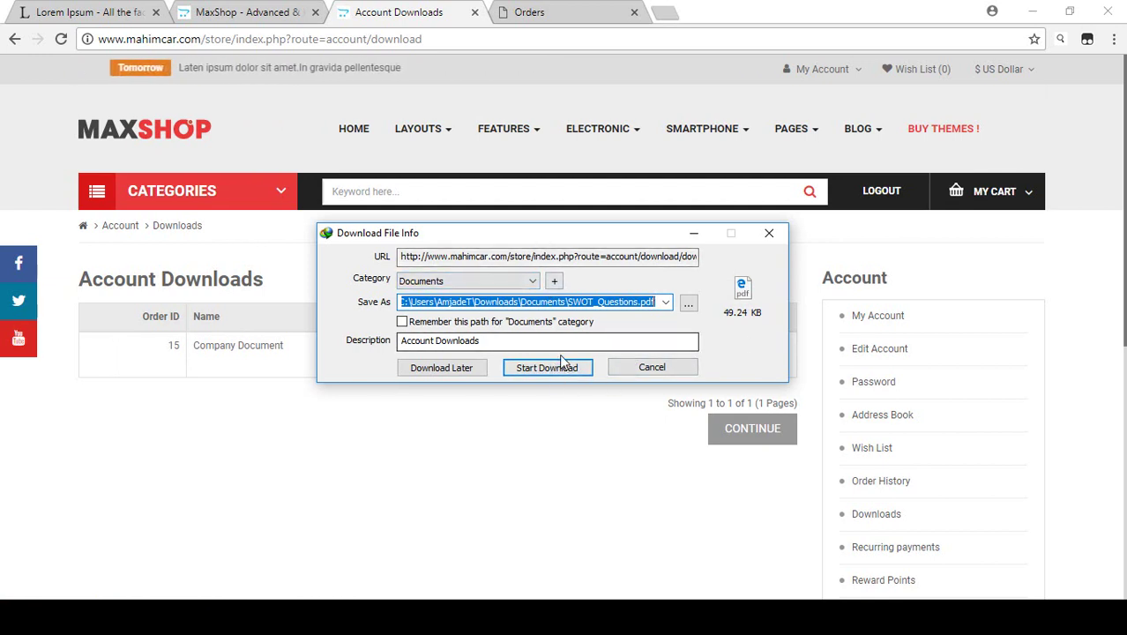
left_click(695, 233)
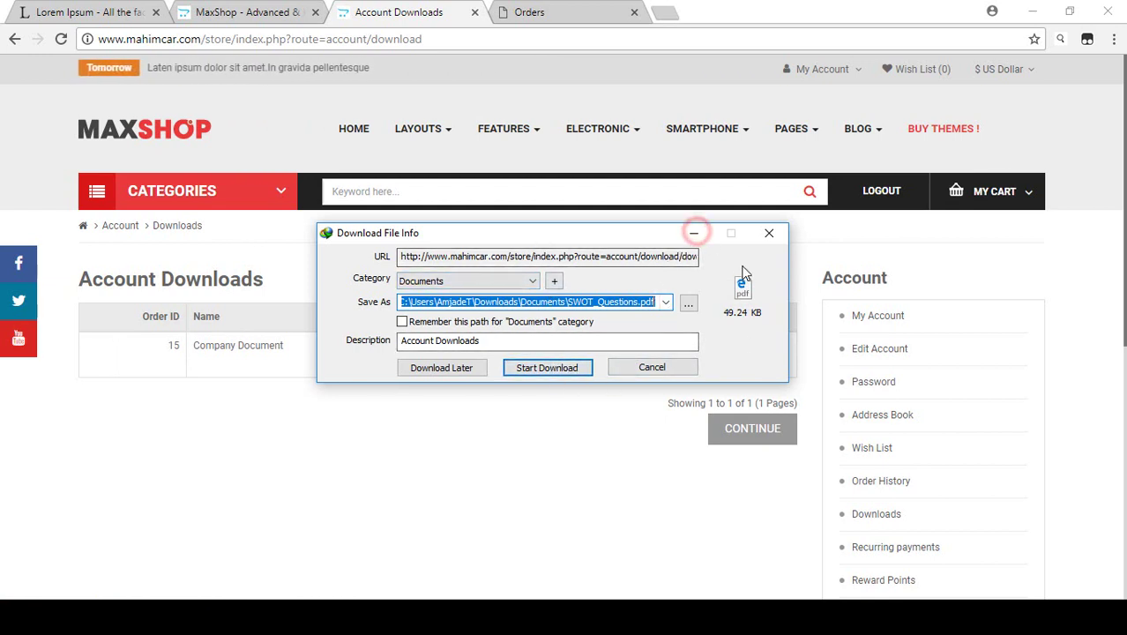
left_click(767, 233)
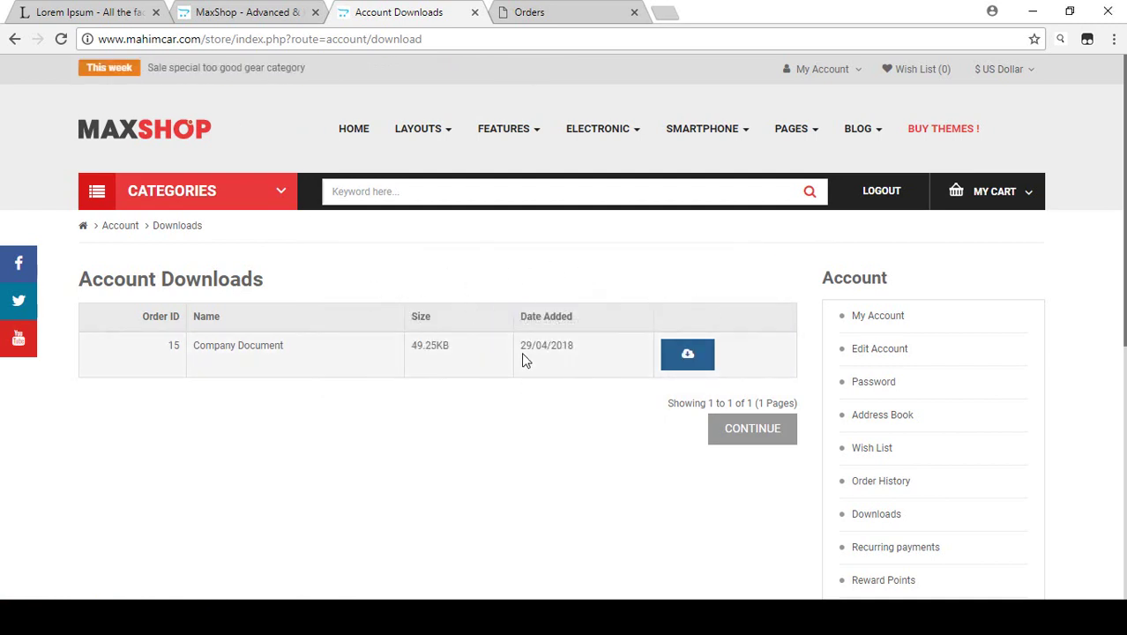
Back on the order #15 admin page, expand Catalog in the sidebar
left_click(552, 9)
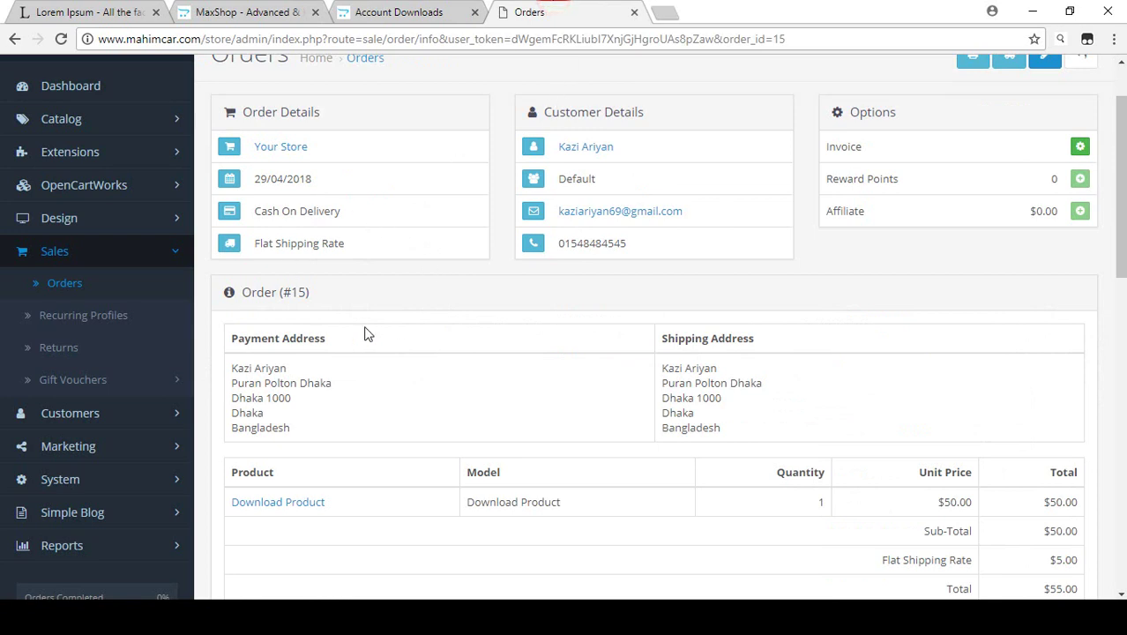
scroll(368, 334, "up", 1)
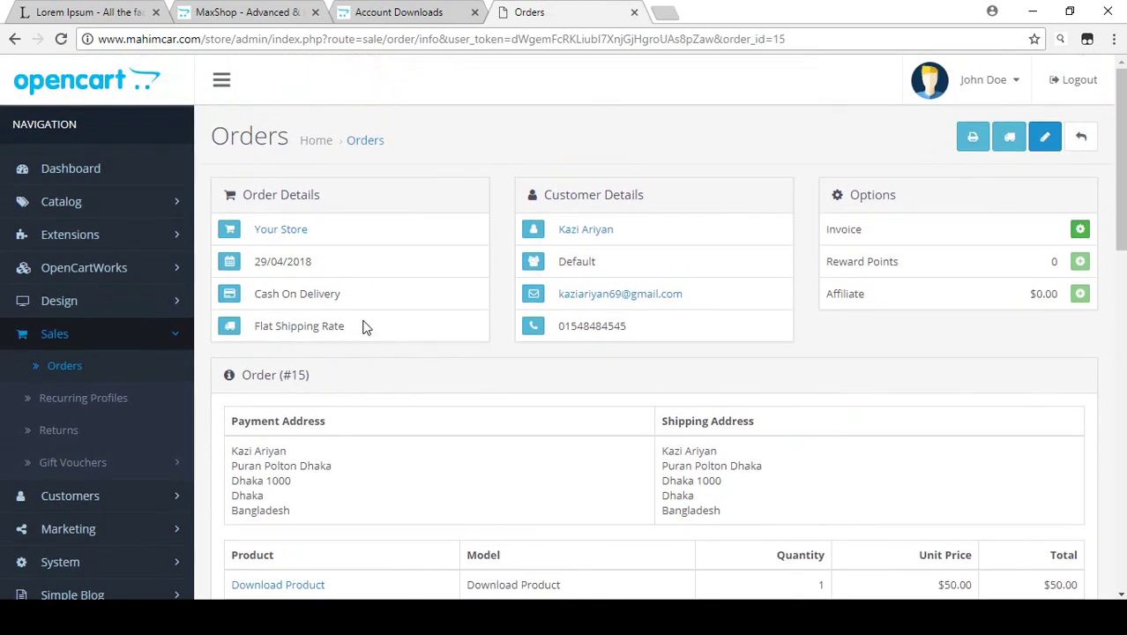
left_click(94, 208)
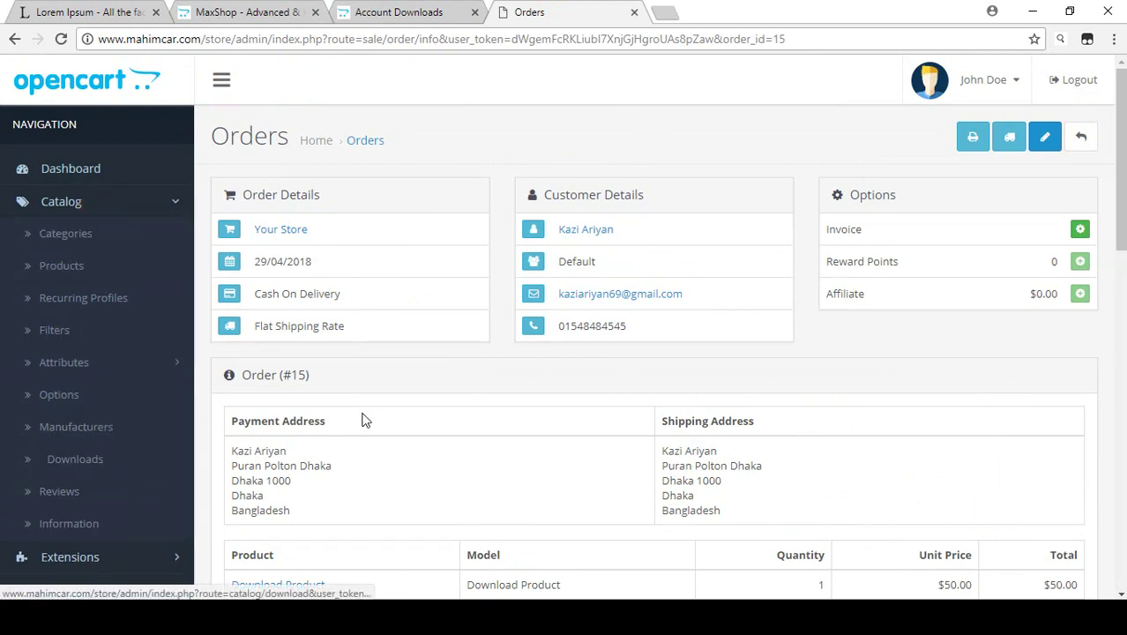
scroll(365, 419, "down", 1)
scroll(366, 419, "down", 2)
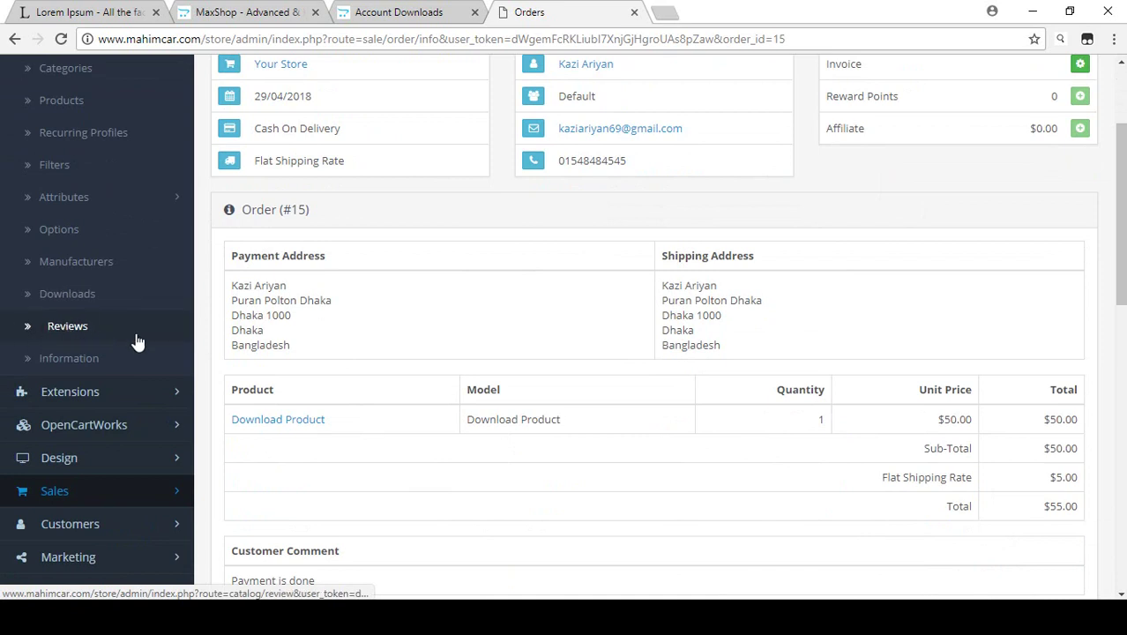
Glance over the MaxShop storefront home page, then go back to order #15 in admin
left_click(239, 12)
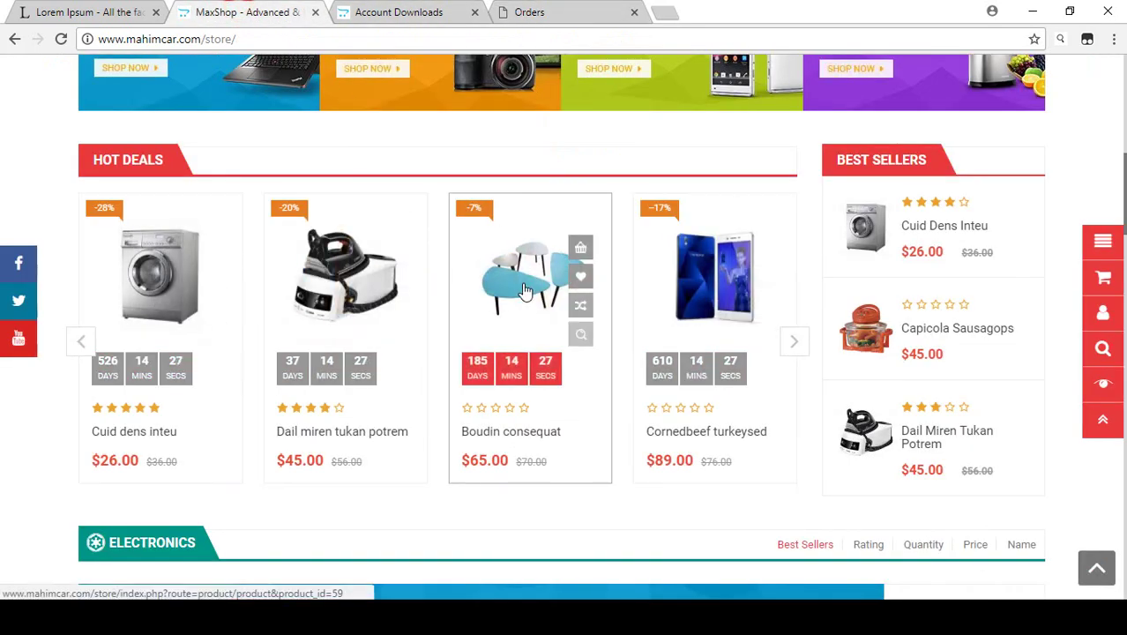
scroll(524, 290, "down", 5)
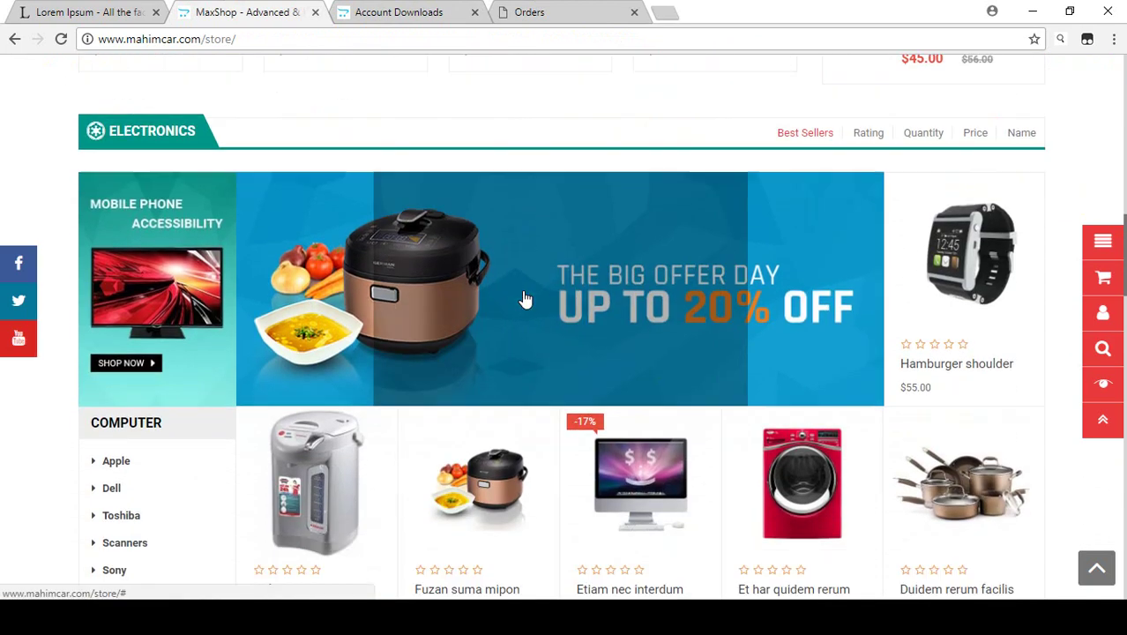
scroll(525, 300, "down", 3)
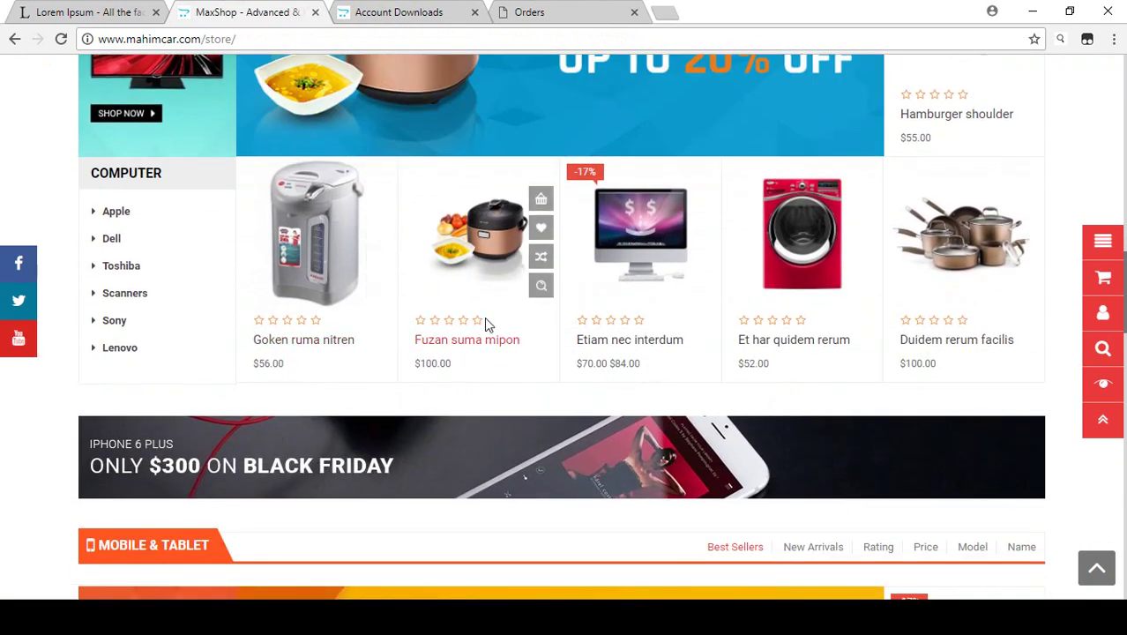
left_click(542, 13)
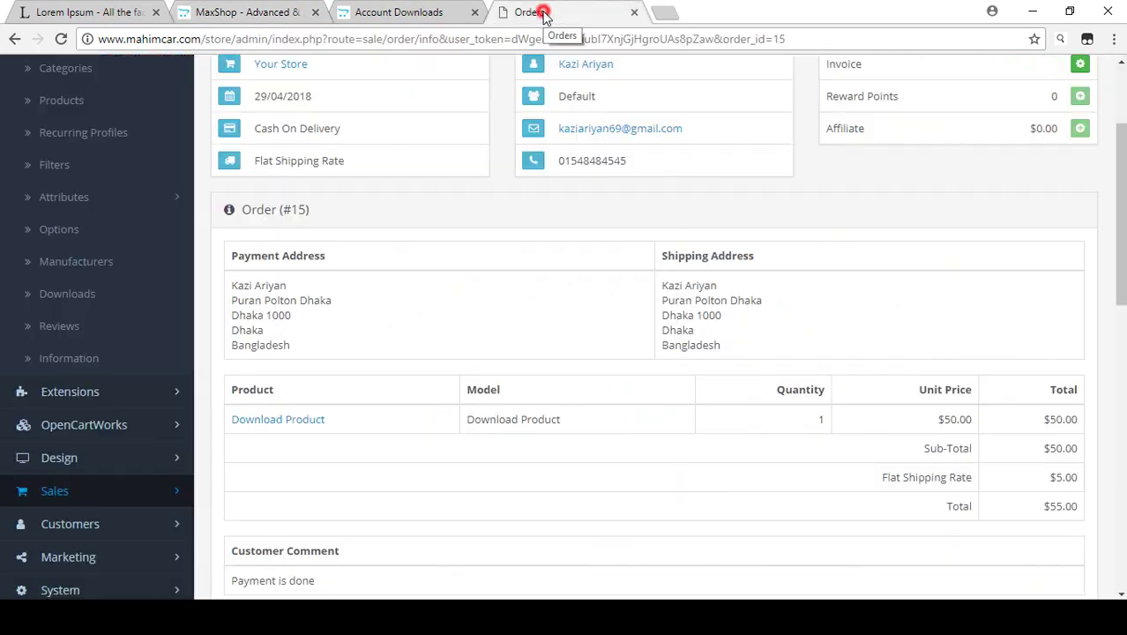